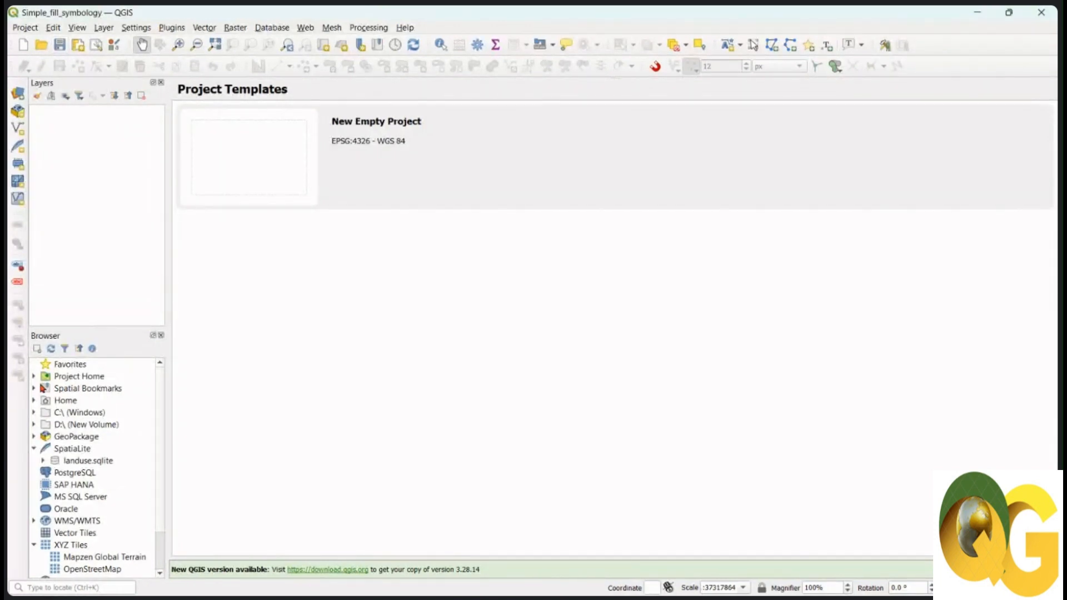
# Load india-village-census-2001-GJ.shp from the Project Home folder into the map as a layer
pyautogui.click(33, 377)
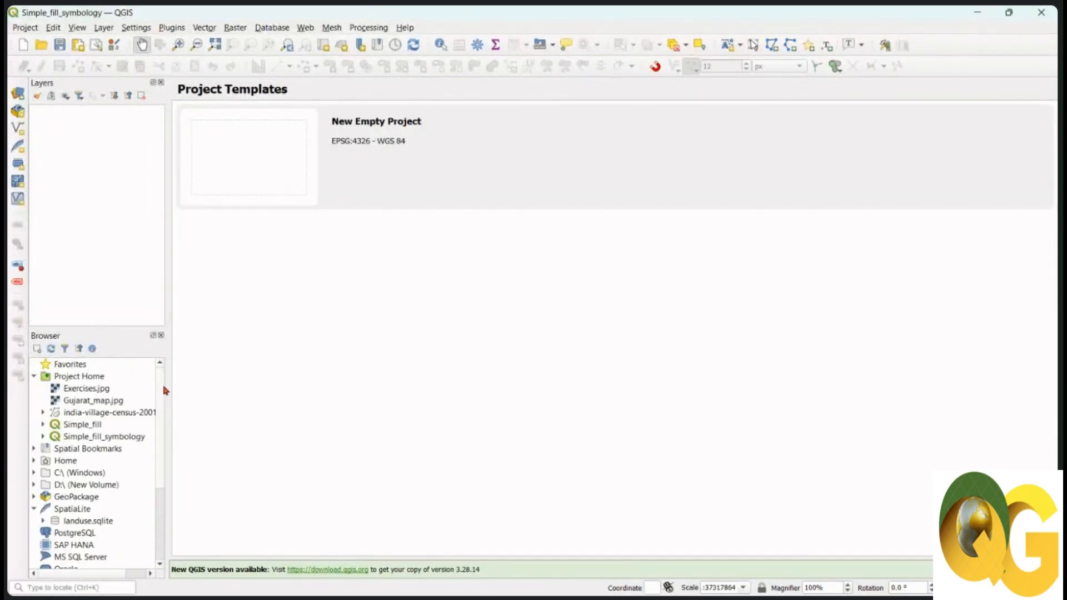
pyautogui.moveTo(169, 383); pyautogui.dragTo(245, 381)
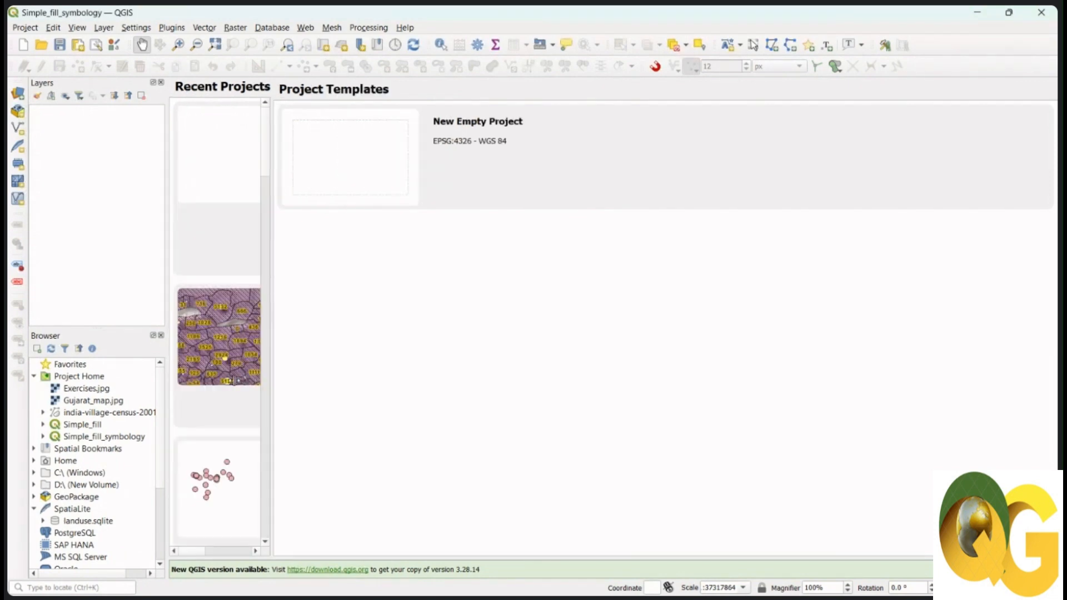
pyautogui.click(119, 414)
pyautogui.moveTo(100, 420); pyautogui.dragTo(562, 343)
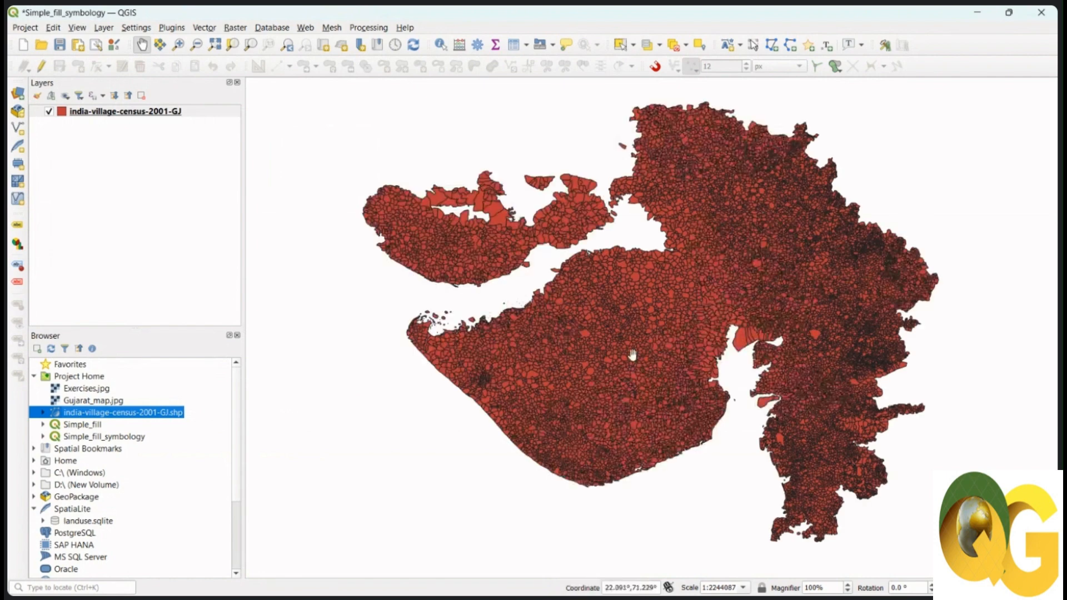
# Examine the village polygons of the Gujarat census layer, both close up and across the whole state
pyautogui.moveTo(666, 367); pyautogui.dragTo(630, 370)
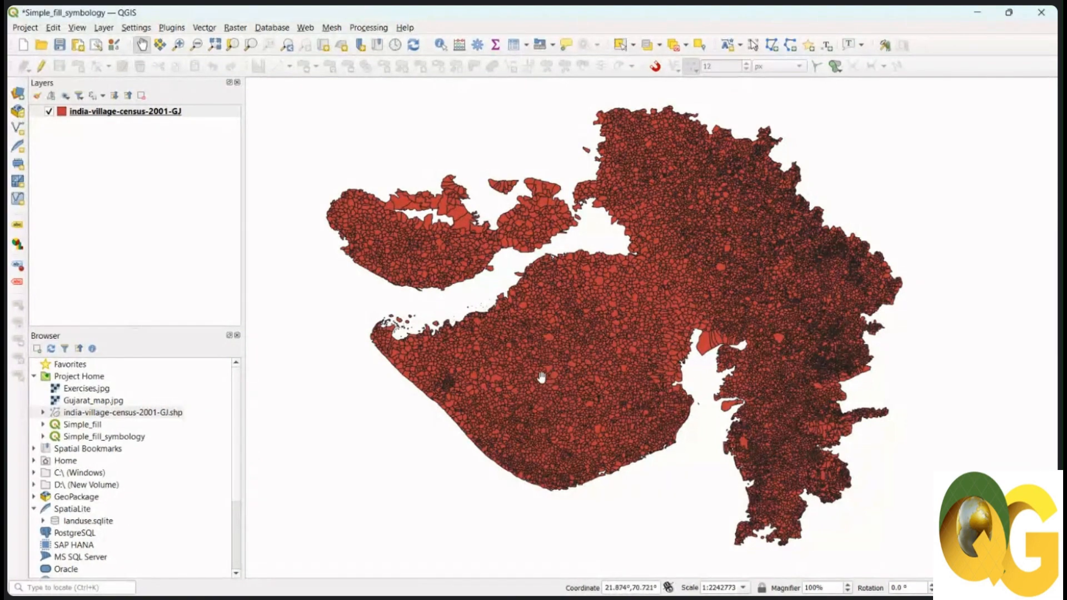
pyautogui.scroll(2, 559, 373)
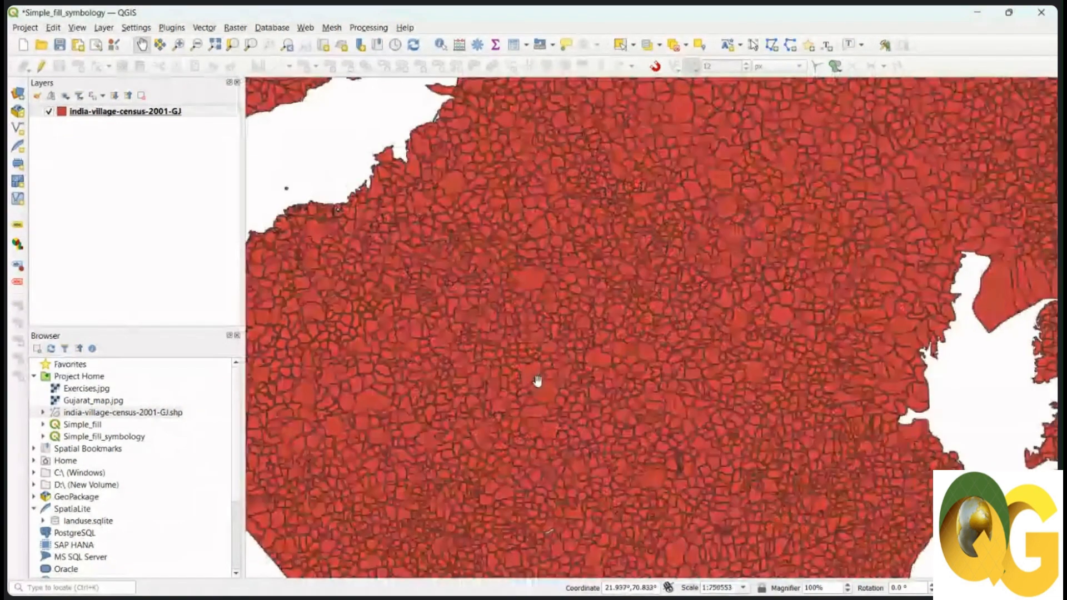
pyautogui.moveTo(548, 388); pyautogui.dragTo(577, 353)
pyautogui.scroll(-2, 576, 354)
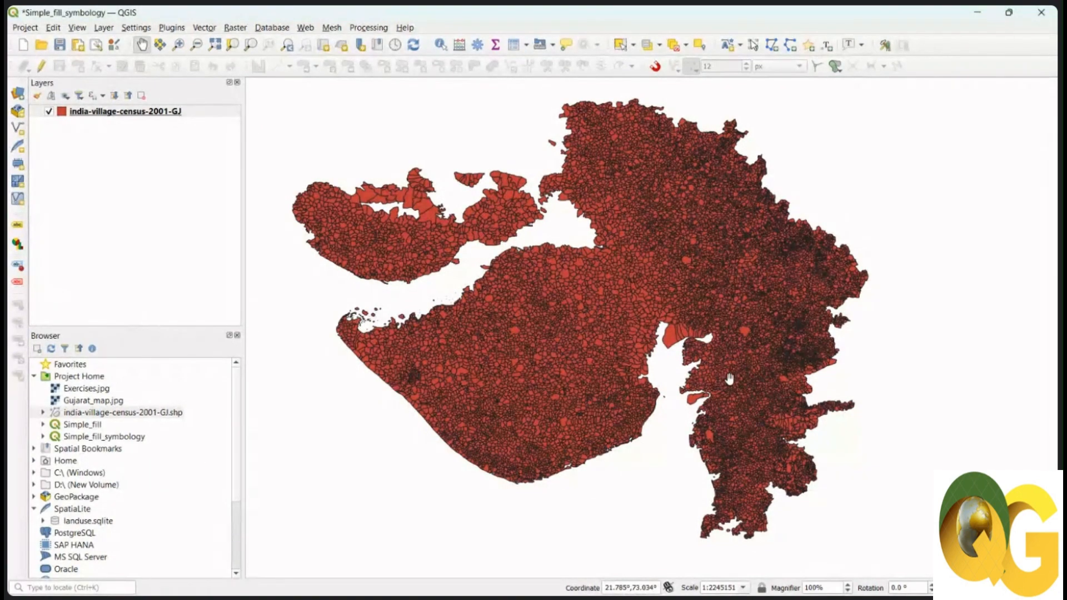
pyautogui.moveTo(445, 281); pyautogui.dragTo(465, 295)
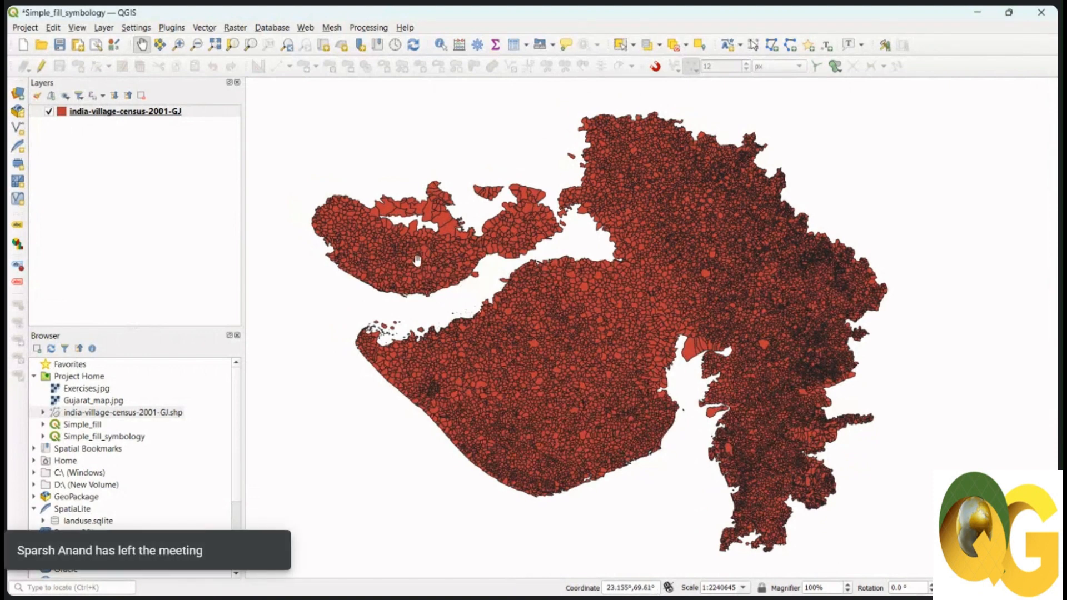
pyautogui.moveTo(403, 270); pyautogui.dragTo(402, 268)
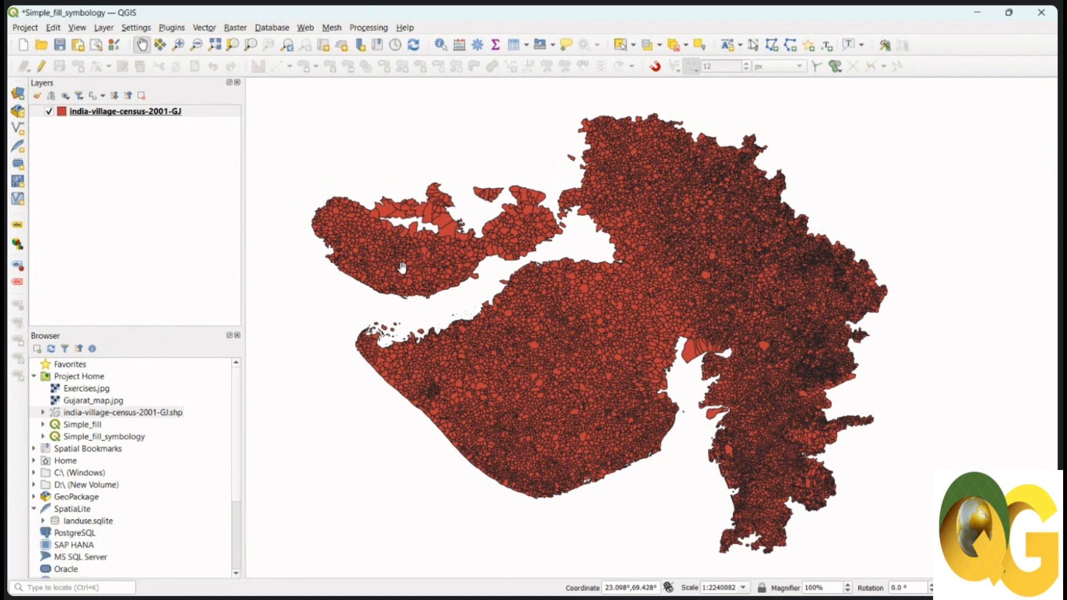
pyautogui.click(161, 116)
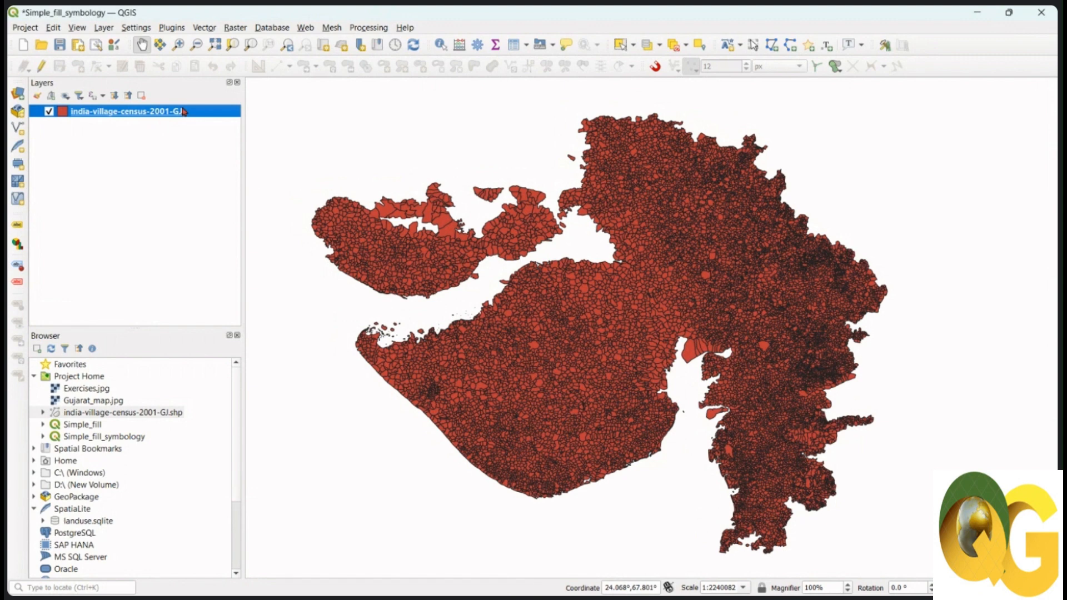
pyautogui.rightClick(183, 111)
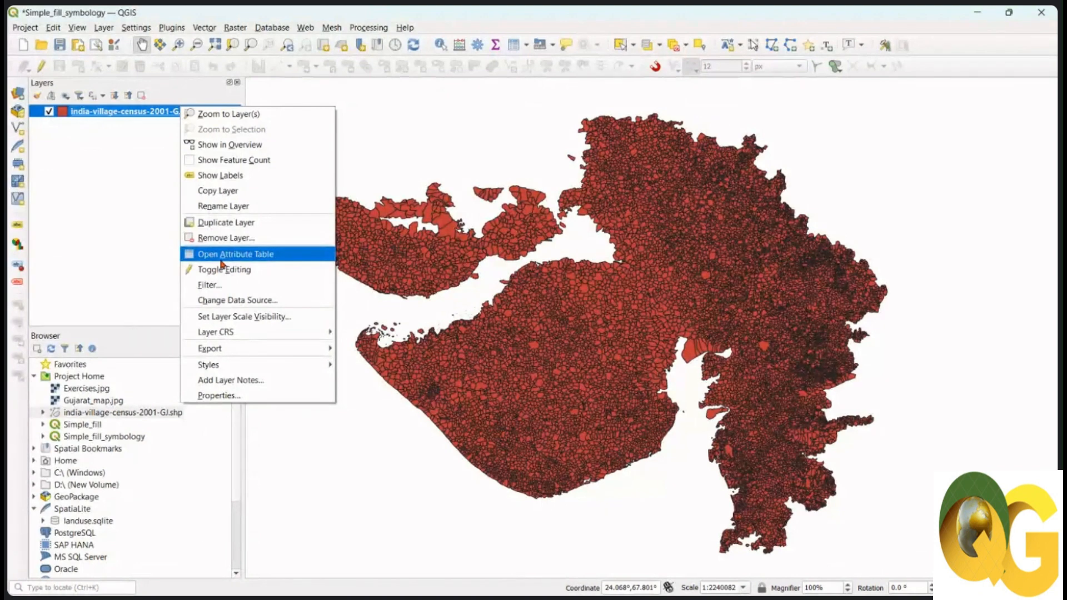
pyautogui.click(525, 25)
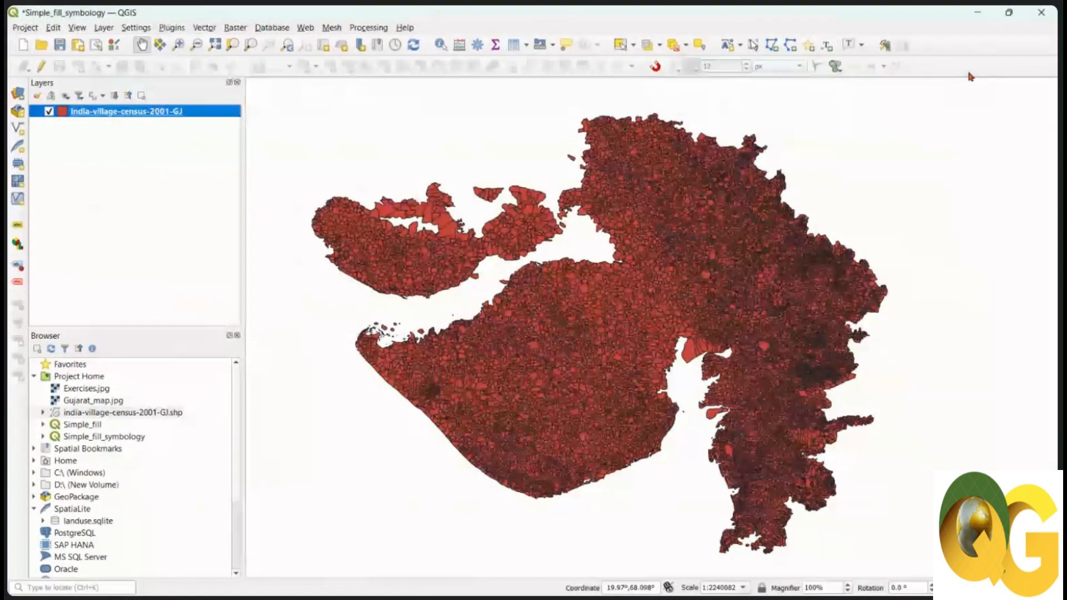
pyautogui.moveTo(789, 260); pyautogui.dragTo(777, 260)
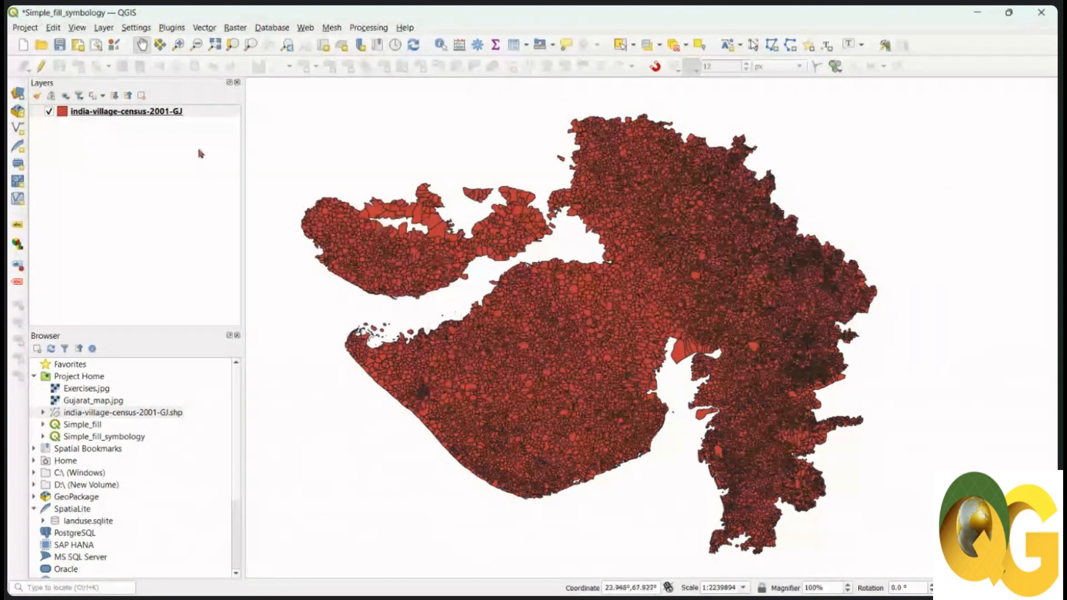
# Start a filter on the india-village-census-2001-GJ layer with the DISTRICT field and list all of that field's values
pyautogui.click(187, 116)
pyautogui.rightClick(188, 117)
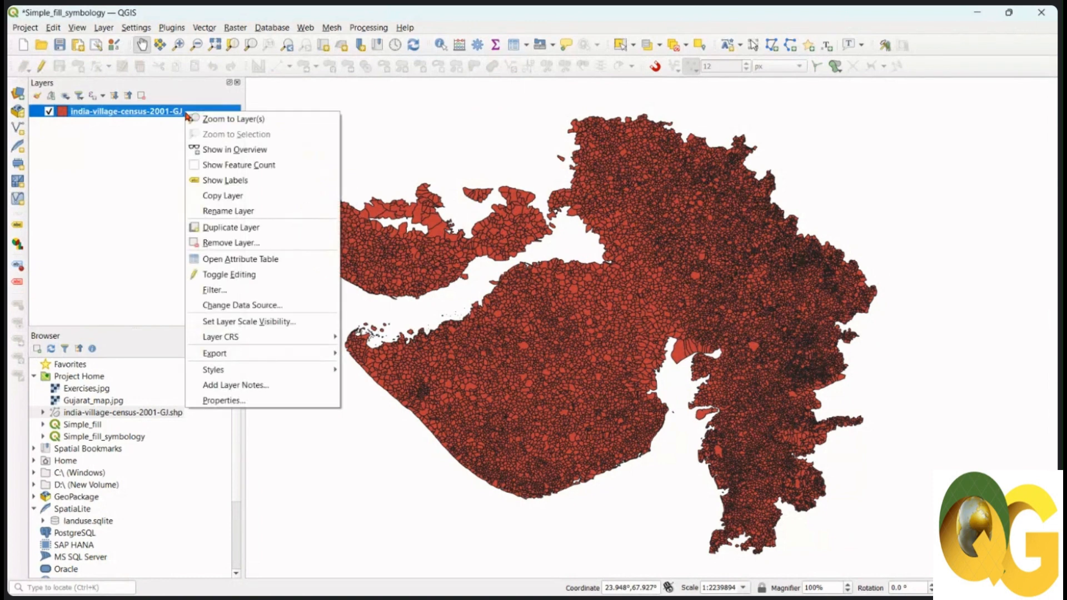
pyautogui.click(217, 293)
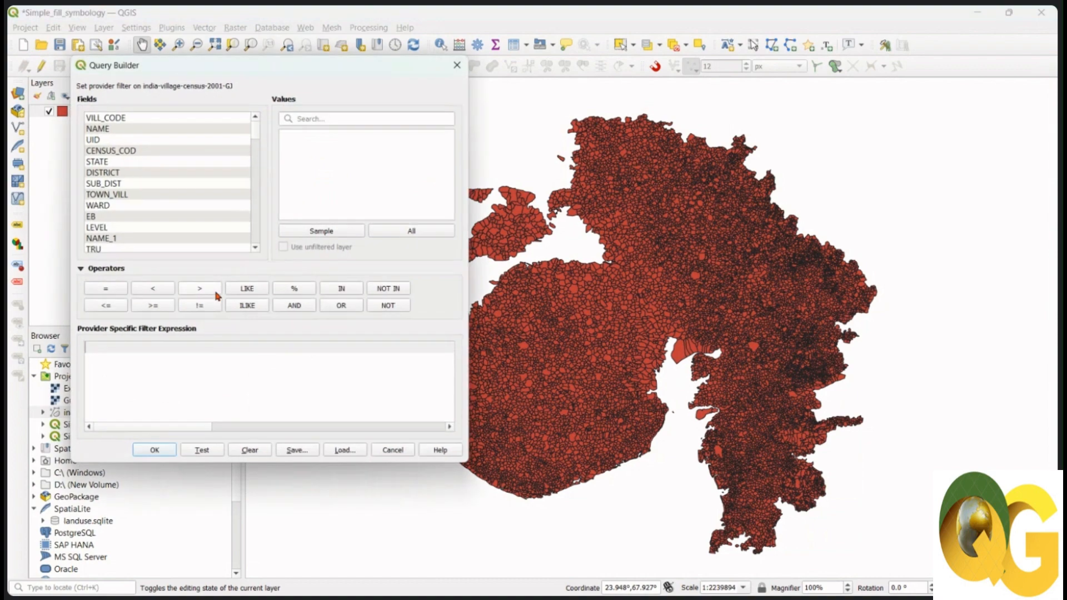
pyautogui.doubleClick(123, 176)
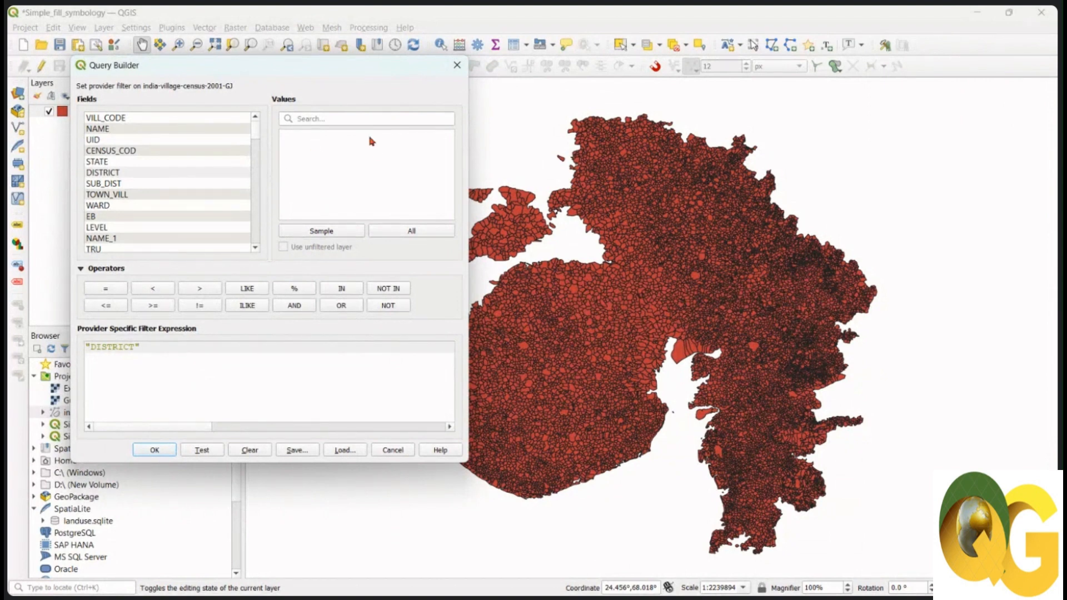
pyautogui.click(428, 239)
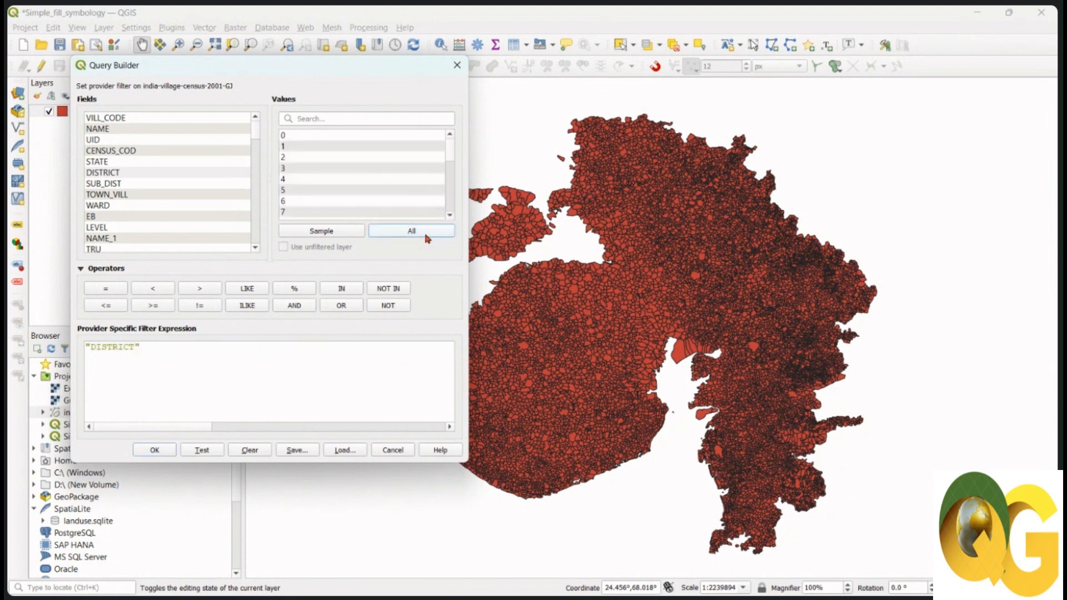
pyautogui.scroll(-5, 360, 150)
pyautogui.scroll(-1, 358, 161)
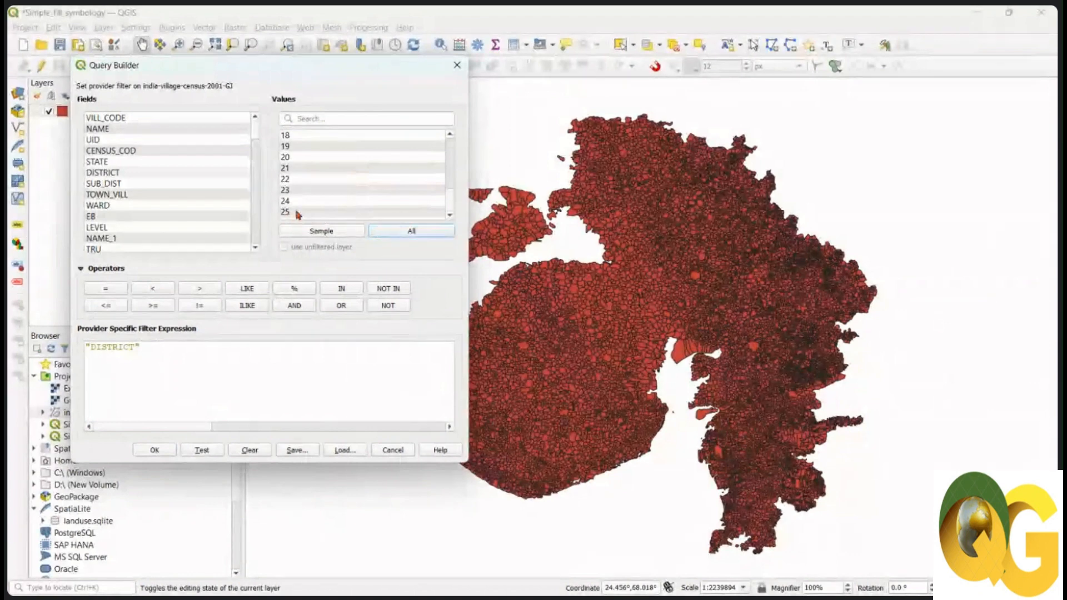
pyautogui.scroll(6, 331, 201)
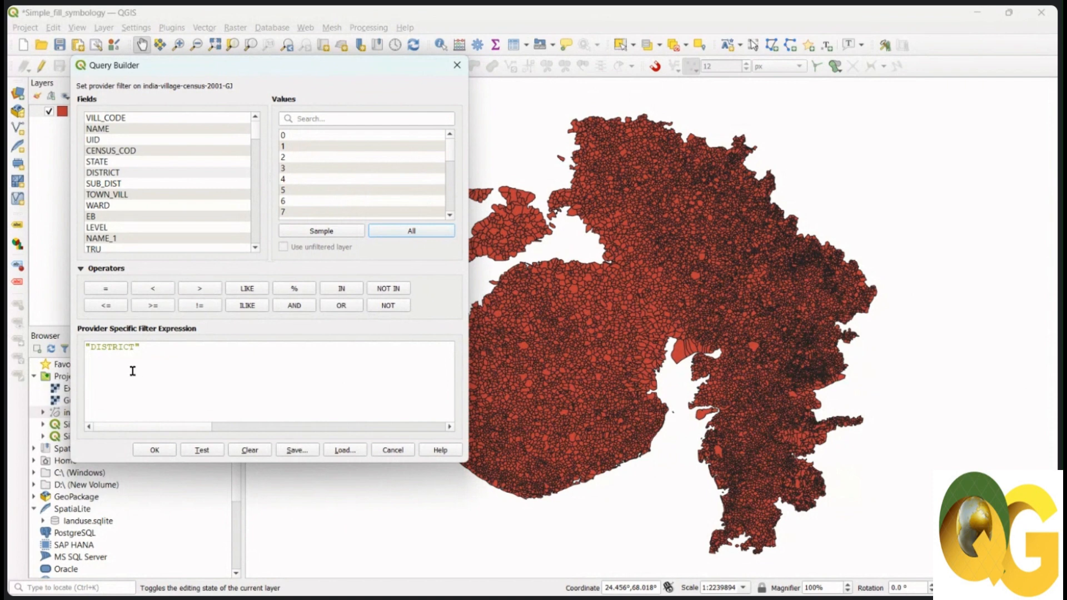
# Complete the filter expression as "DISTRICT" = 1, test the query and apply it to the layer
pyautogui.click(150, 348)
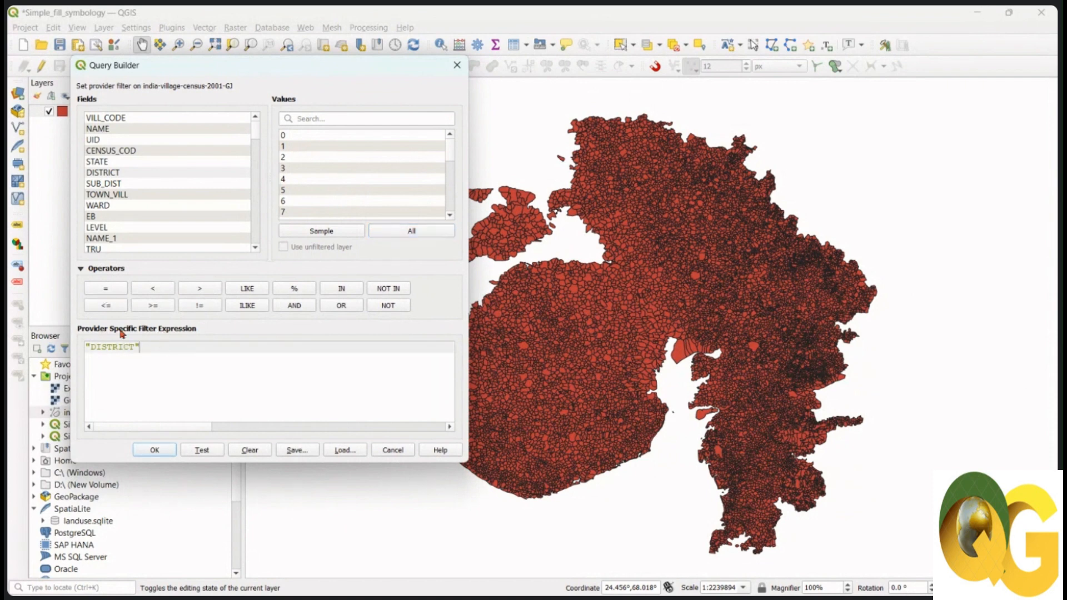
pyautogui.click(109, 292)
pyautogui.click(290, 146)
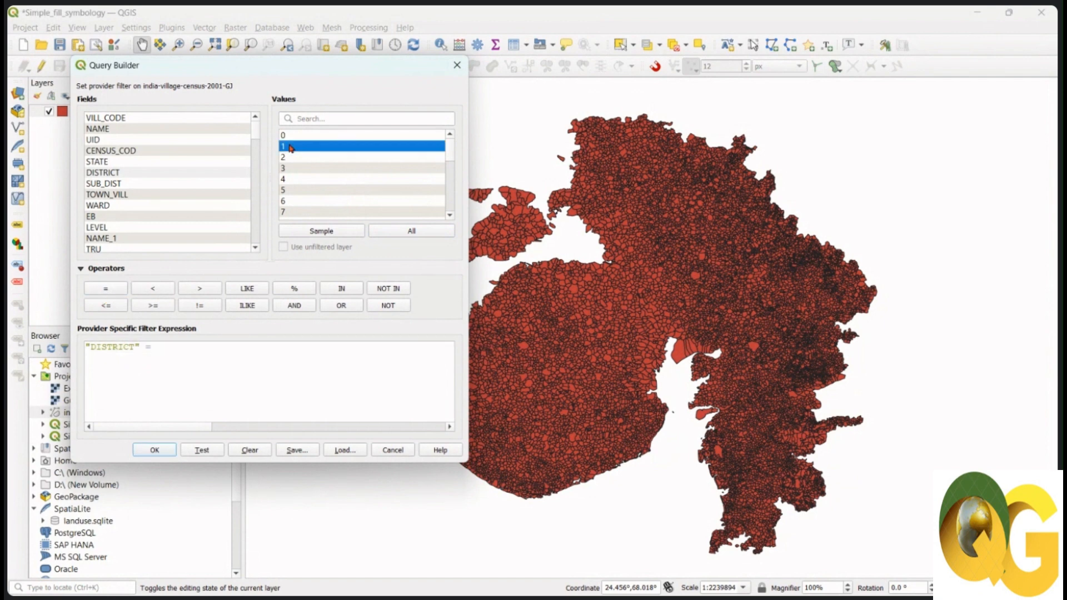
pyautogui.doubleClick(290, 147)
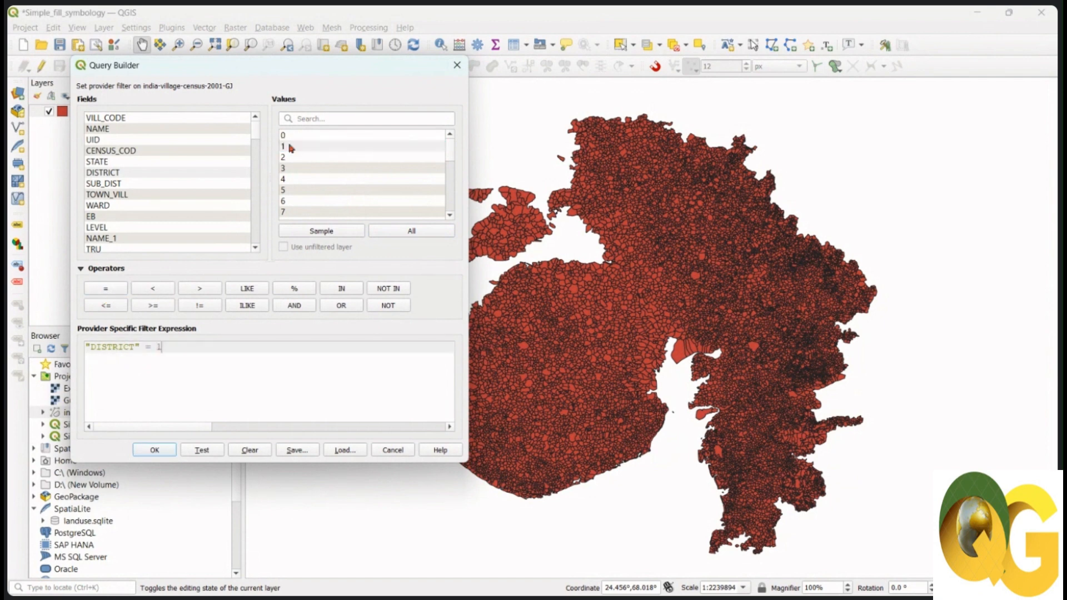
pyautogui.click(203, 452)
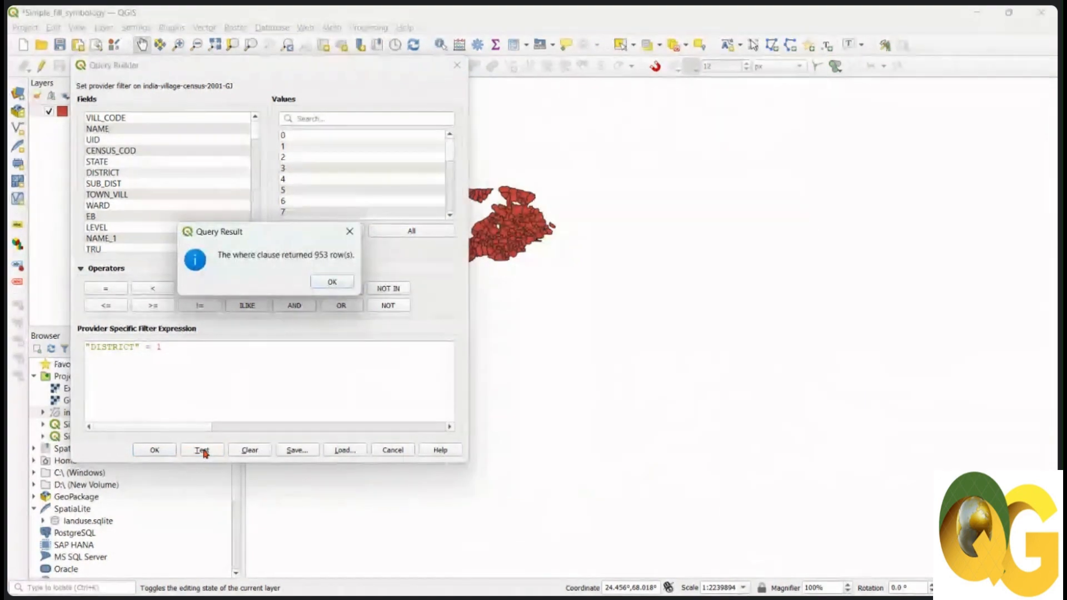
pyautogui.click(331, 283)
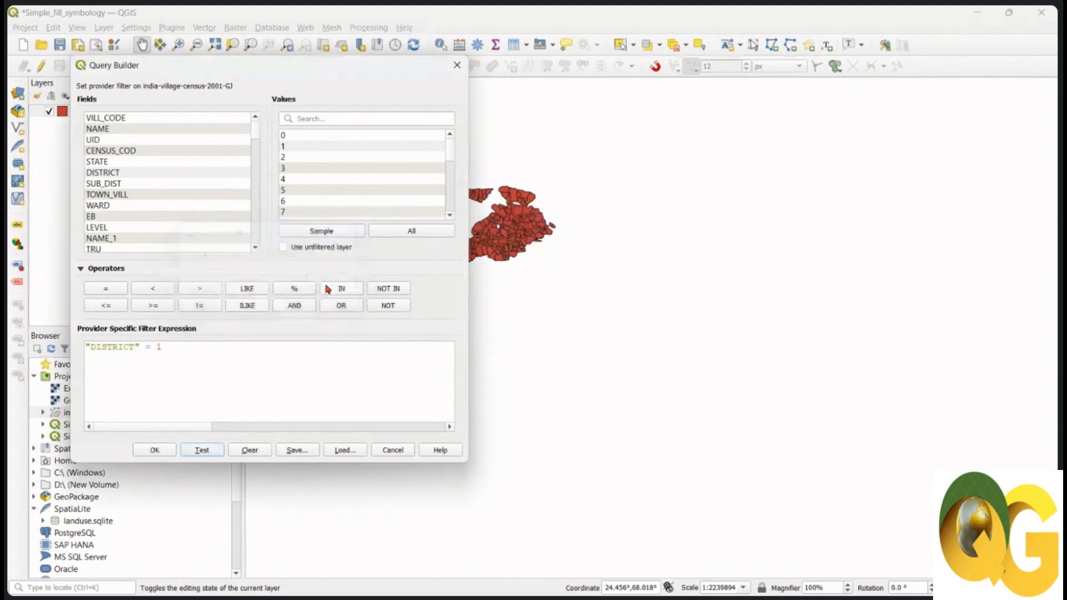
pyautogui.click(154, 450)
pyautogui.moveTo(426, 166); pyautogui.dragTo(493, 195)
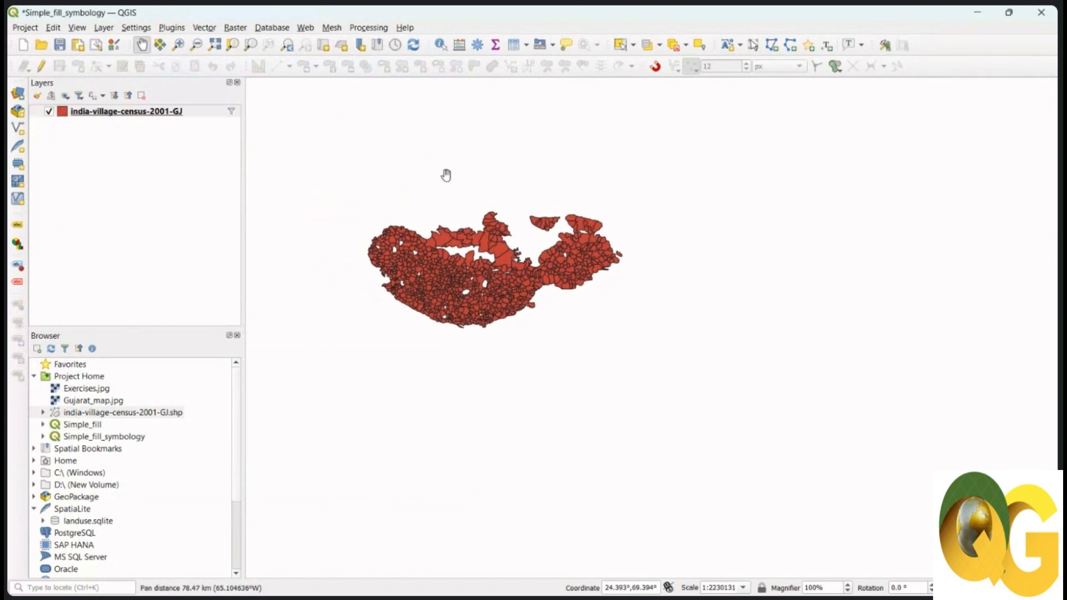
pyautogui.scroll(2, 458, 296)
pyautogui.moveTo(458, 296); pyautogui.dragTo(491, 389)
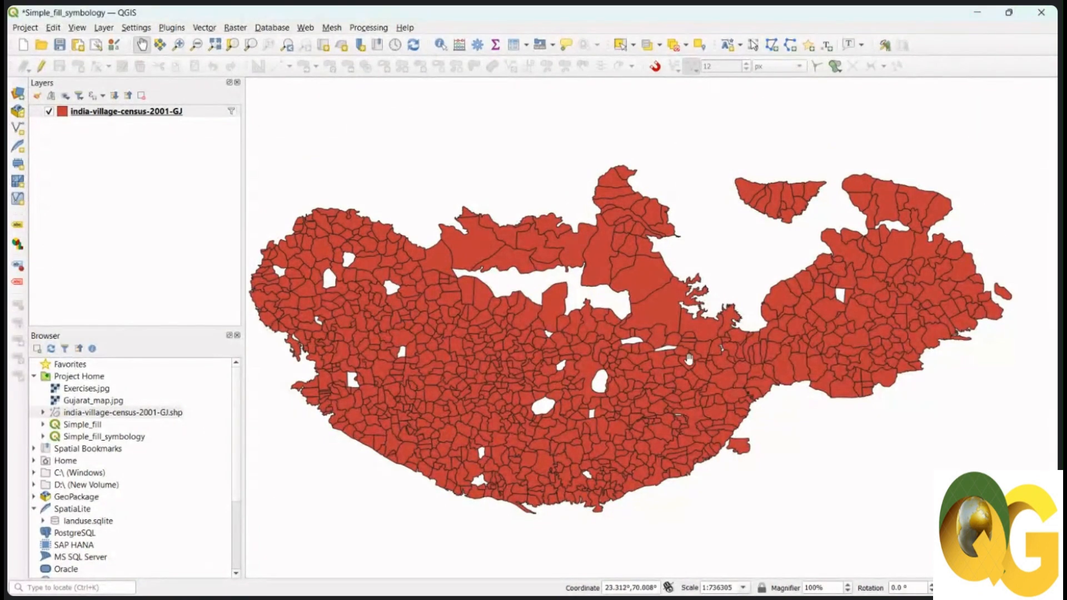
# Open the filtered layer's attribute table and review the DISTRICT, SUB_DIST and LEVEL values of its village records
pyautogui.click(139, 112)
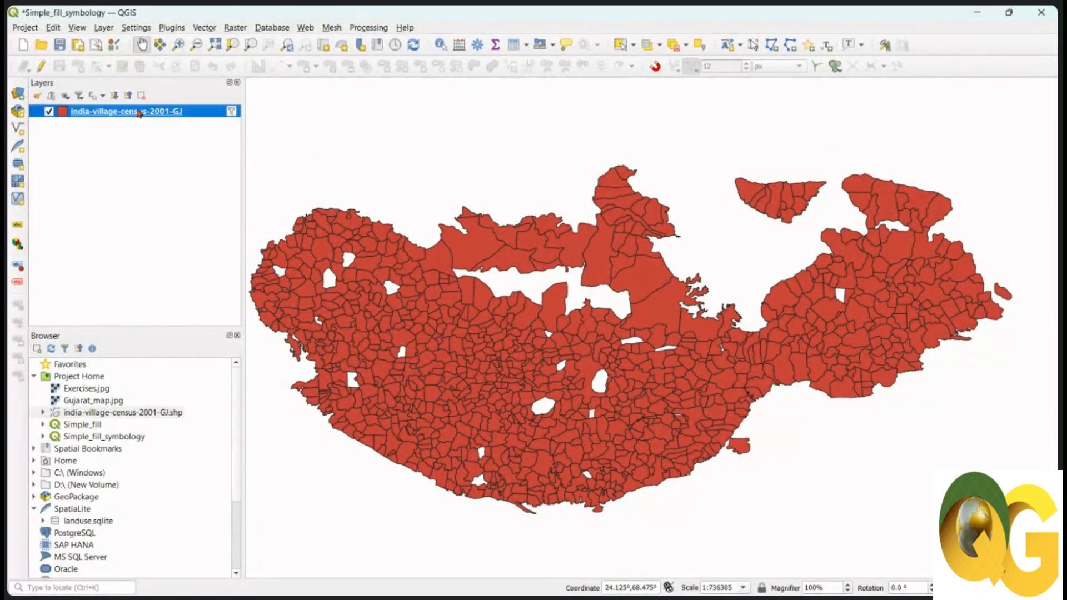
pyautogui.click(515, 46)
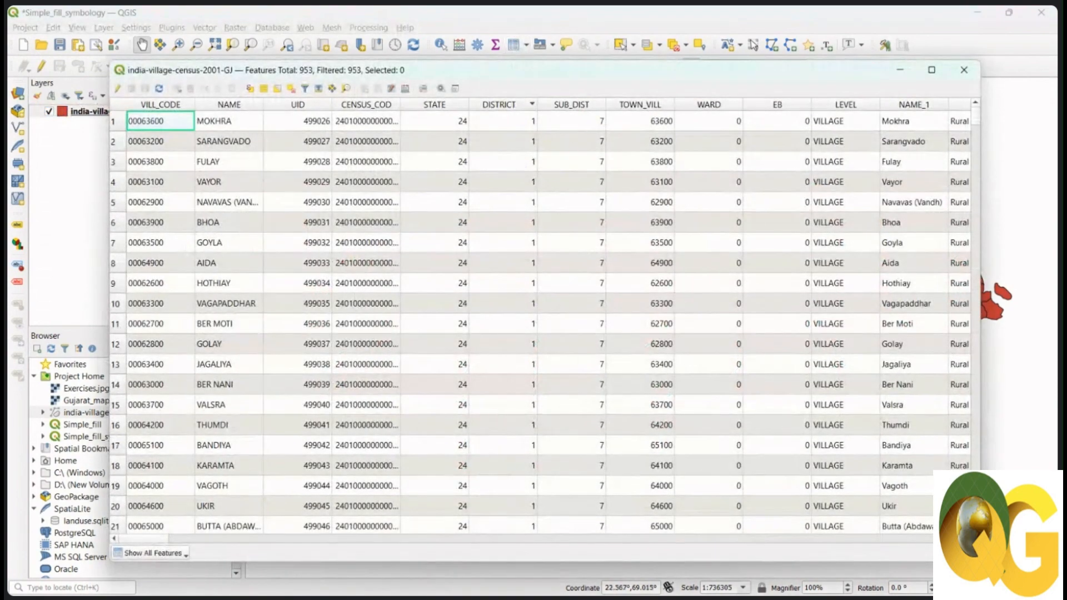
pyautogui.moveTo(143, 539)
pyautogui.mouseDown()
pyautogui.moveTo(208, 554)
pyautogui.moveTo(147, 553)
pyautogui.mouseUp()
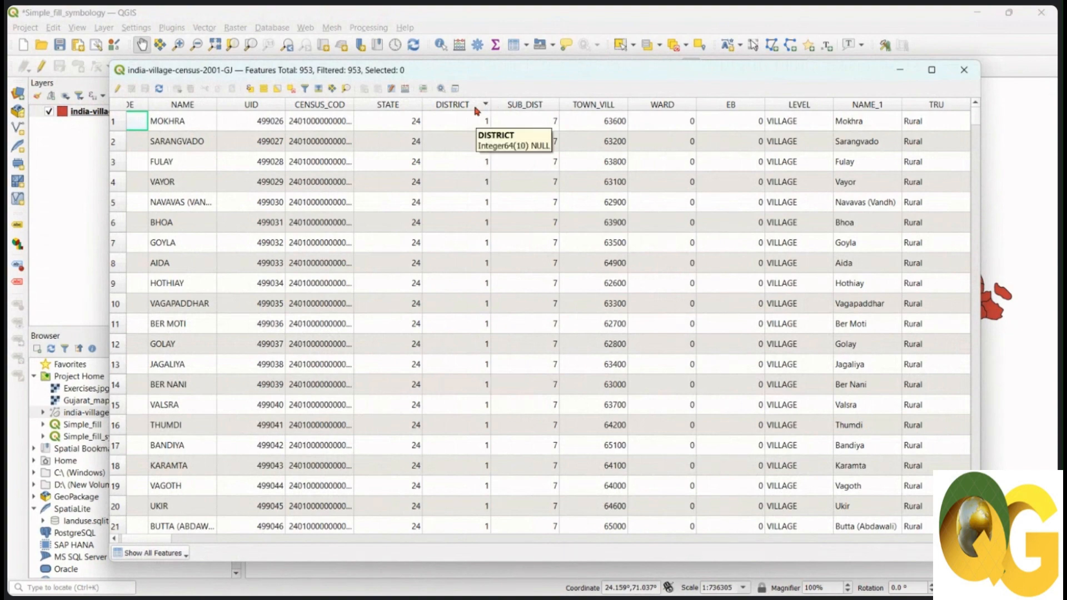
pyautogui.scroll(-9, 180, 284)
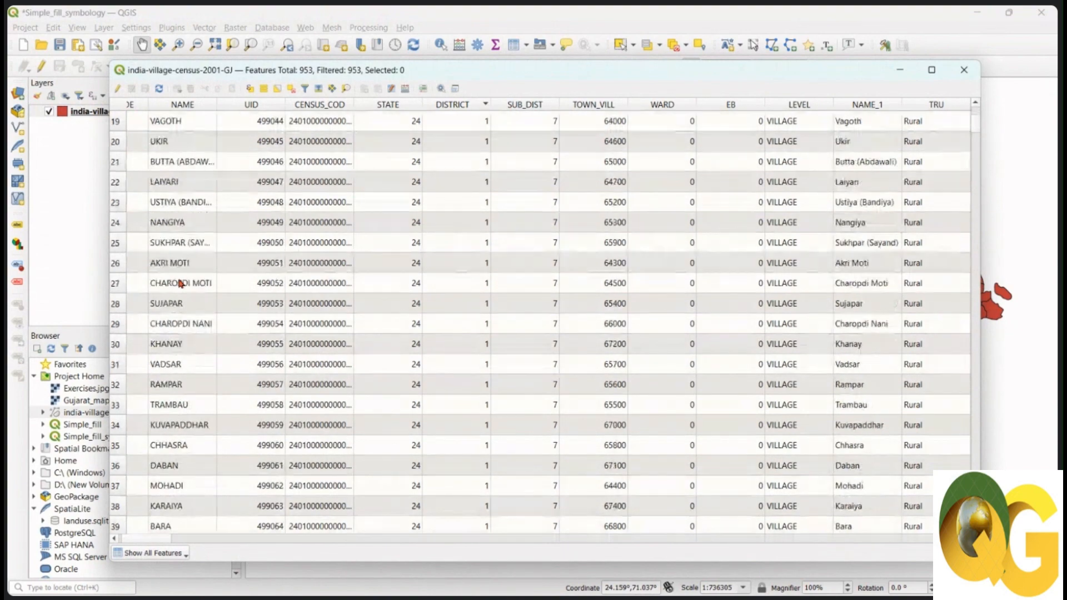
pyautogui.scroll(-15, 179, 284)
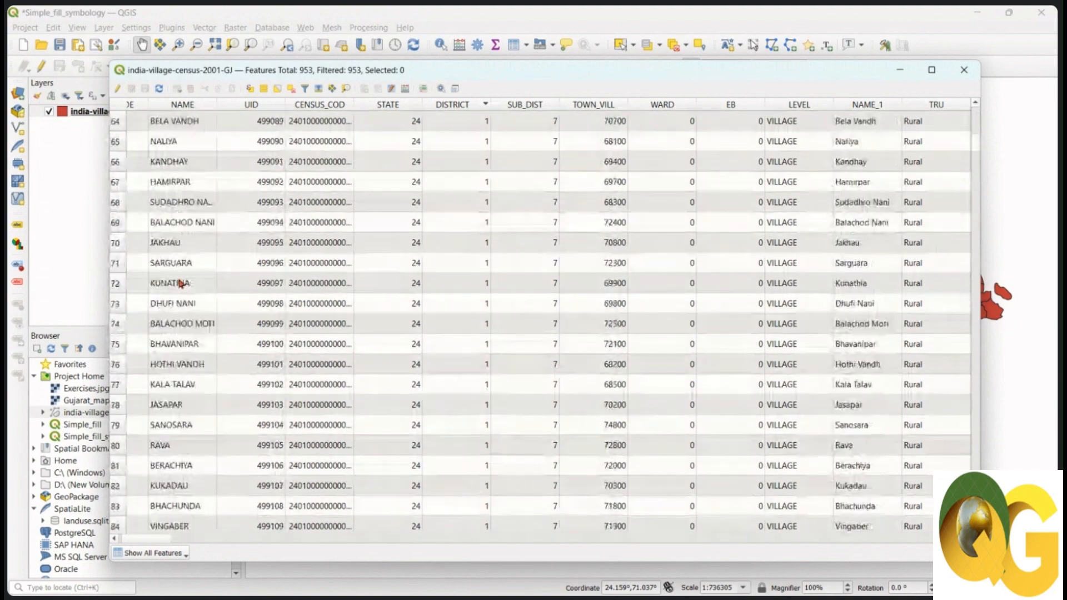
pyautogui.scroll(-2, 180, 283)
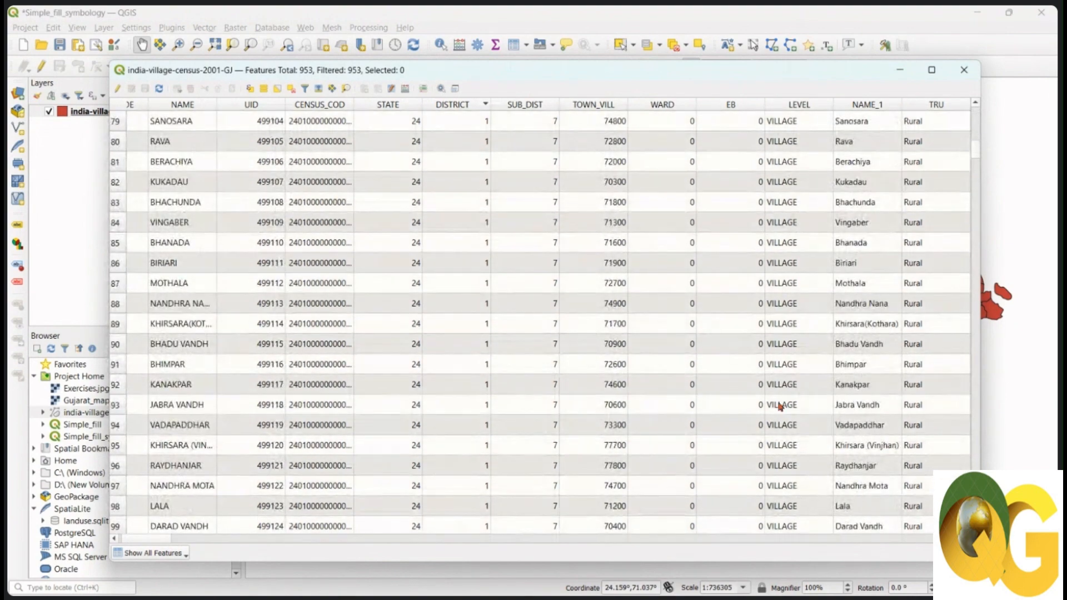
pyautogui.scroll(-4, 780, 412)
pyautogui.scroll(-10, 780, 411)
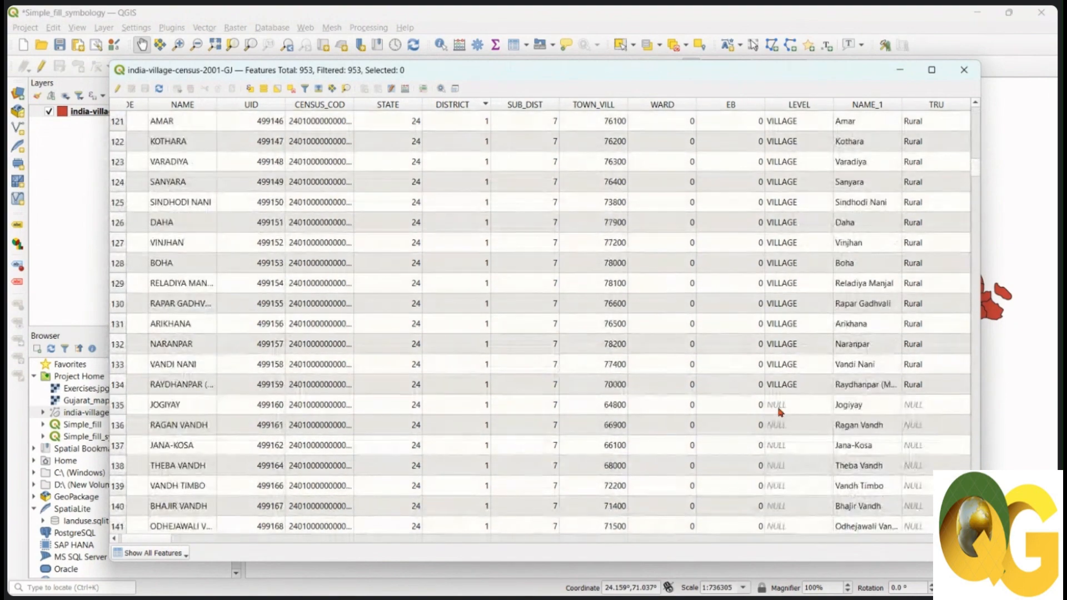
pyautogui.scroll(-5, 780, 411)
pyautogui.scroll(-20, 780, 412)
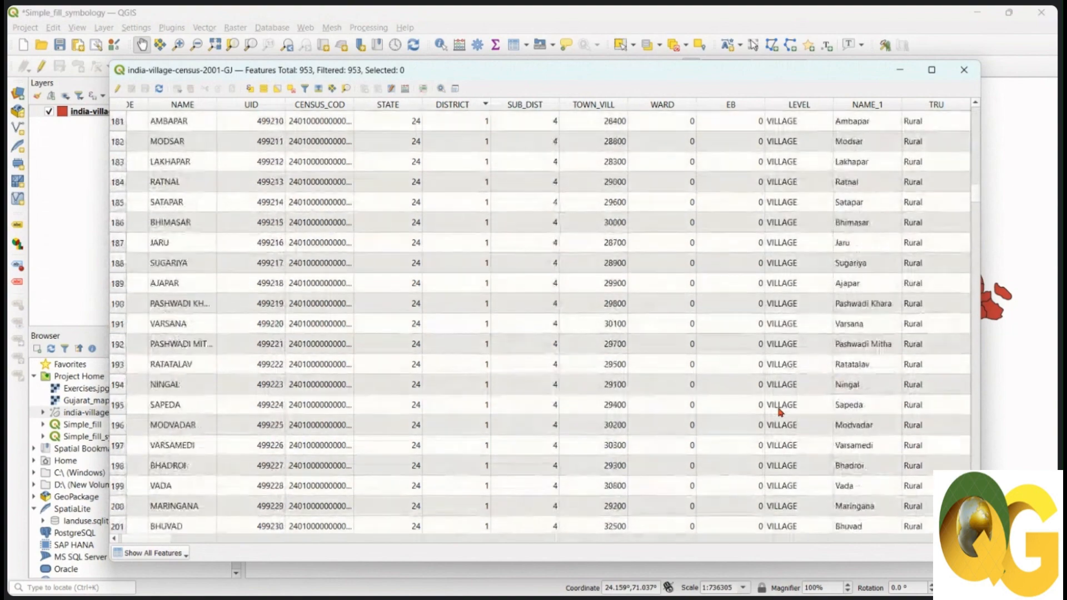
pyautogui.scroll(-10, 780, 411)
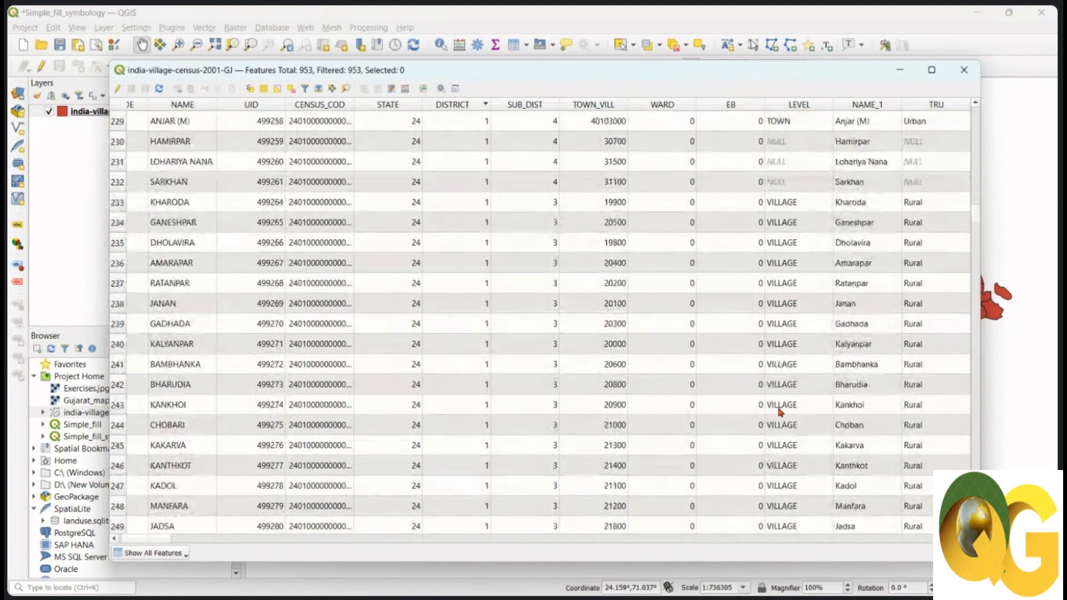
pyautogui.scroll(4, 790, 305)
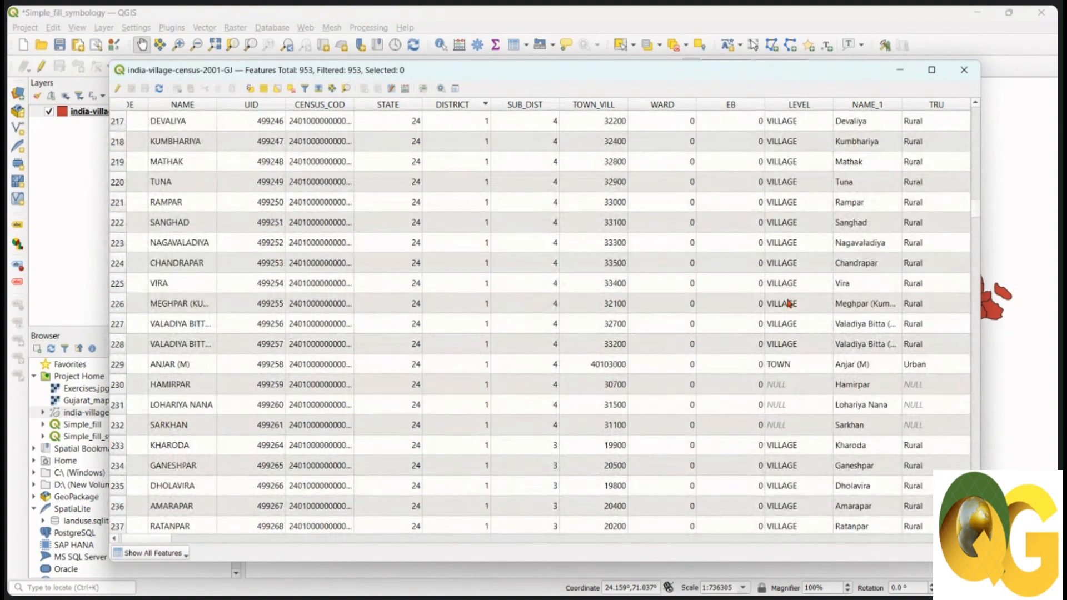
# Close the attribute table and change the fill colour of the india-village-census-2001-GJ layer's simple fill to light pink
pyautogui.click(964, 70)
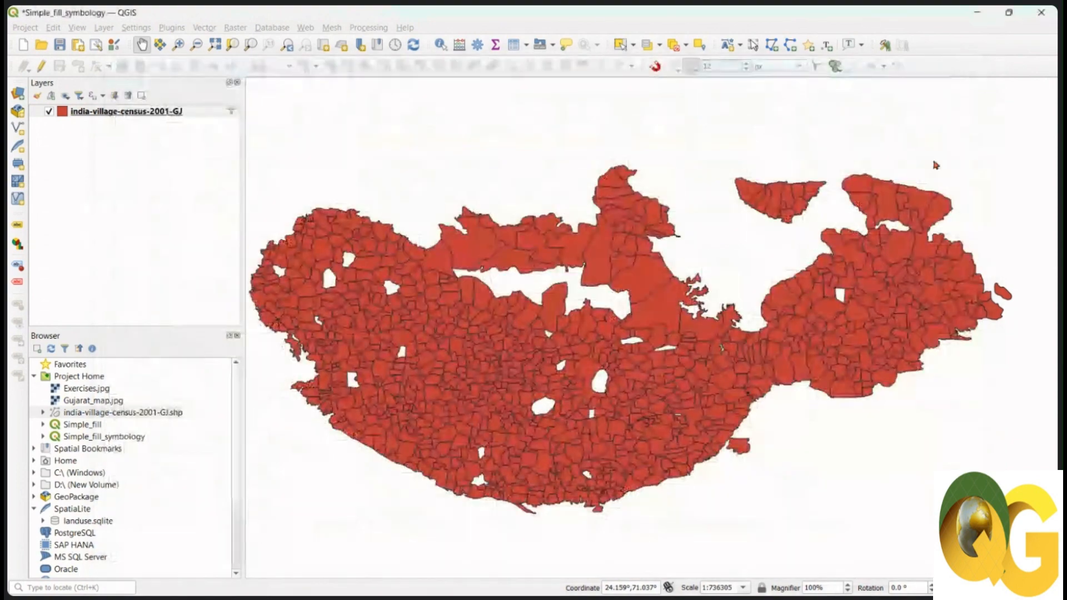
pyautogui.moveTo(838, 295); pyautogui.dragTo(842, 298)
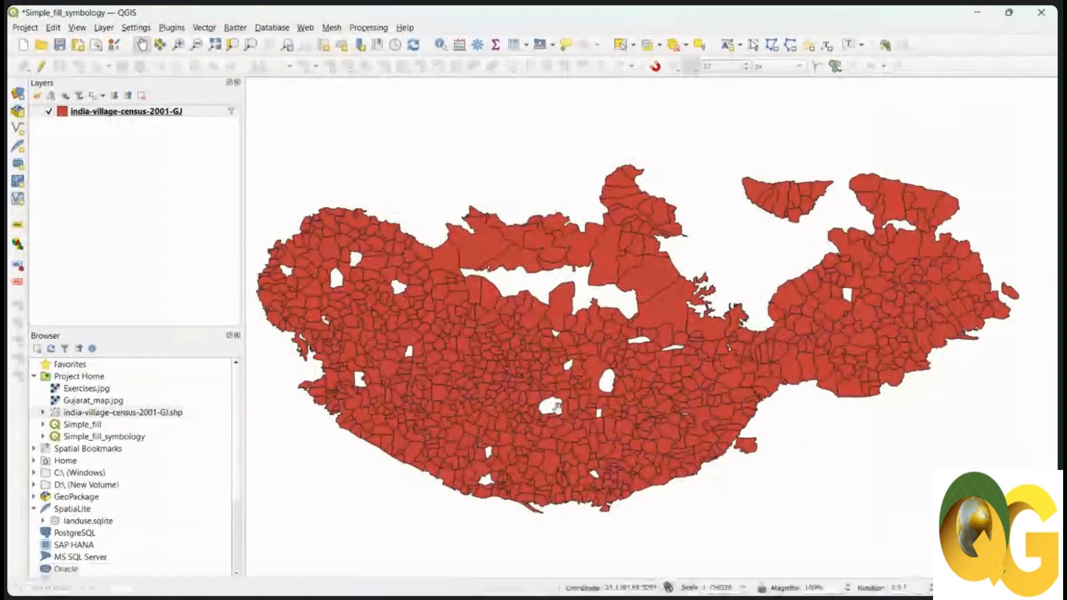
pyautogui.click(38, 96)
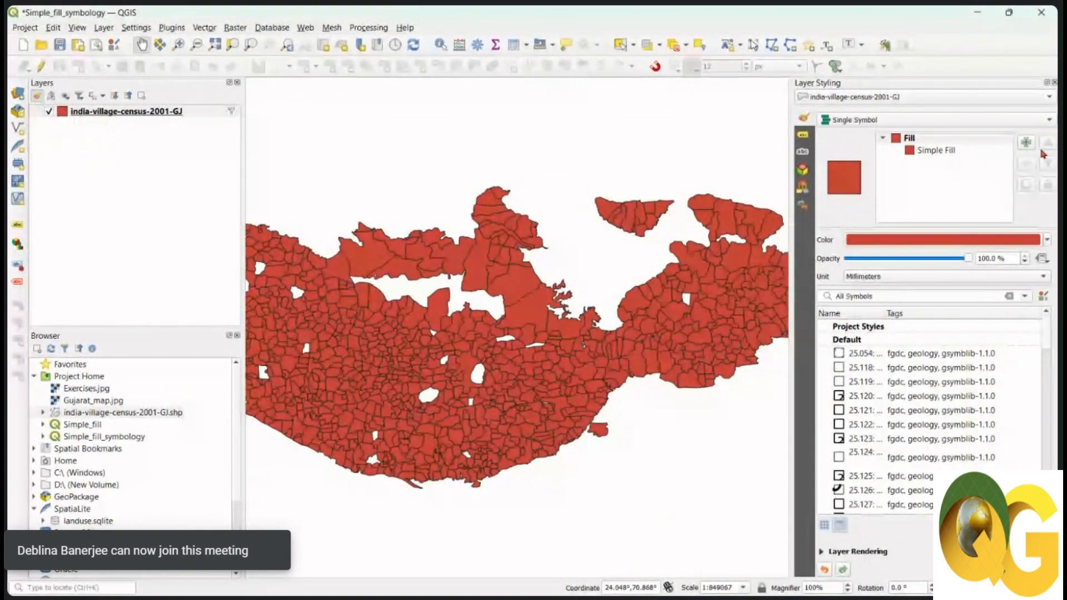
pyautogui.click(939, 151)
pyautogui.moveTo(702, 304); pyautogui.dragTo(704, 304)
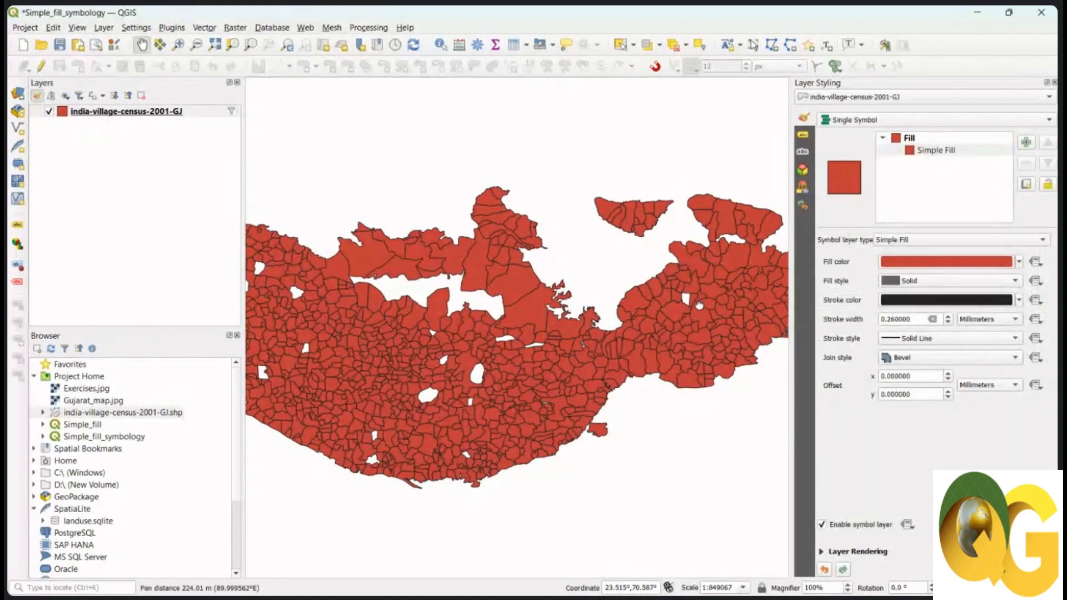
pyautogui.click(938, 151)
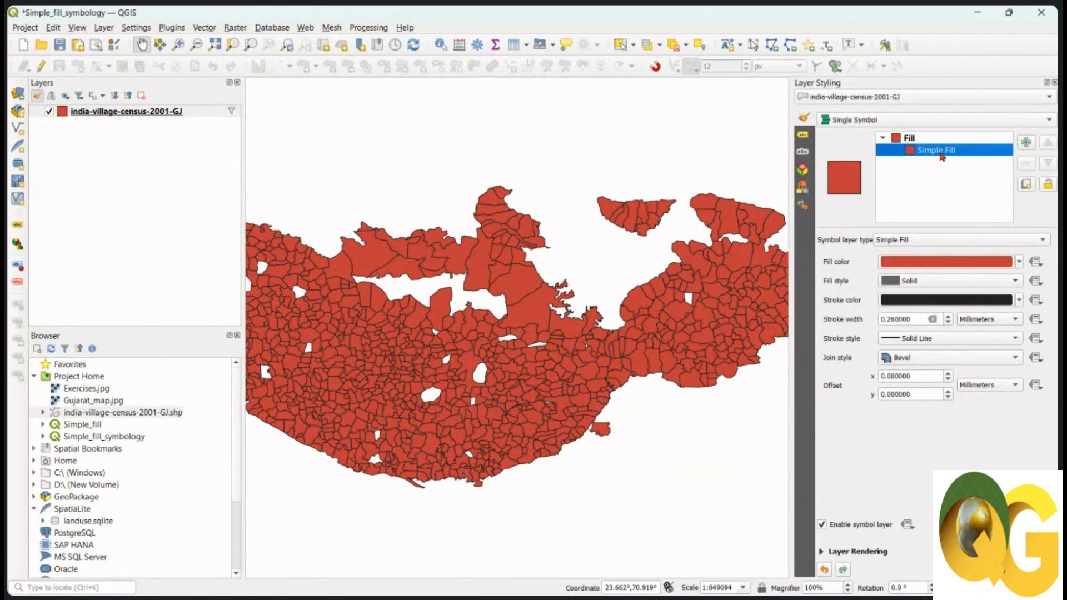
pyautogui.click(1019, 264)
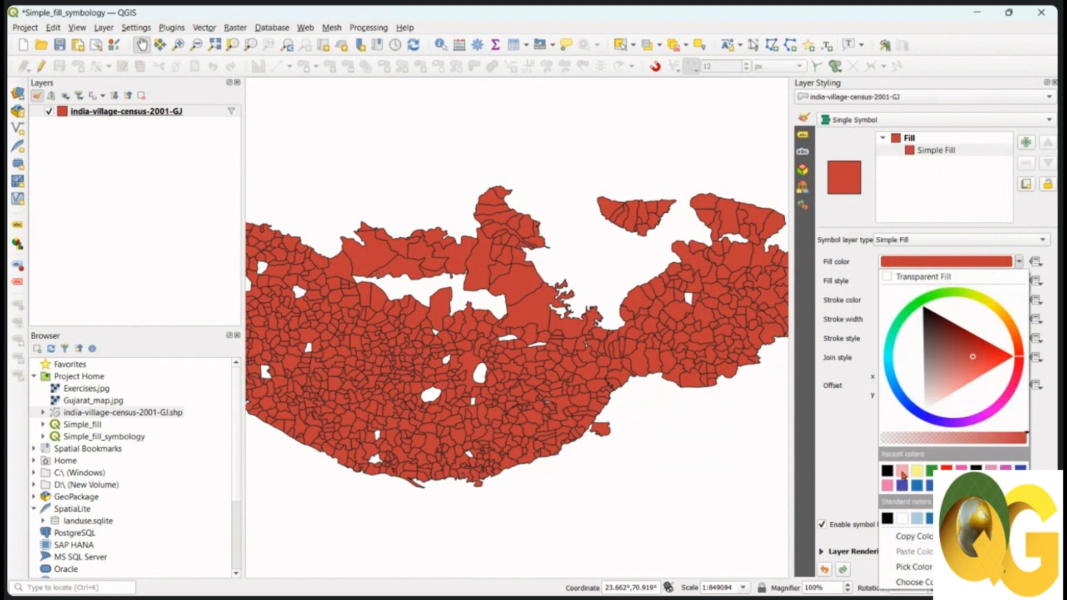
pyautogui.click(902, 471)
pyautogui.moveTo(638, 380); pyautogui.dragTo(645, 380)
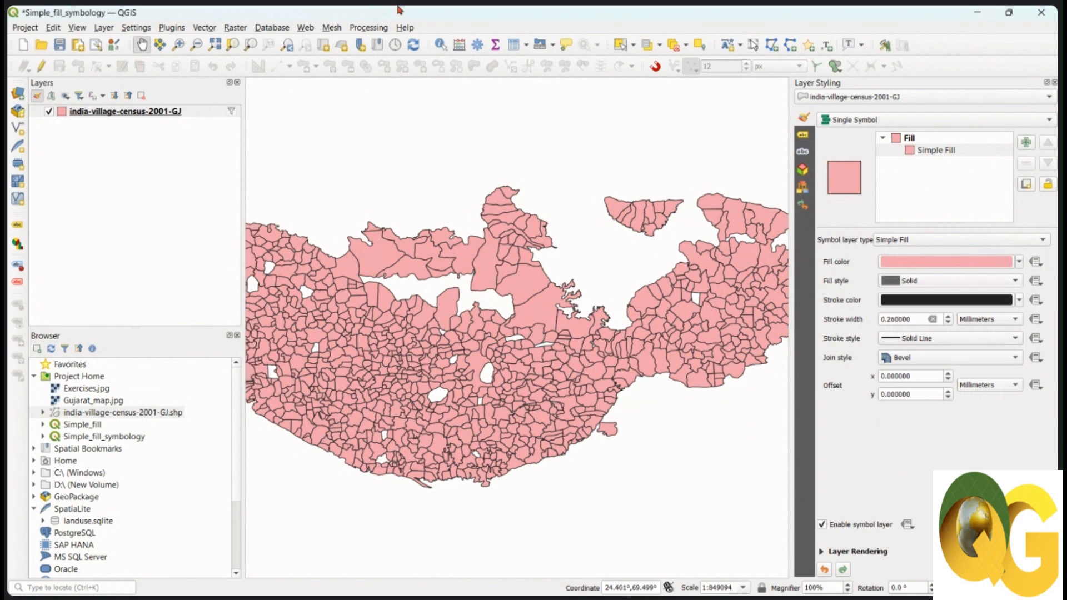
# Add the ESRI Shaded Relief basemap from QuickMapServices beneath the village census layer
pyautogui.click(305, 28)
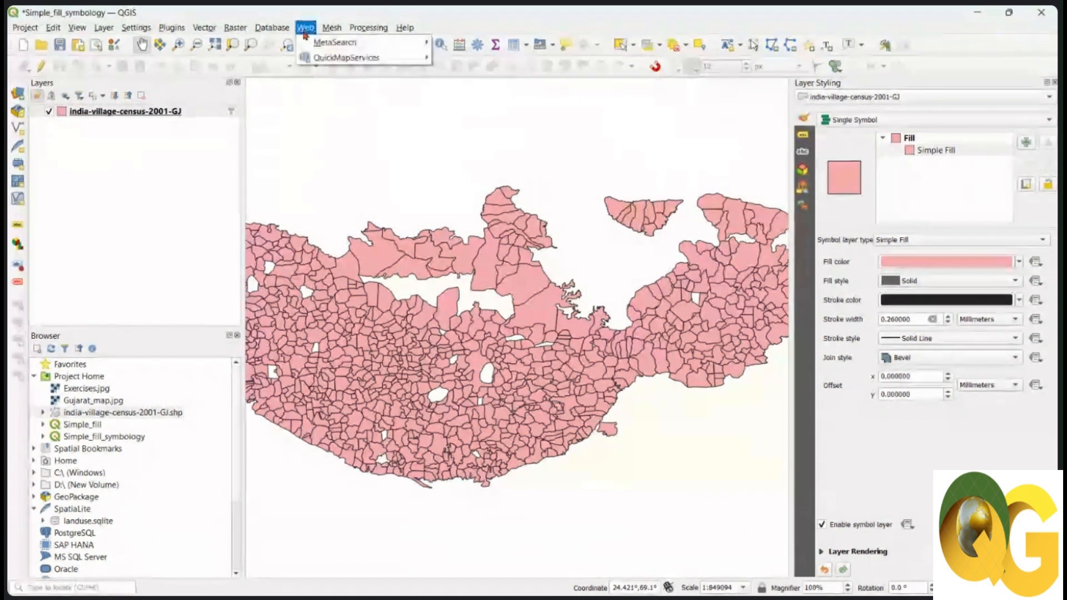
pyautogui.moveTo(345, 58)
pyautogui.moveTo(483, 104)
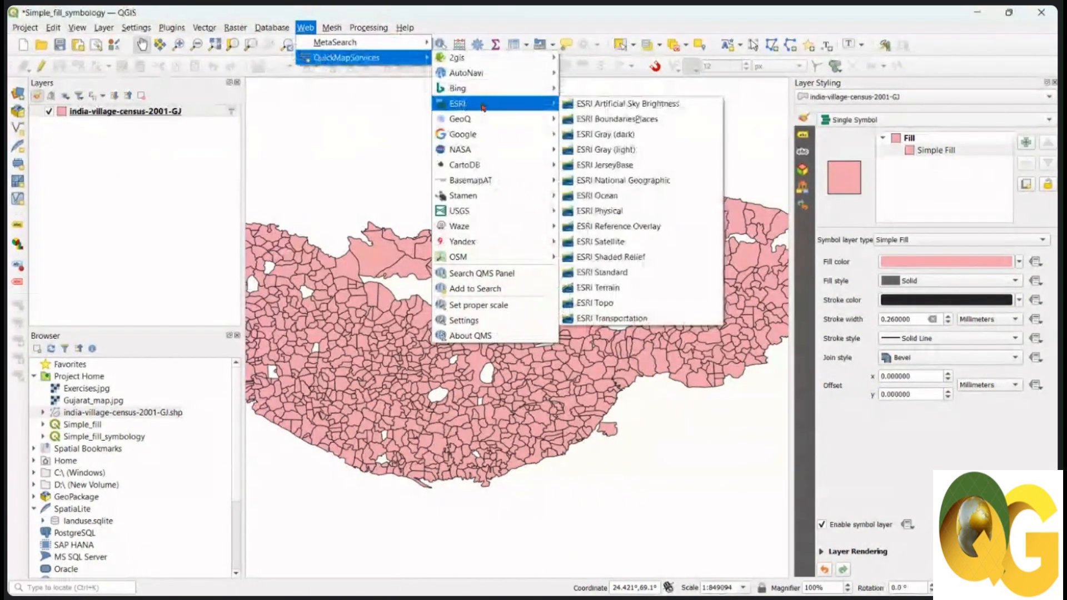
pyautogui.click(650, 264)
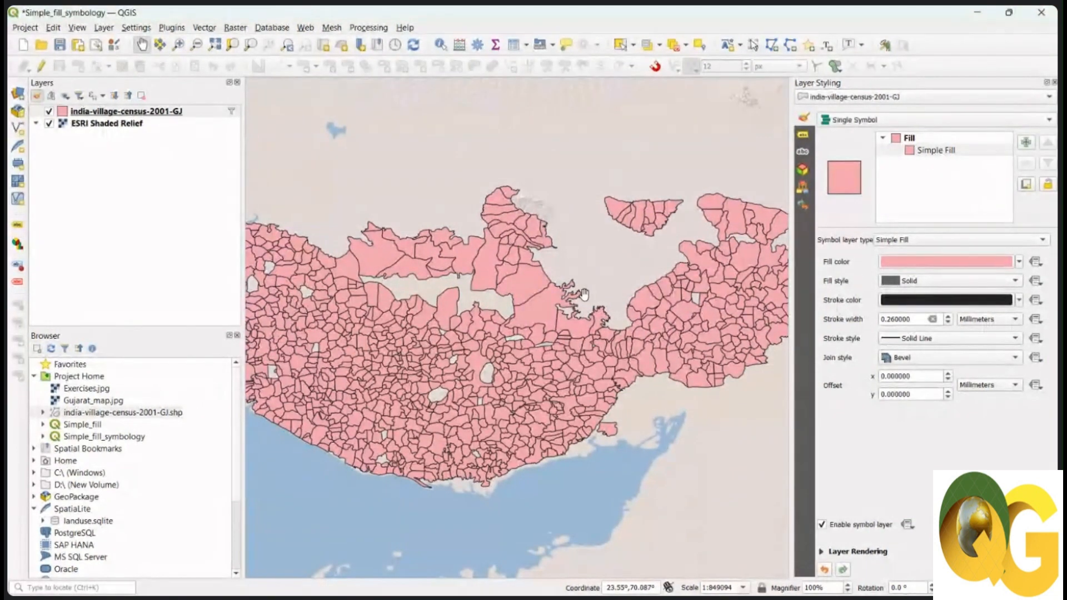
pyautogui.moveTo(584, 293); pyautogui.dragTo(590, 294)
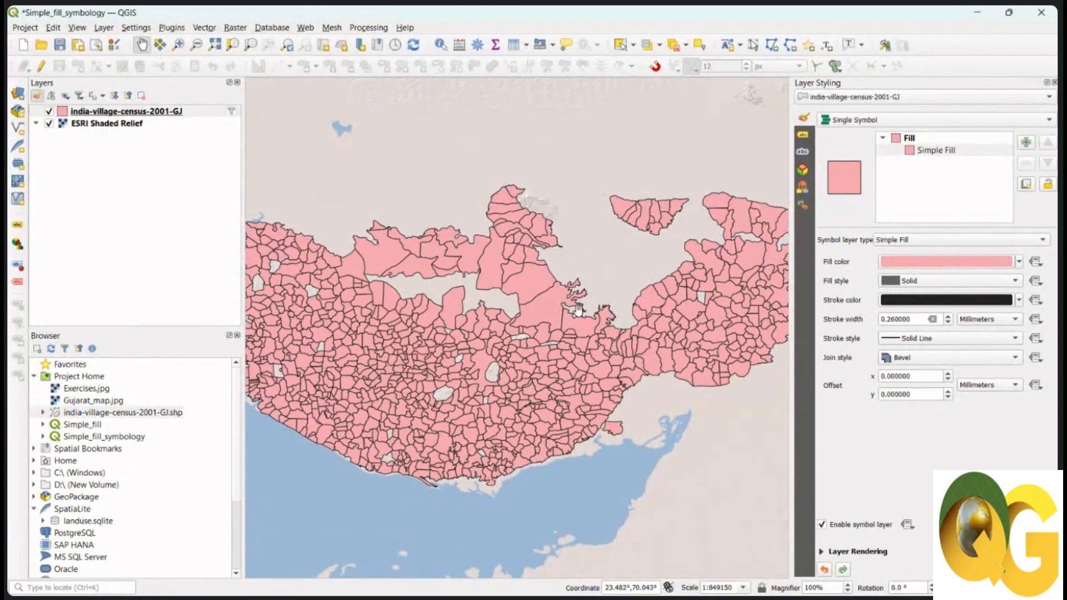
# Add a second simple fill symbol layer above the pink fill of the village census layer
pyautogui.click(967, 152)
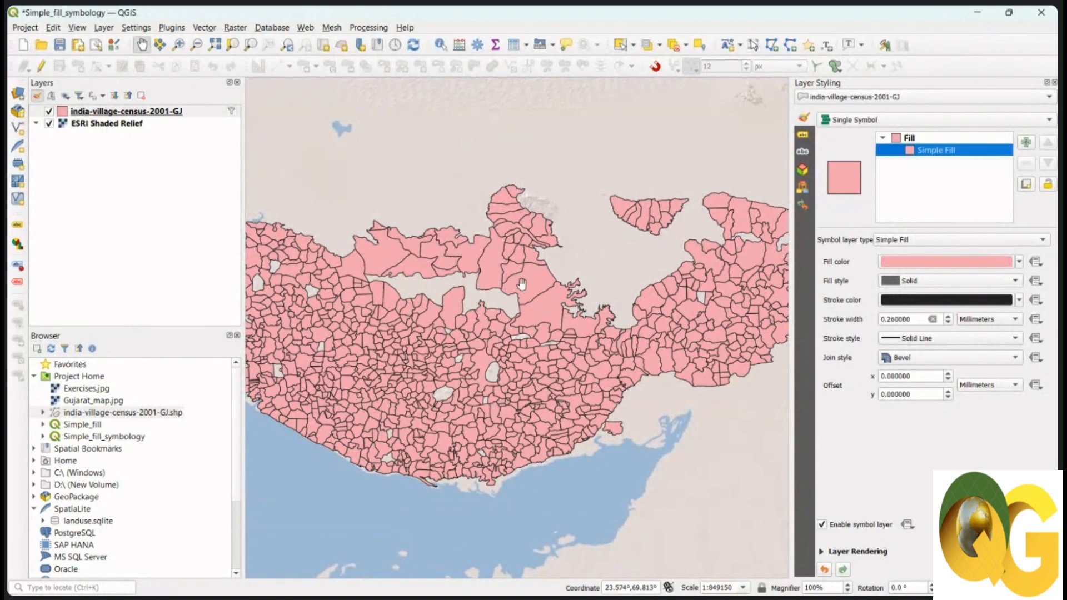
pyautogui.scroll(2, 523, 284)
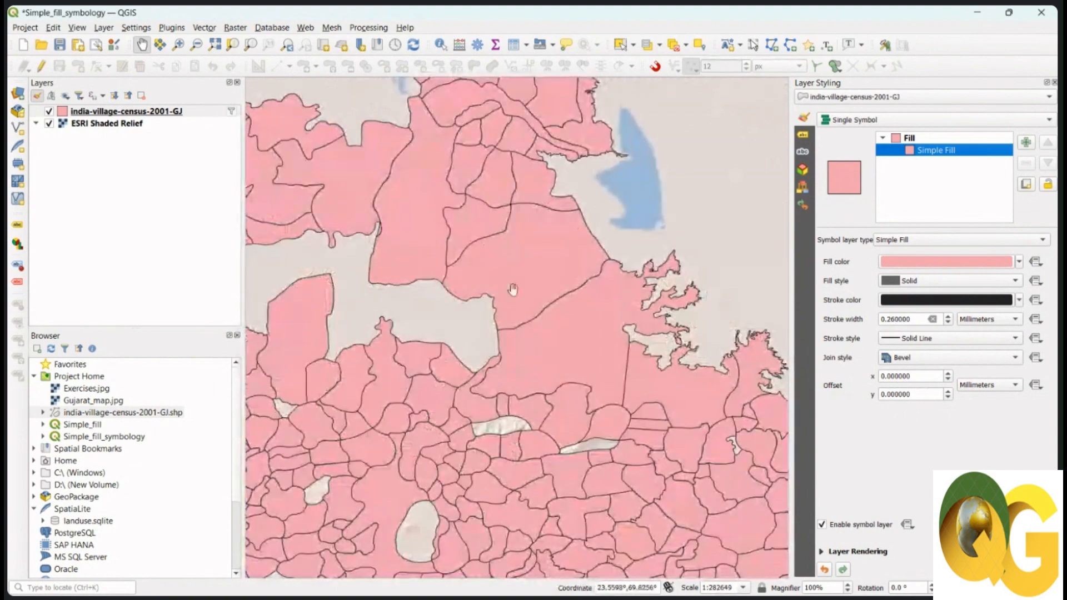
pyautogui.scroll(-2, 510, 251)
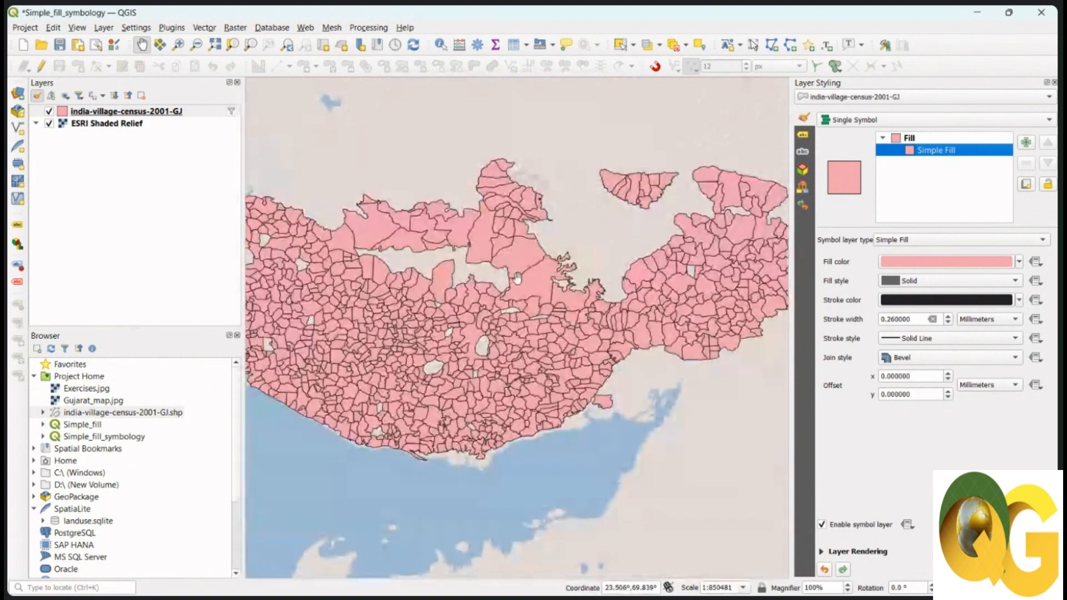
pyautogui.moveTo(483, 291); pyautogui.dragTo(495, 303)
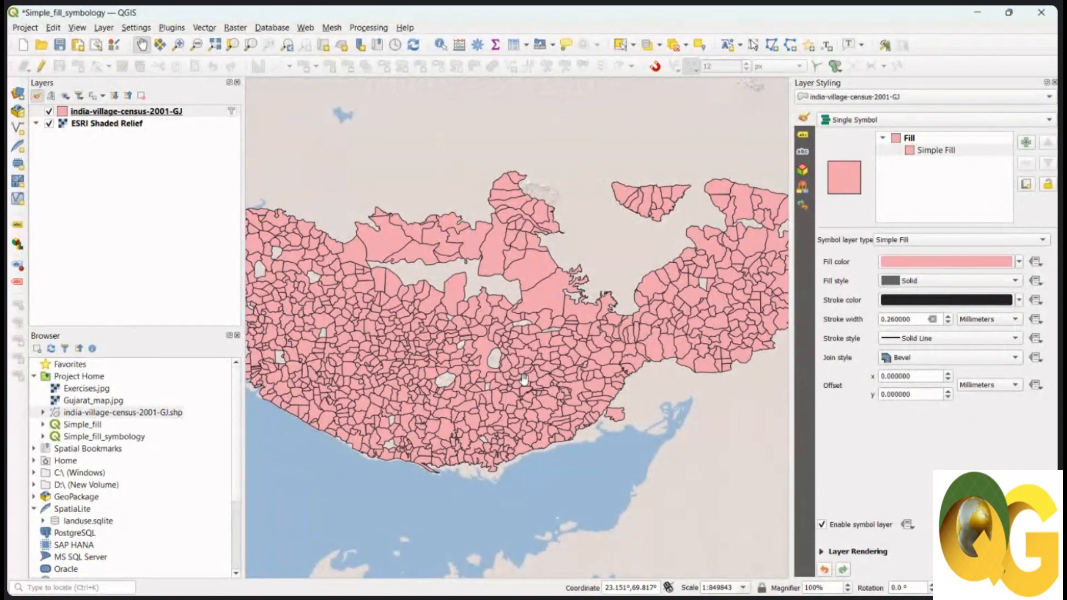
pyautogui.click(986, 151)
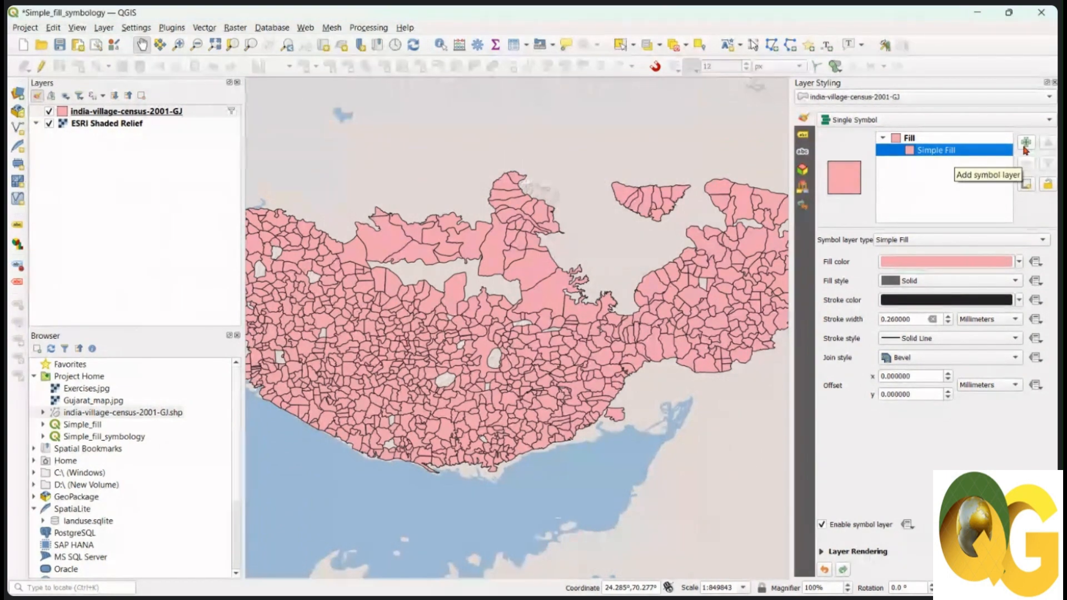
pyautogui.click(1027, 144)
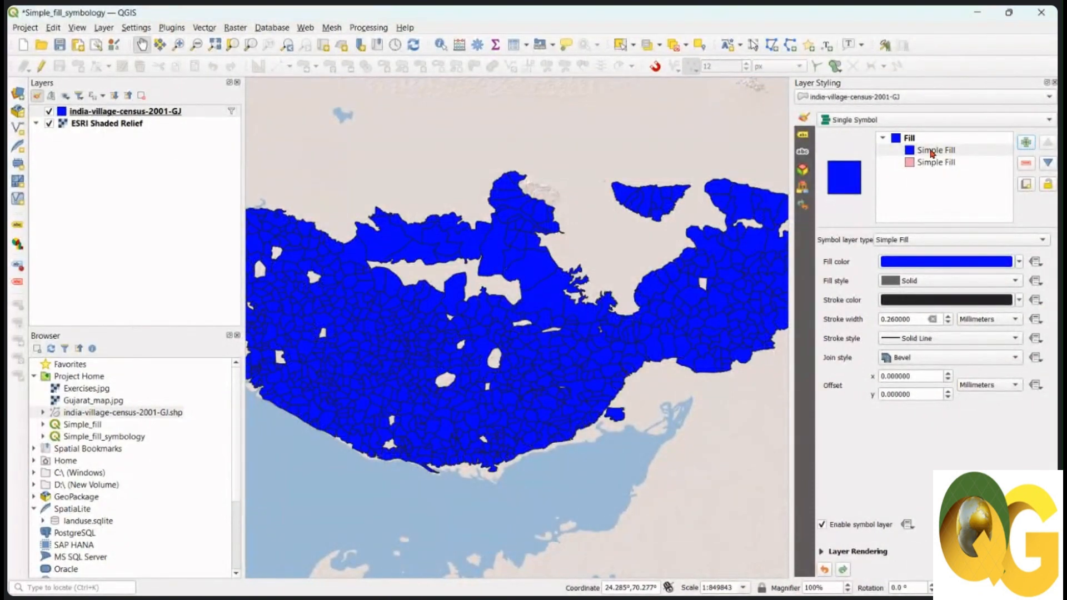
# Set the fill style of the new blue simple fill to Dense 6
pyautogui.click(932, 151)
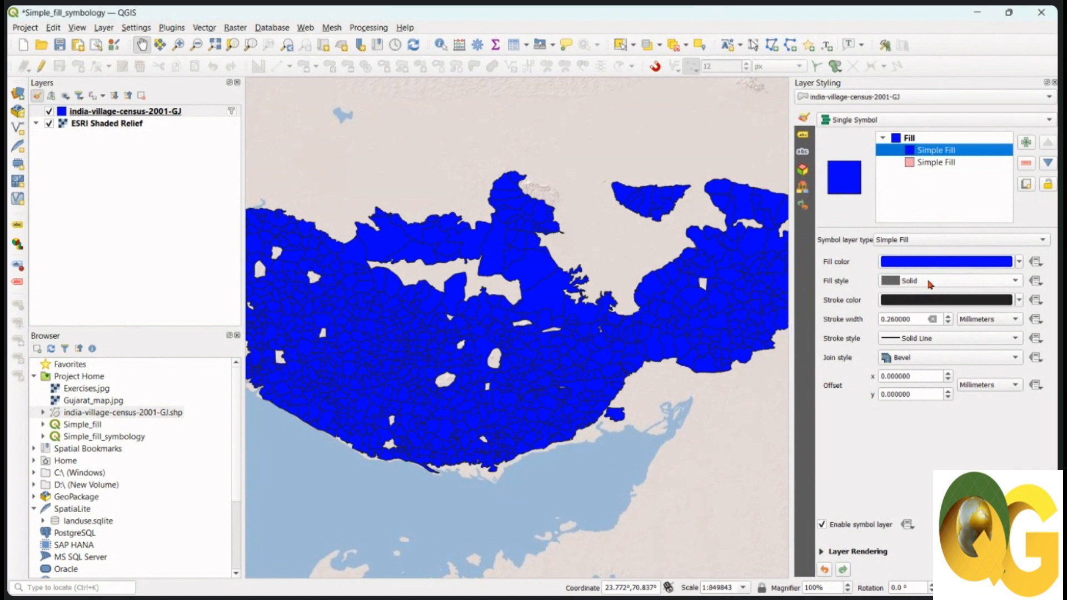
pyautogui.click(930, 283)
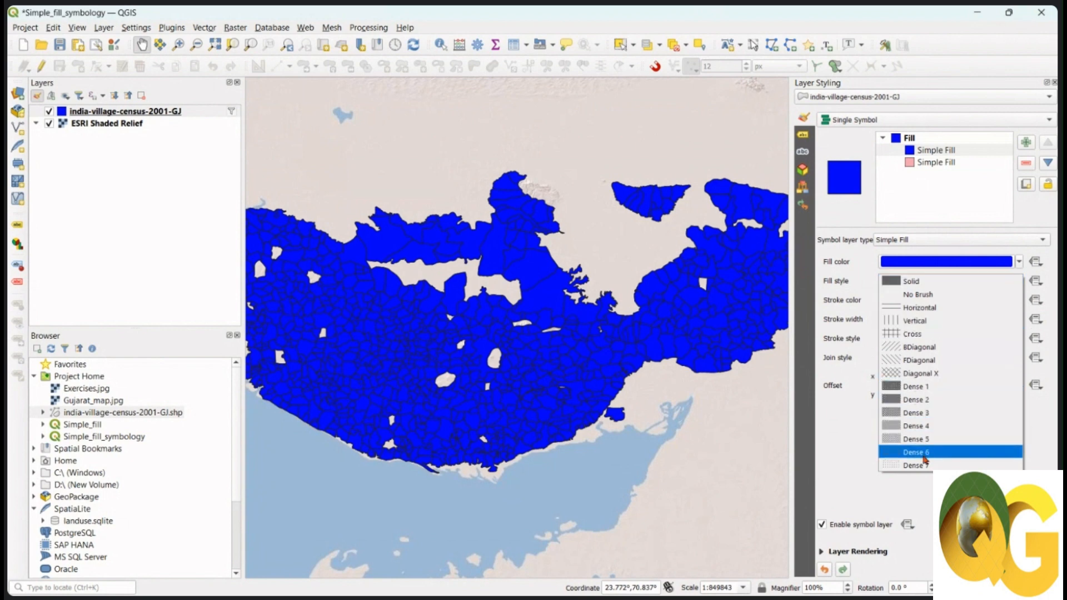
pyautogui.click(934, 455)
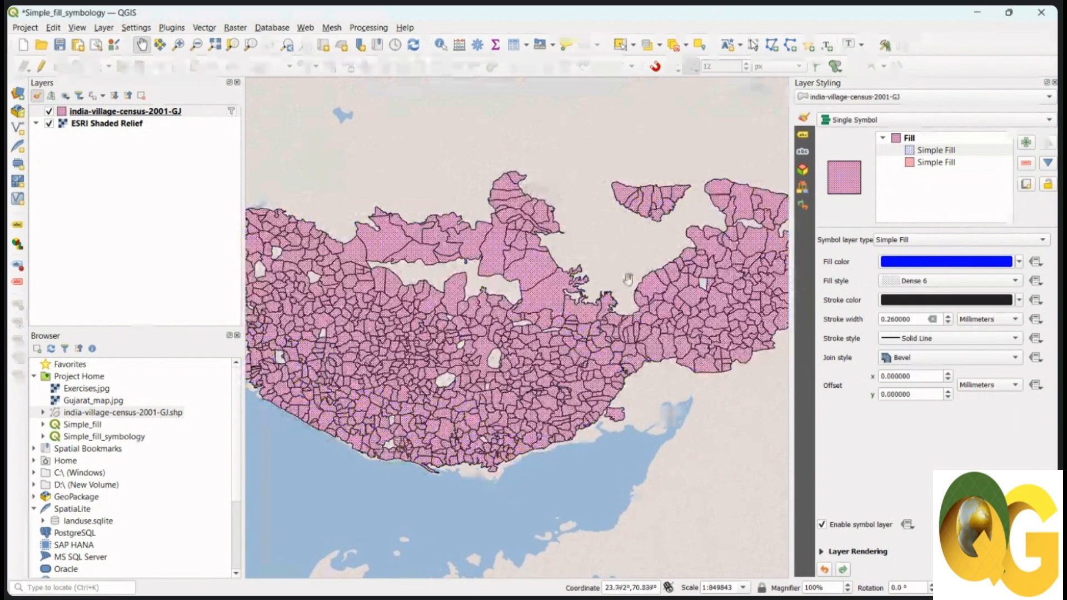
# Try the Dense 1 fill style on the blue simple fill and return it to Dense 6
pyautogui.click(959, 283)
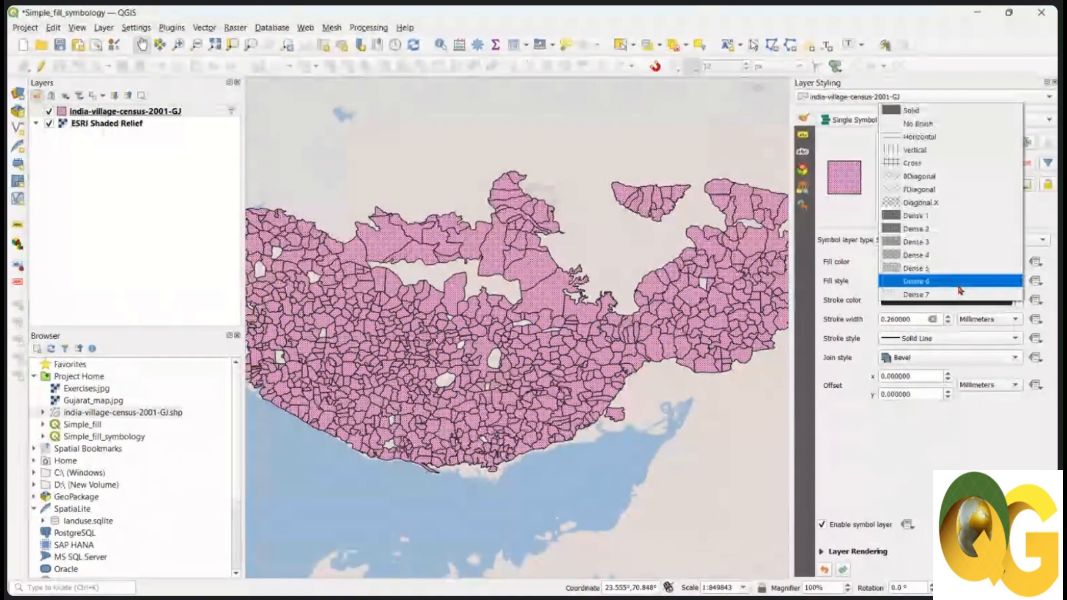
pyautogui.click(926, 218)
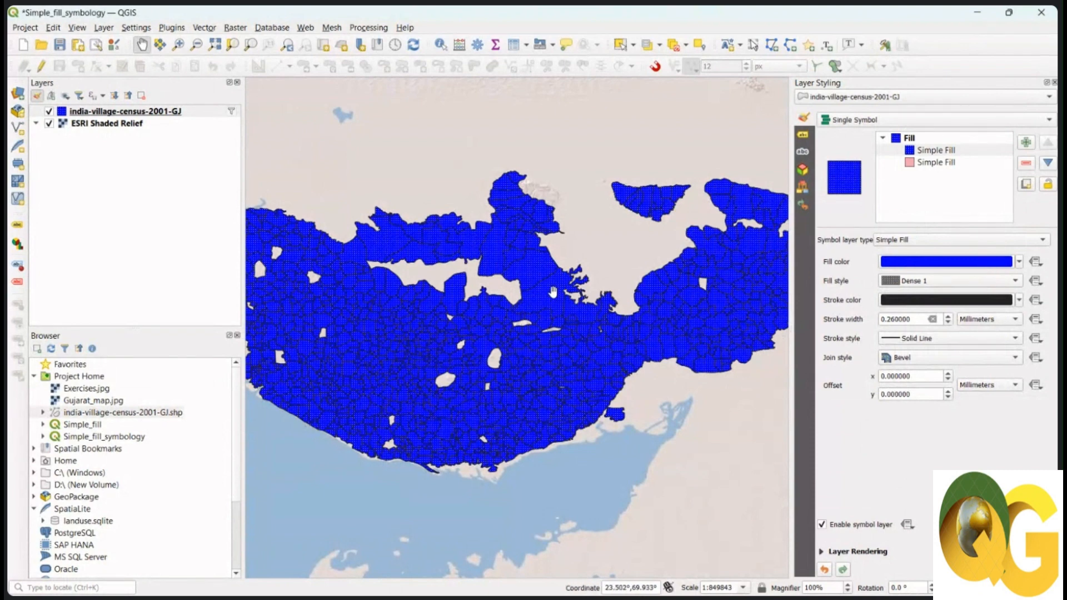
pyautogui.click(1015, 280)
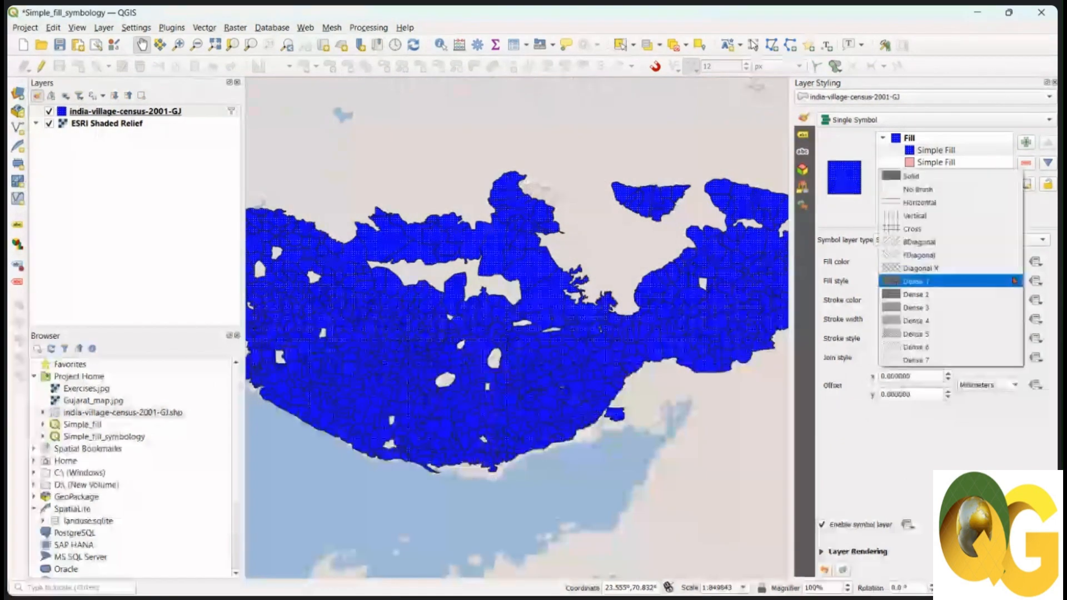
pyautogui.click(952, 348)
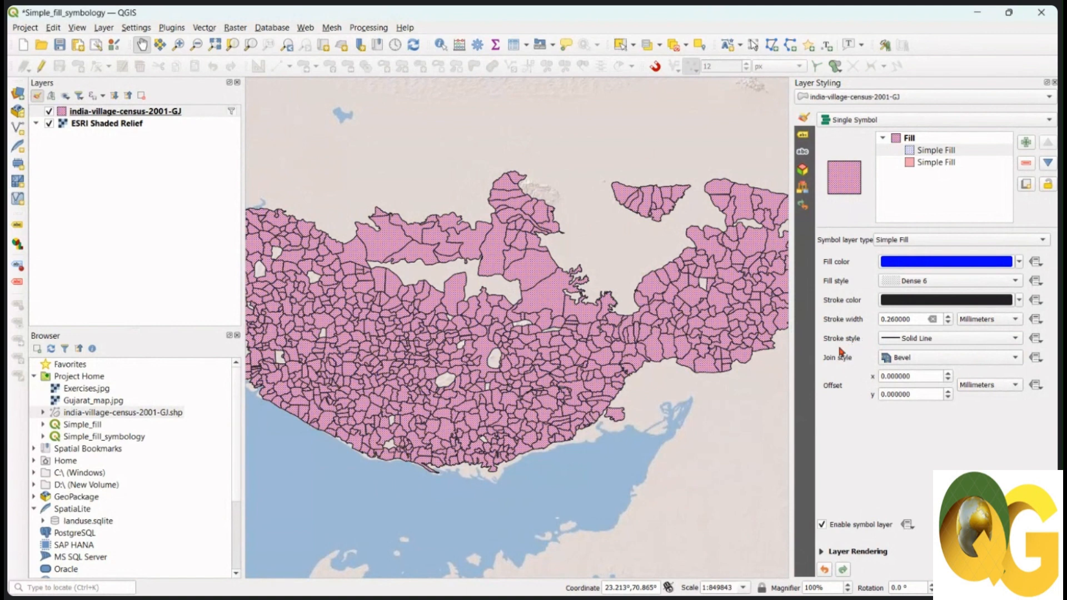
# Set the blue simple fill's stroke style to Dot Line and inspect the village boundaries close up
pyautogui.click(955, 339)
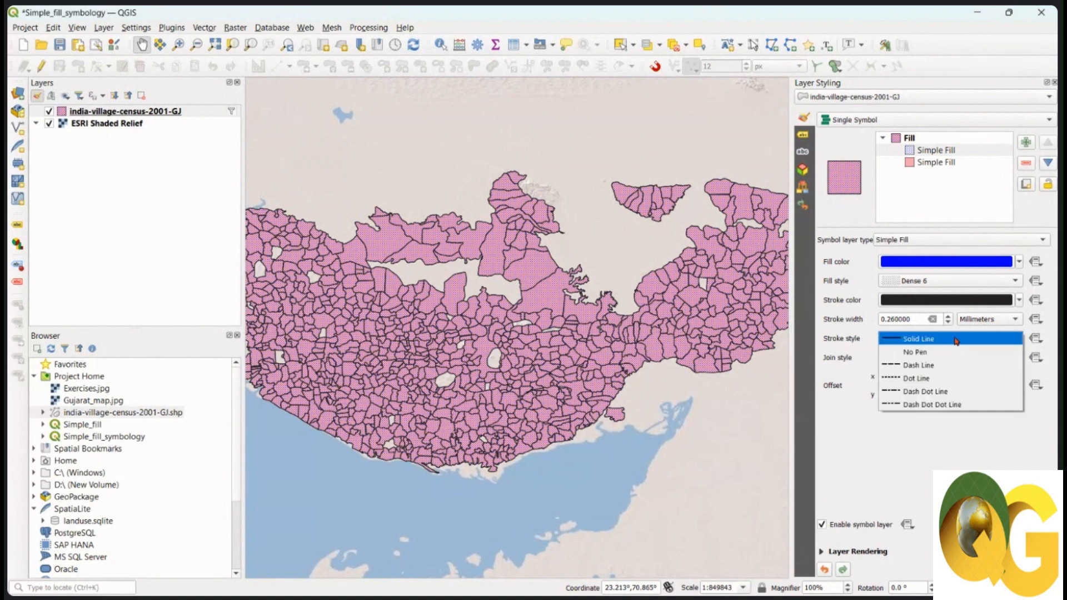
pyautogui.click(953, 380)
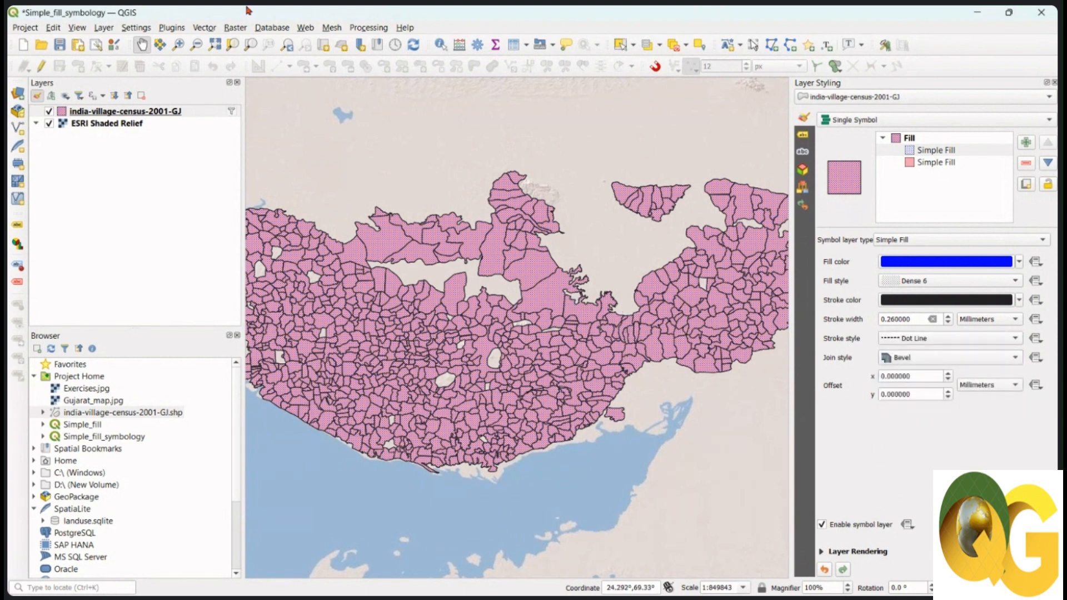
pyautogui.click(178, 45)
pyautogui.moveTo(515, 260); pyautogui.dragTo(602, 346)
pyautogui.moveTo(509, 299); pyautogui.dragTo(576, 397)
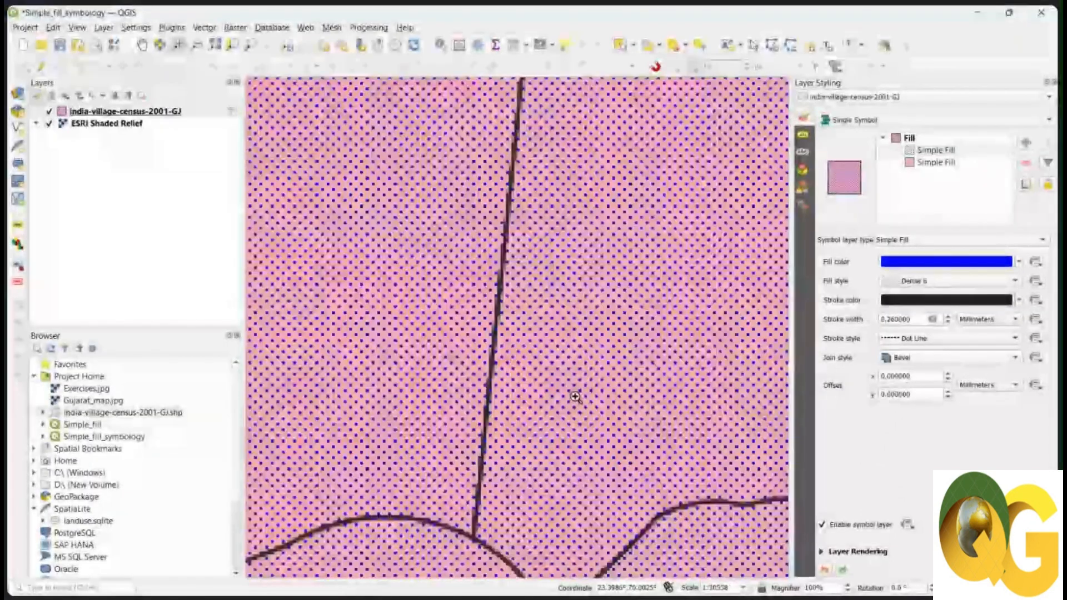
pyautogui.scroll(-5, 543, 279)
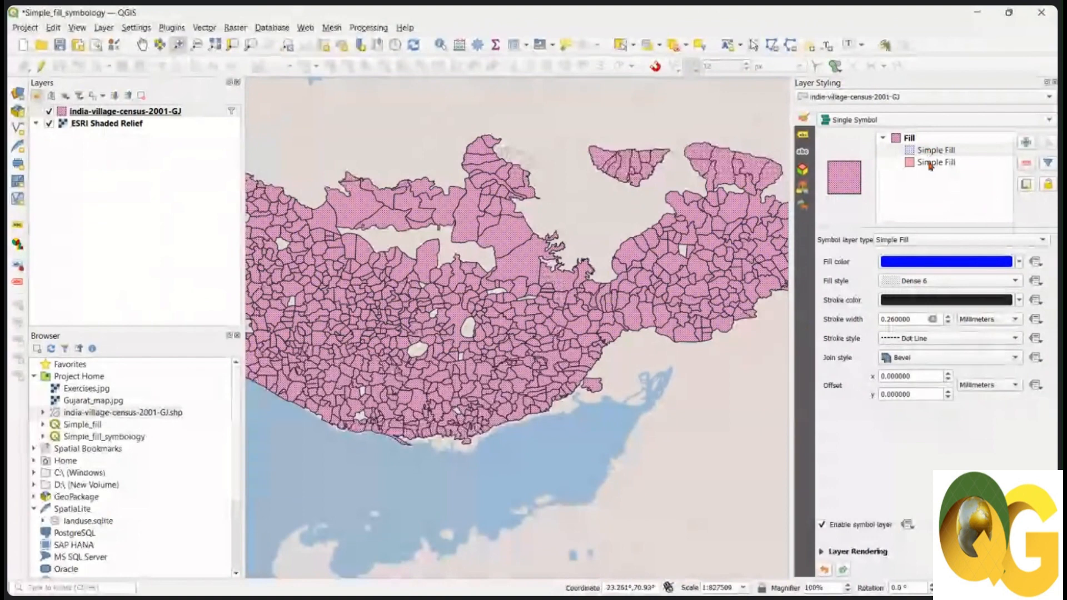
# Set the lower pink simple fill's stroke style to No Pen and inspect the village boundaries close up
pyautogui.click(935, 163)
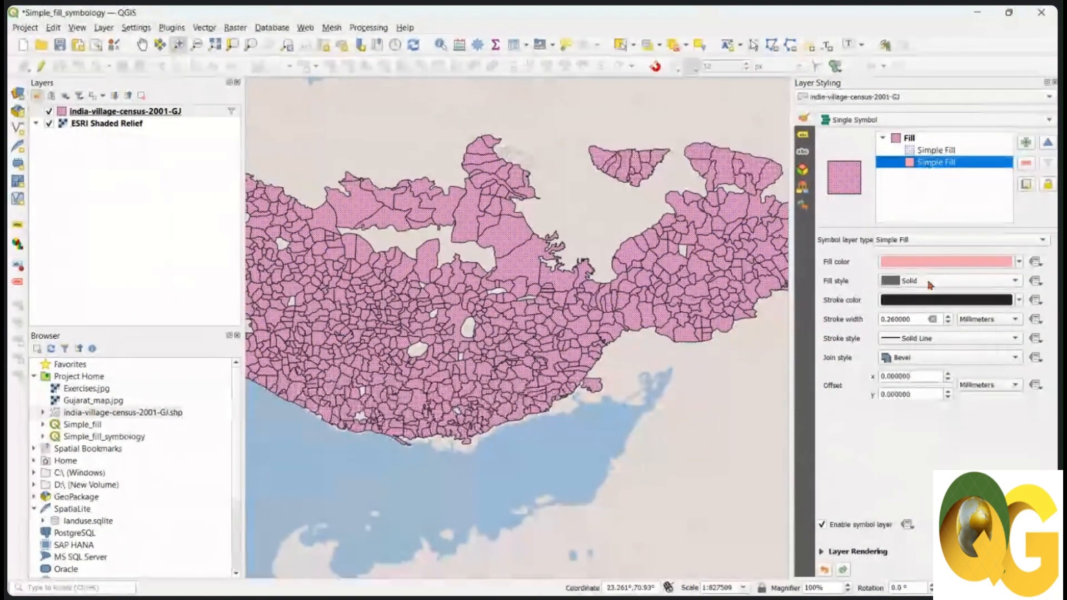
pyautogui.click(925, 340)
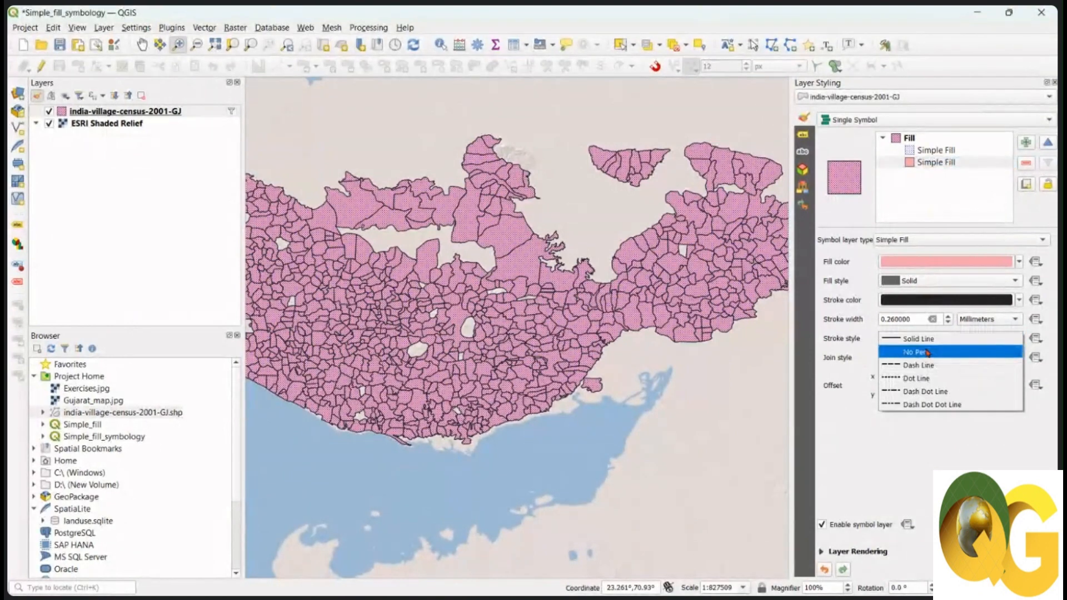
pyautogui.click(926, 353)
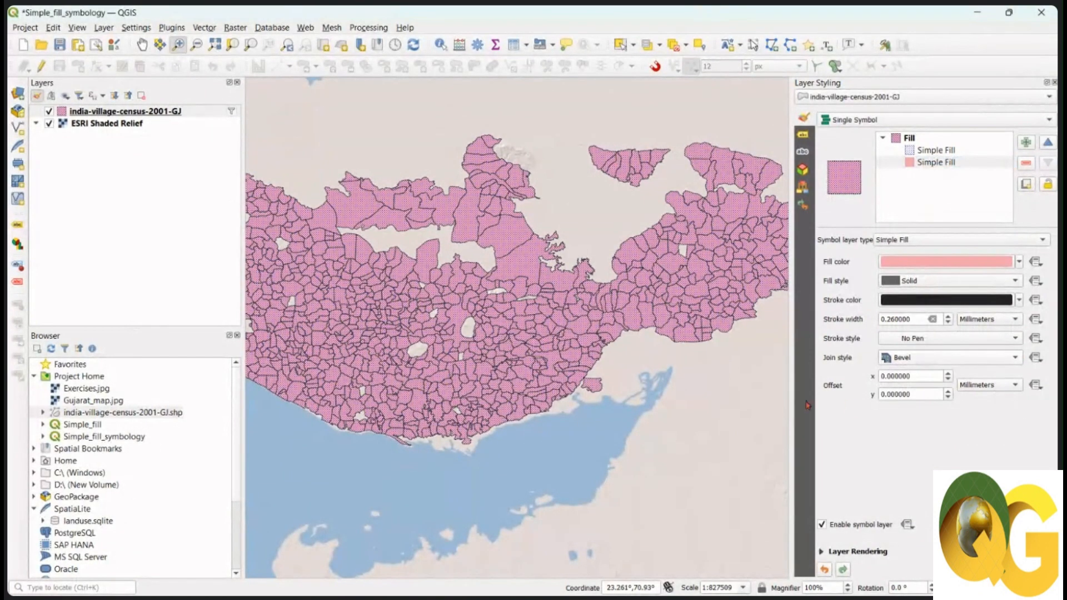
pyautogui.moveTo(613, 234); pyautogui.dragTo(668, 298)
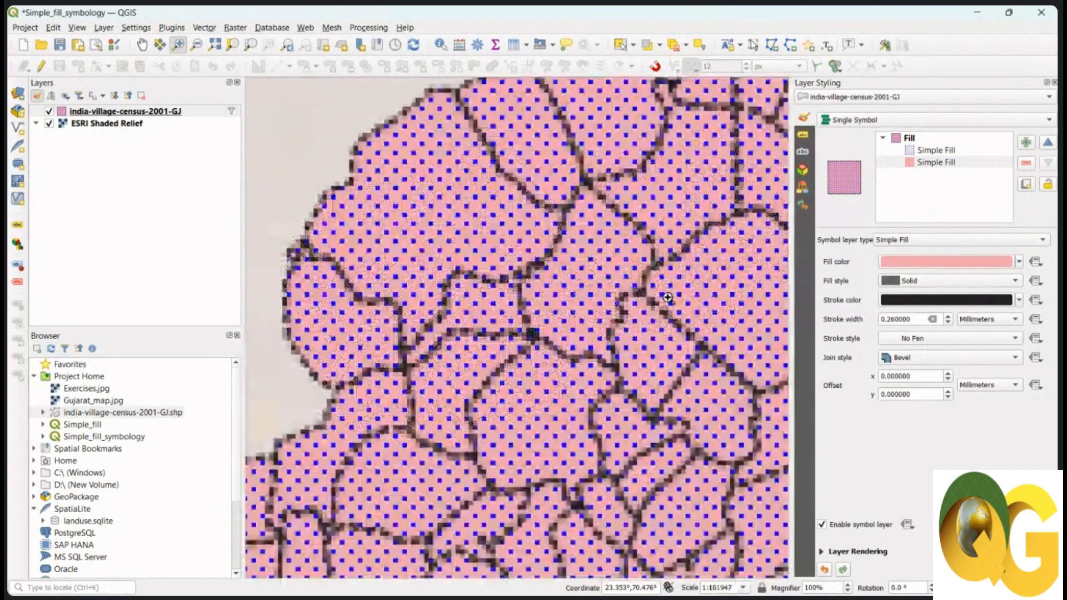
pyautogui.moveTo(562, 290); pyautogui.dragTo(652, 371)
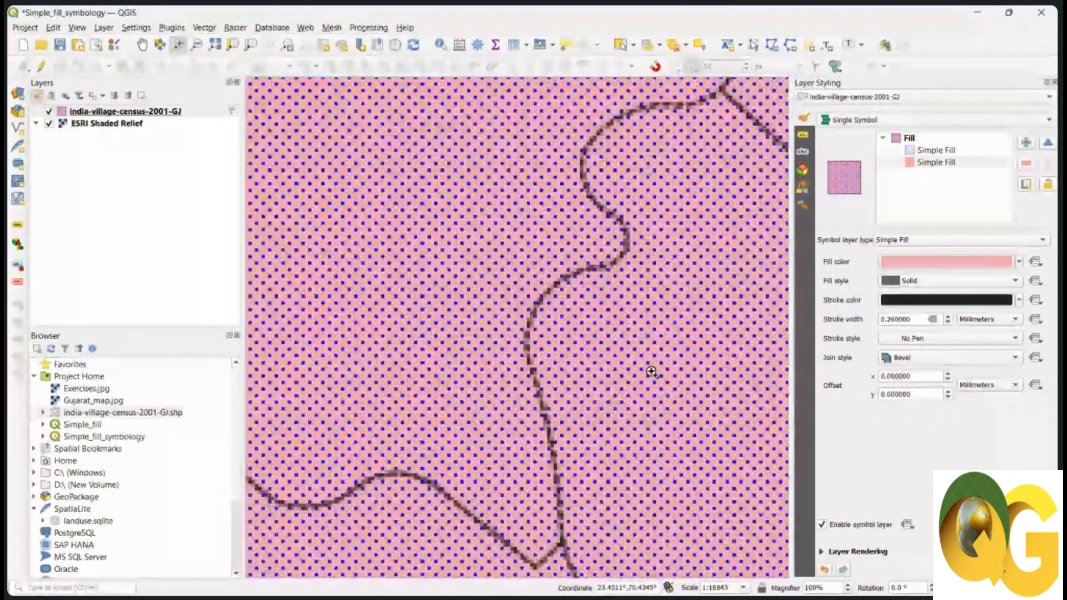
pyautogui.scroll(-3, 534, 252)
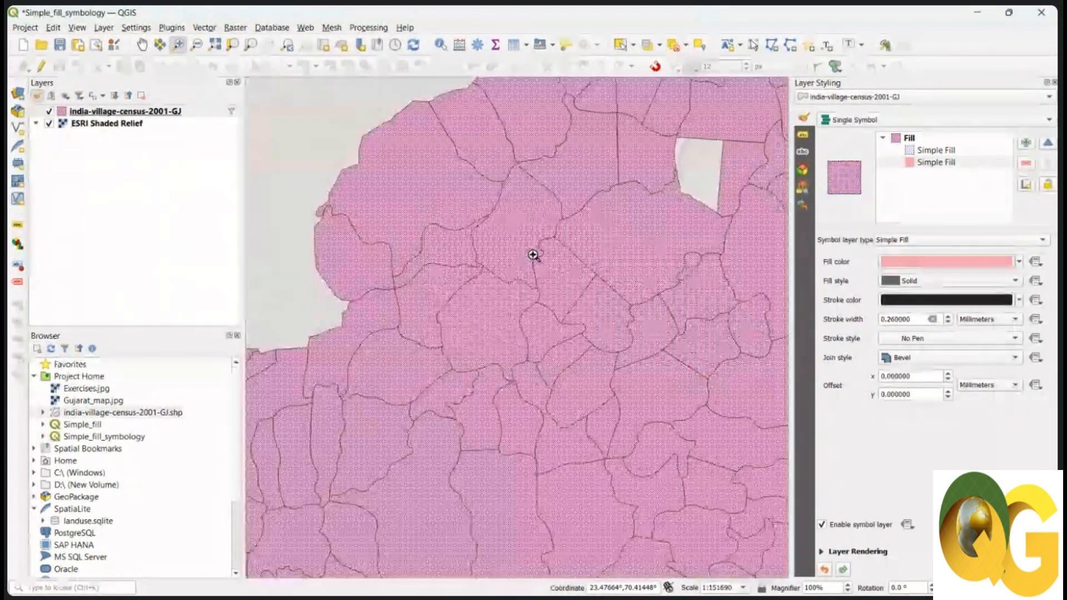
pyautogui.scroll(-3, 533, 254)
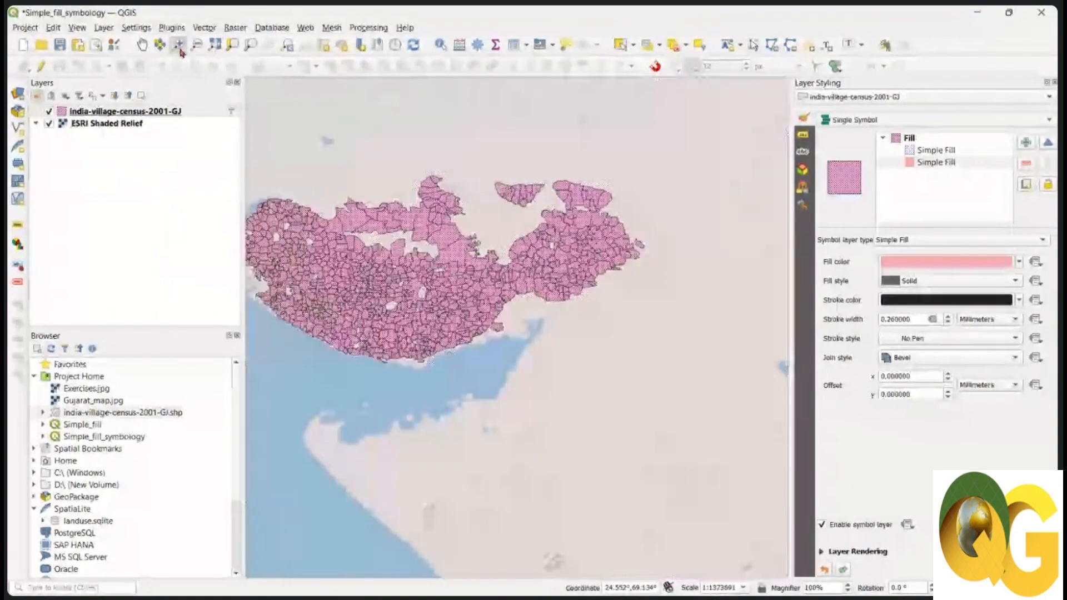
# Add another simple fill symbol layer between the Dense 6 fill and the pink fill of the village census layer
pyautogui.click(142, 45)
pyautogui.moveTo(399, 215); pyautogui.dragTo(451, 263)
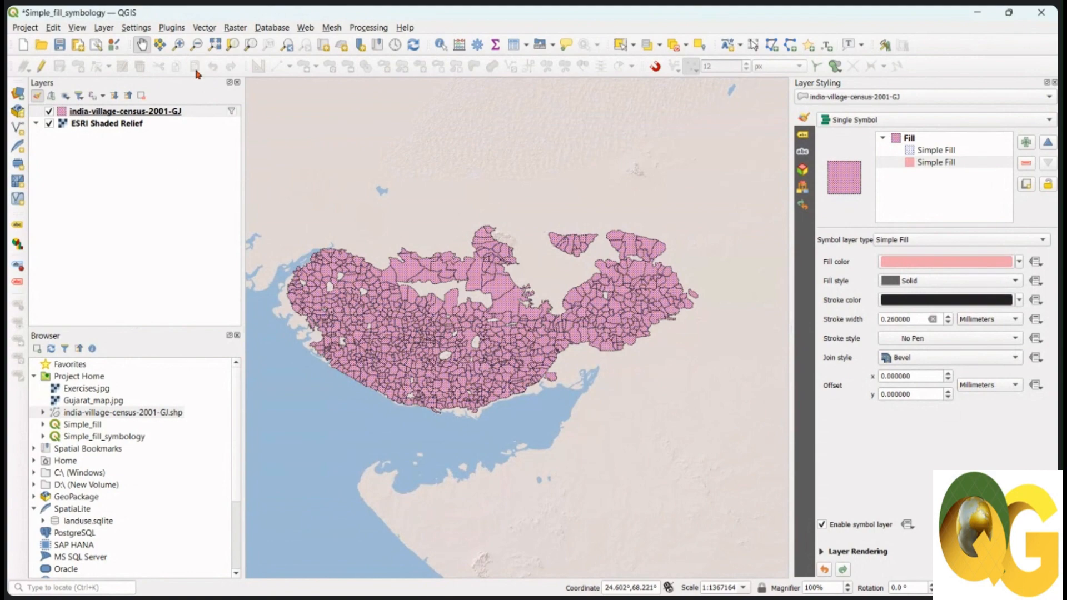
pyautogui.click(178, 44)
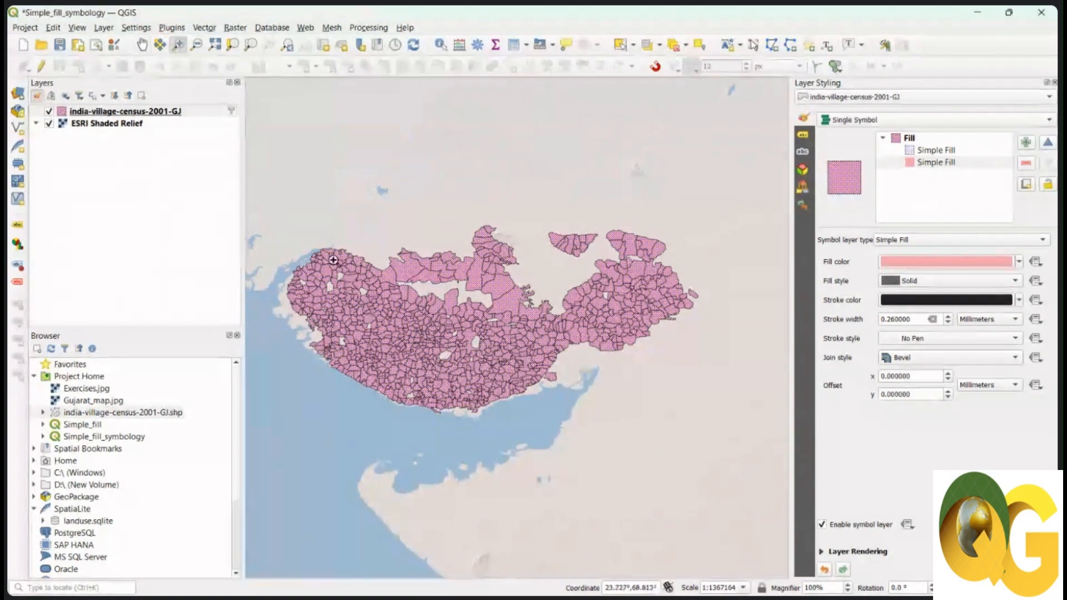
pyautogui.moveTo(287, 211); pyautogui.dragTo(714, 418)
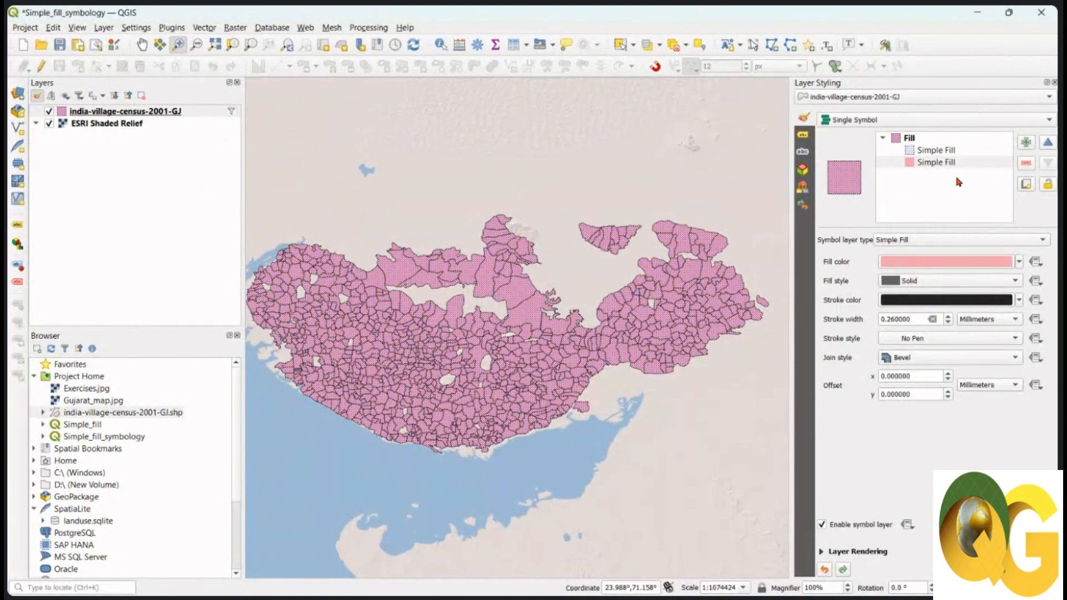
pyautogui.click(1028, 149)
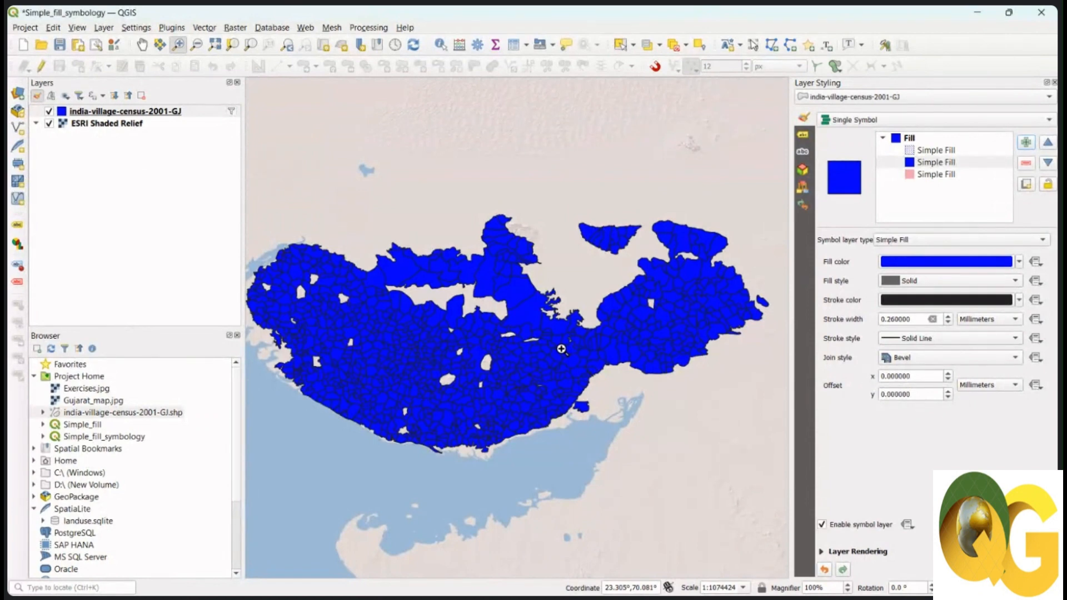
# Try a horizontal offset of 2.4 mm on the new blue simple fill and reset the offset to 0
pyautogui.click(948, 374)
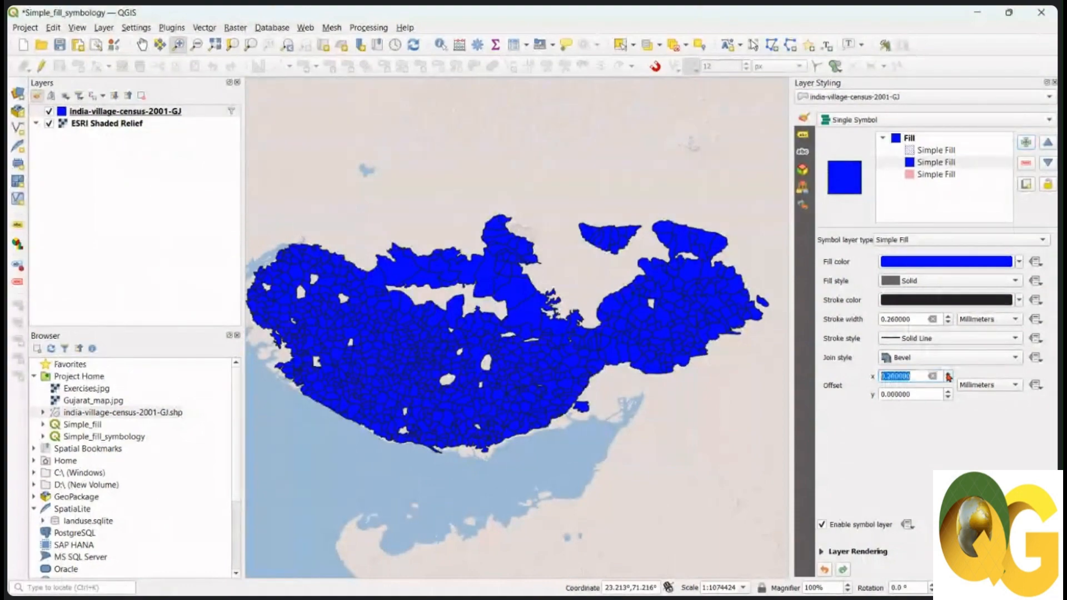
pyautogui.click(948, 376)
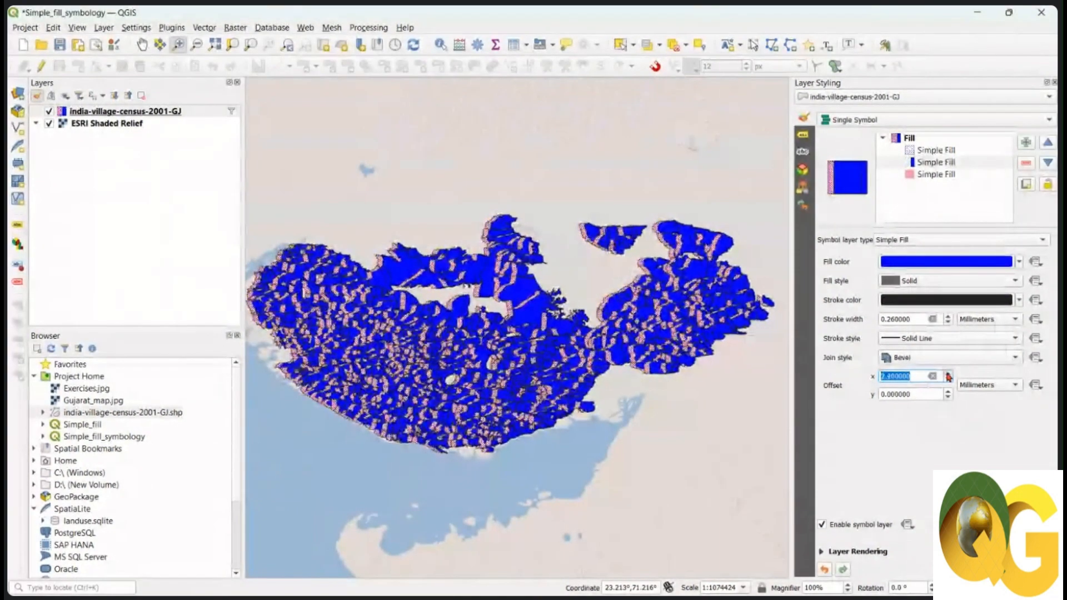
pyautogui.click(948, 376)
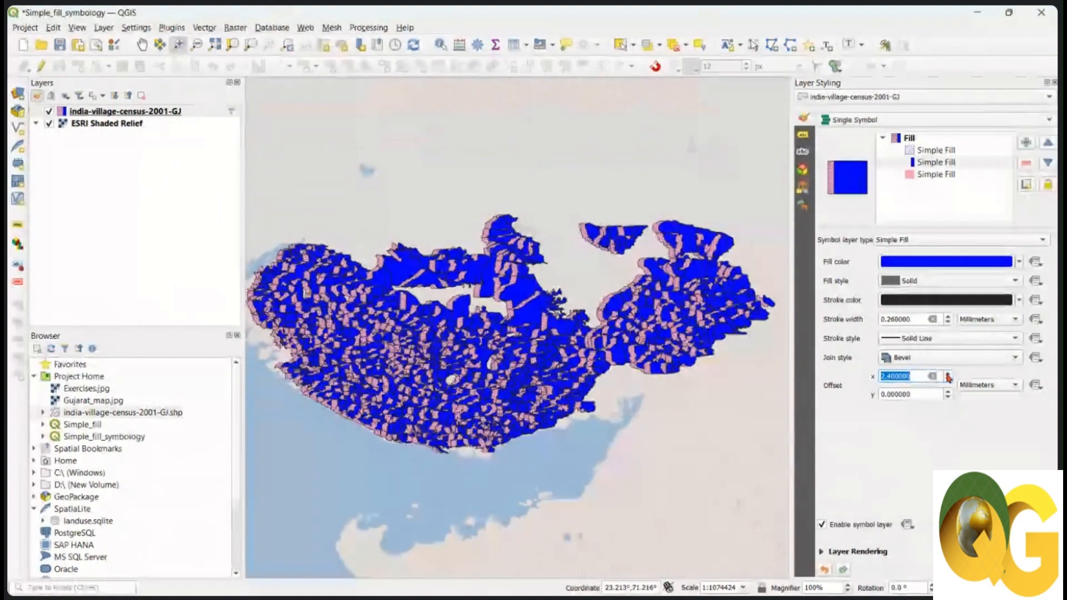
pyautogui.click(932, 377)
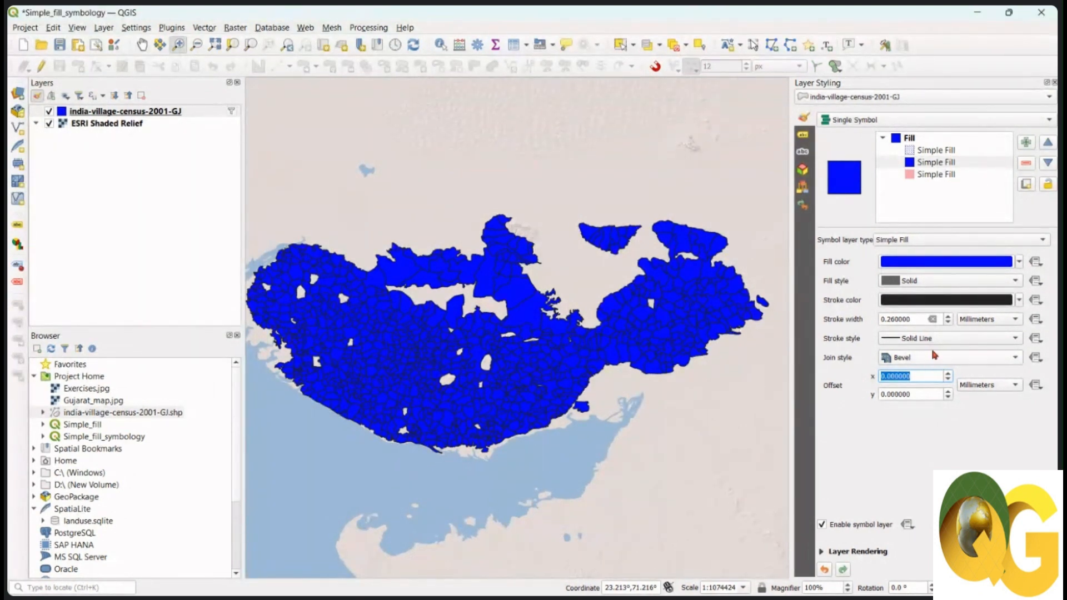
# Give the middle blue simple fill the FDiagonal fill style and a Dot Line stroke style
pyautogui.click(963, 164)
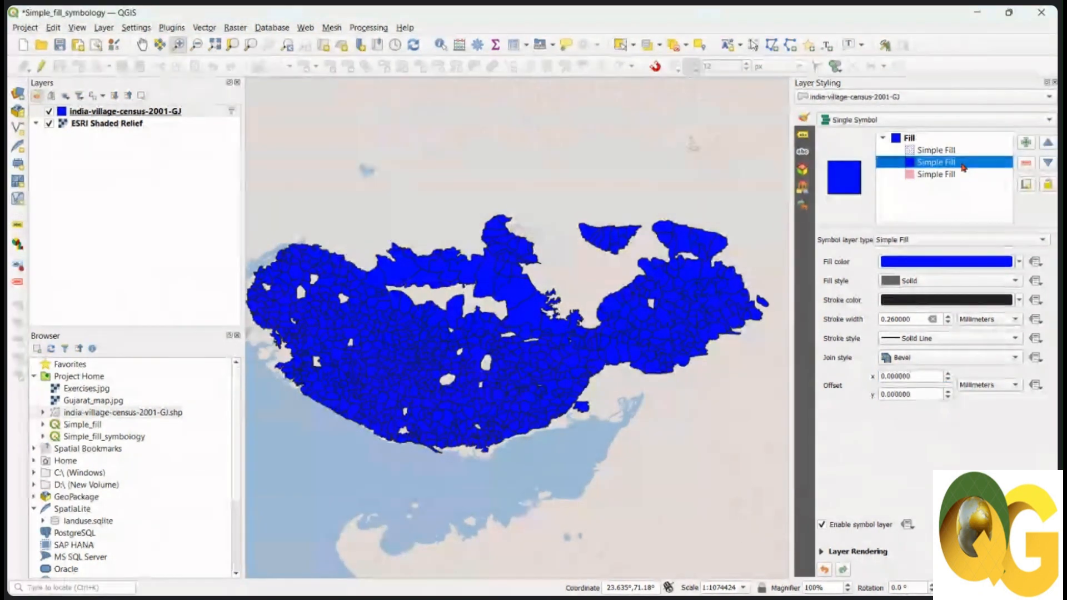
pyautogui.click(946, 282)
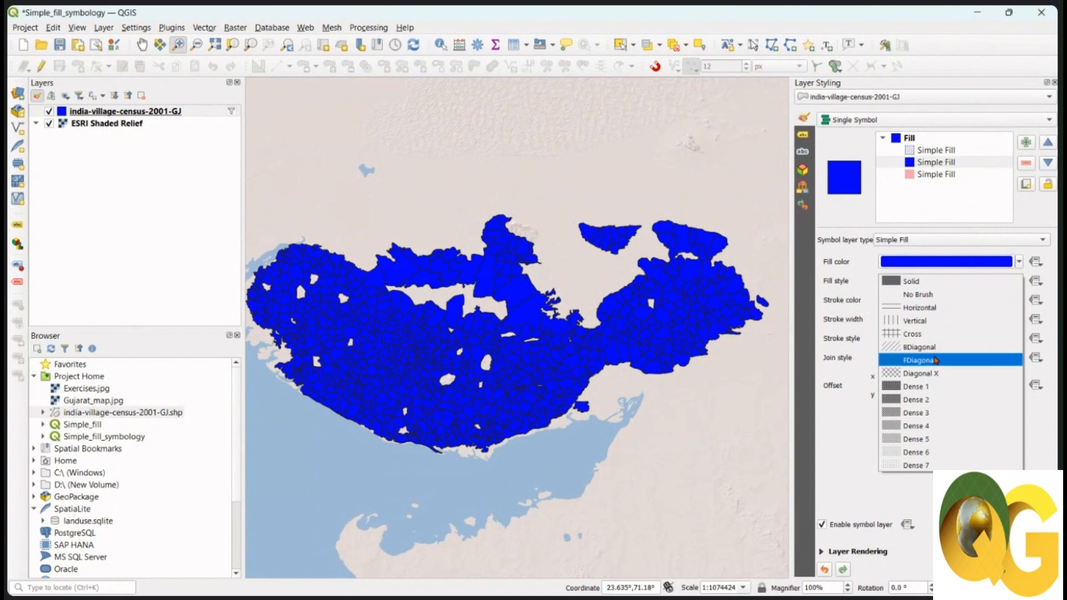
pyautogui.click(937, 360)
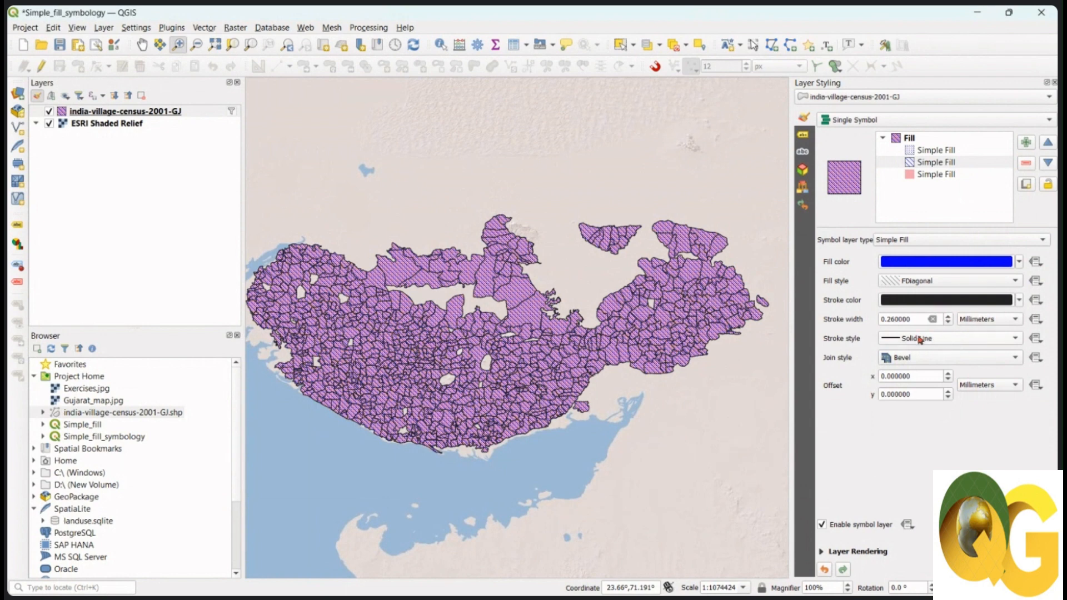
pyautogui.click(945, 342)
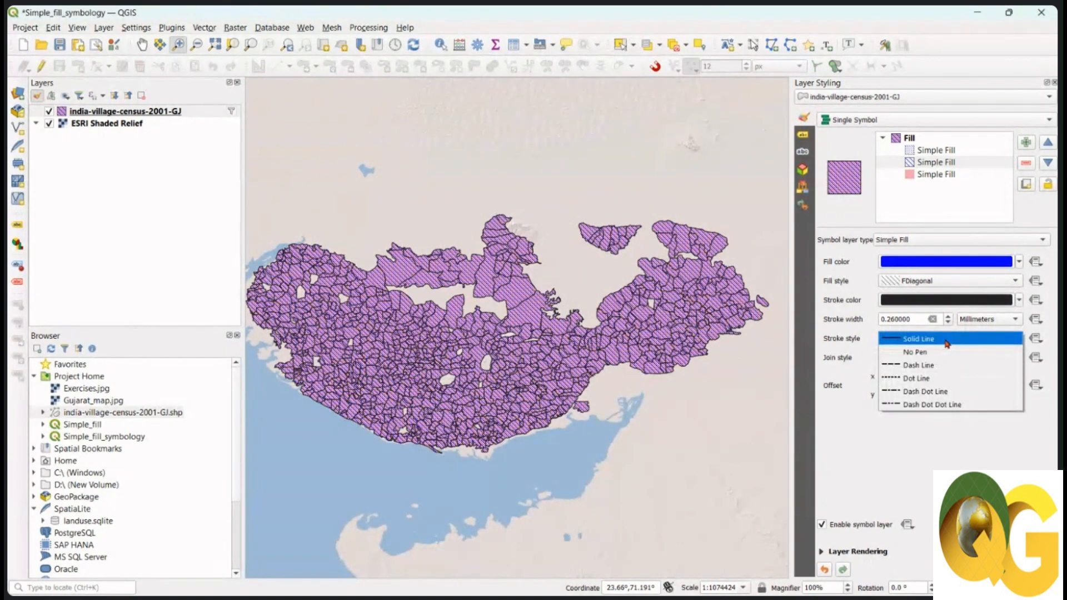
pyautogui.click(938, 380)
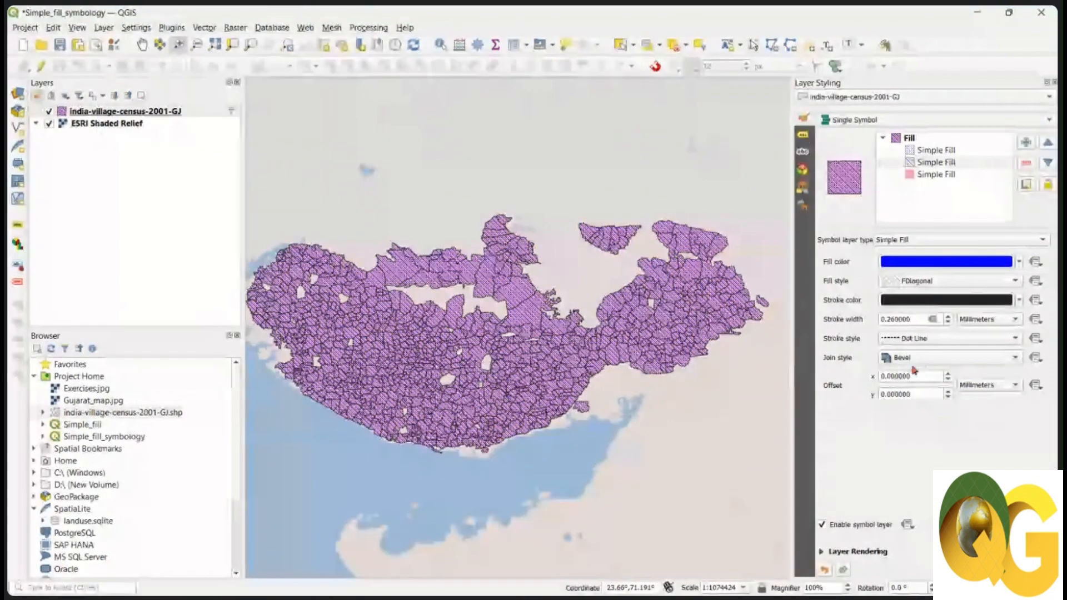
# Move the FDiagonal simple fill above the Dense 6 fill and inspect the village hatching close up
pyautogui.click(947, 162)
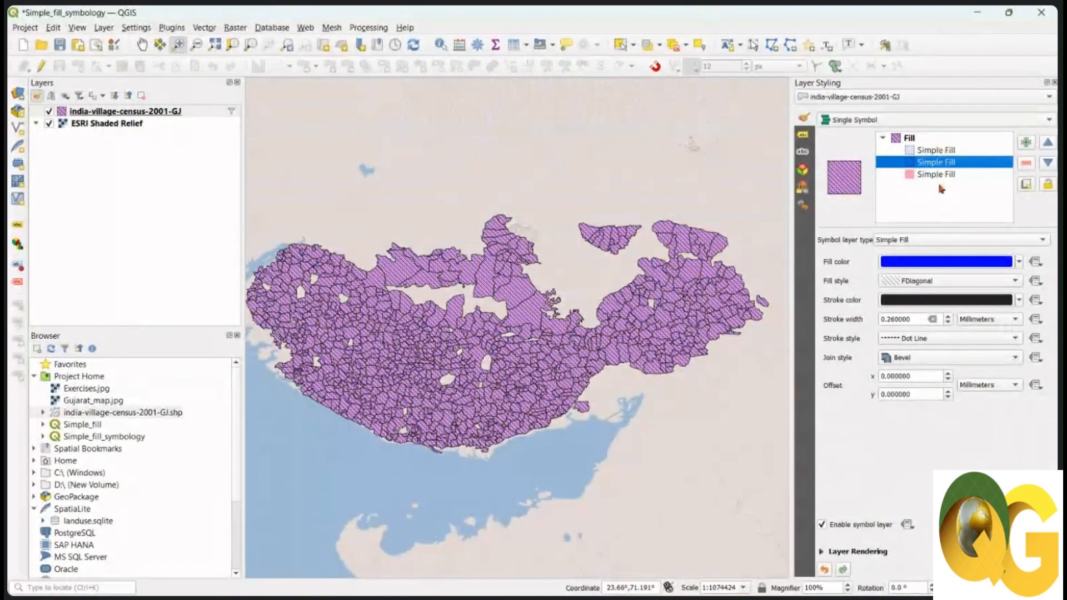
pyautogui.click(1049, 145)
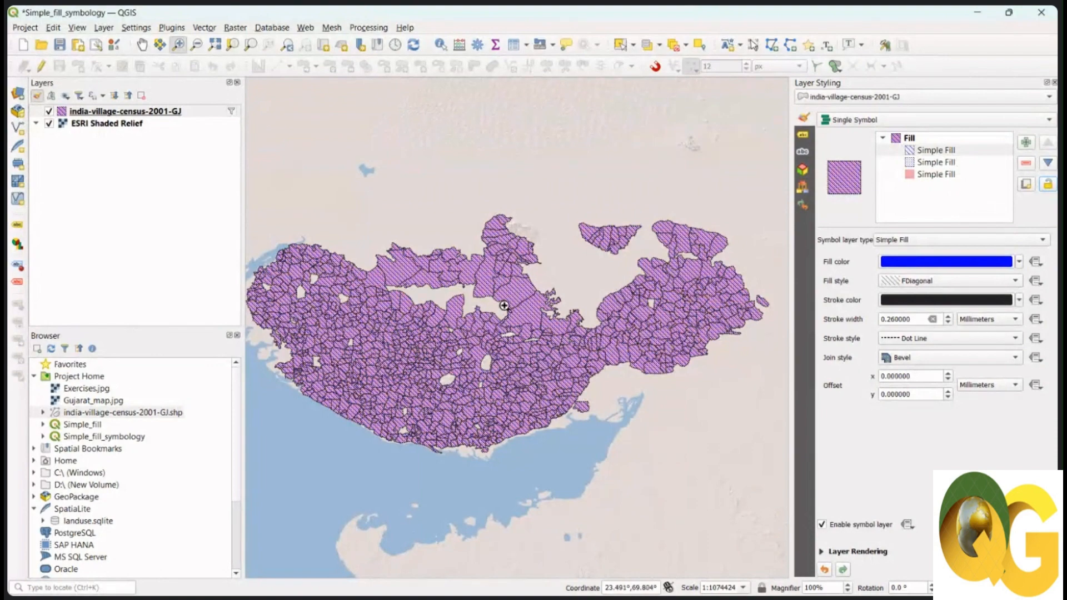
pyautogui.moveTo(481, 245); pyautogui.dragTo(587, 372)
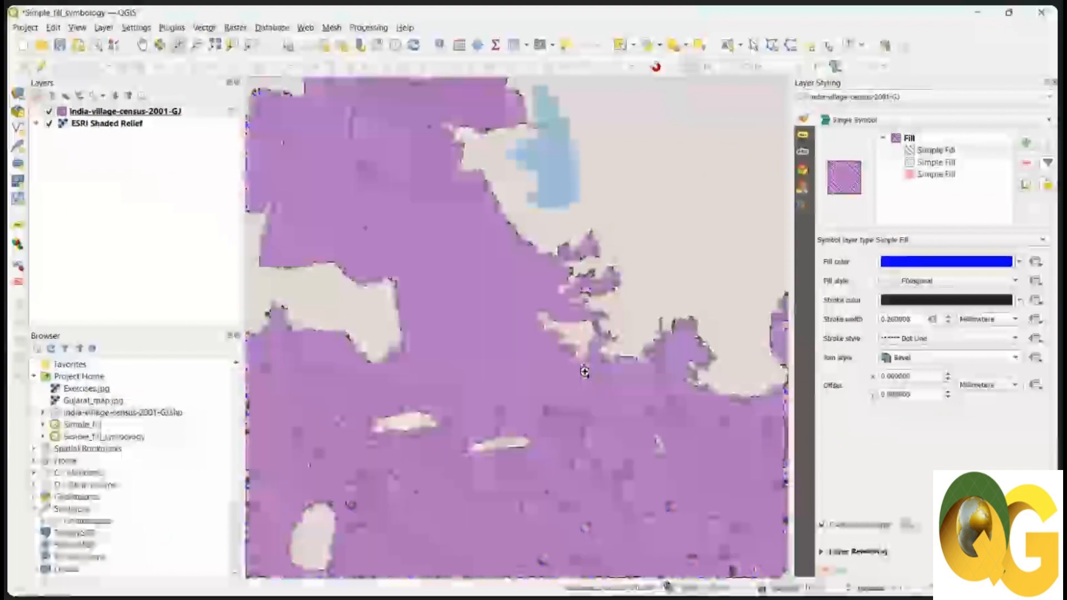
pyautogui.scroll(-2, 509, 297)
pyautogui.scroll(1, 508, 298)
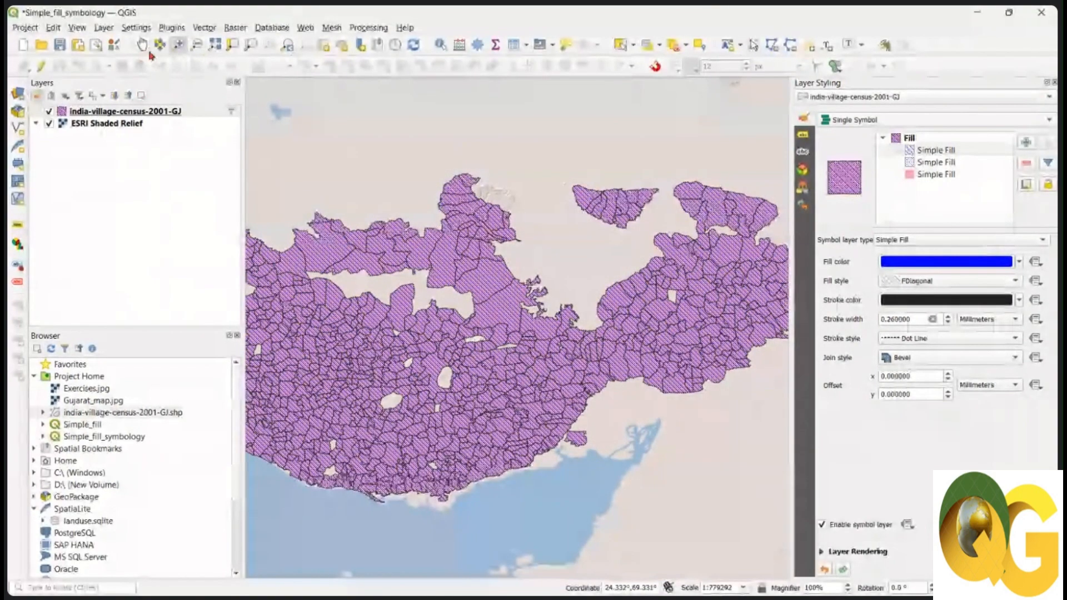
pyautogui.click(251, 45)
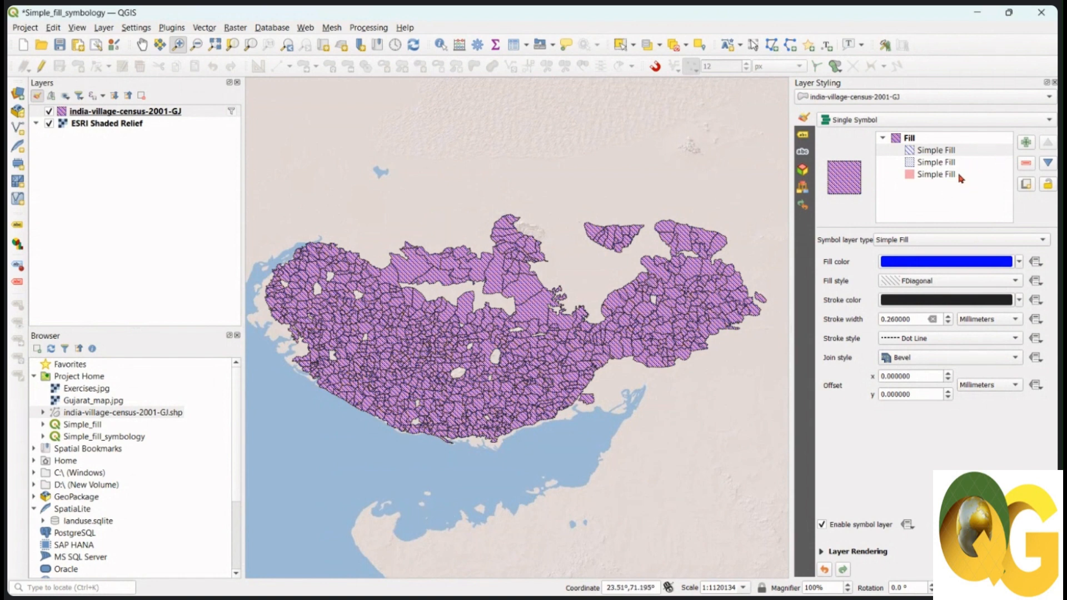
# Add a new symbol layer above the FDiagonal fill and change its type to Centroid Fill
pyautogui.click(1026, 143)
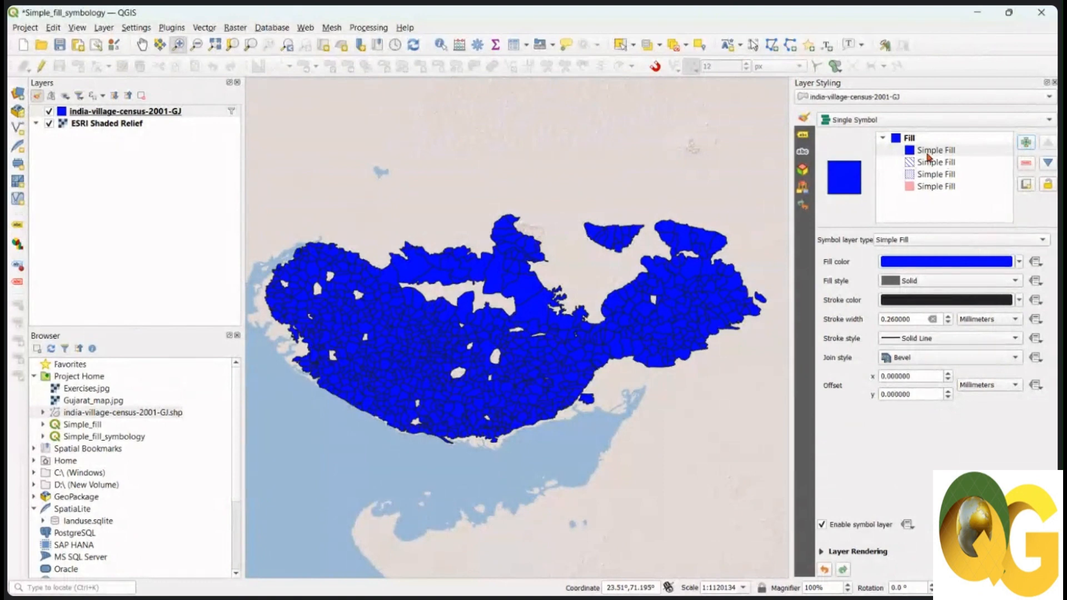
pyautogui.click(931, 240)
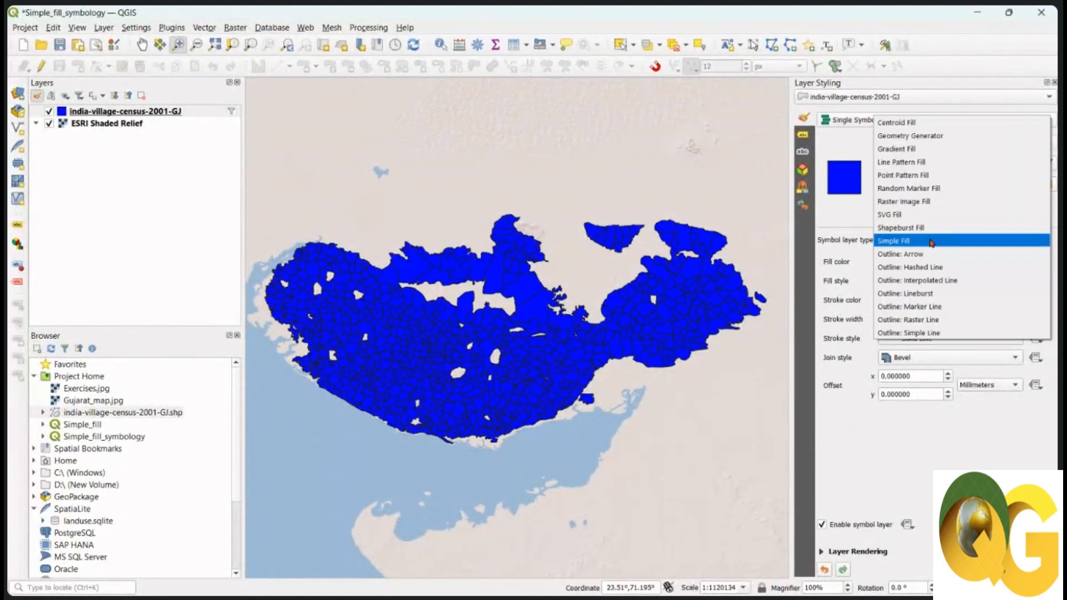
pyautogui.click(926, 123)
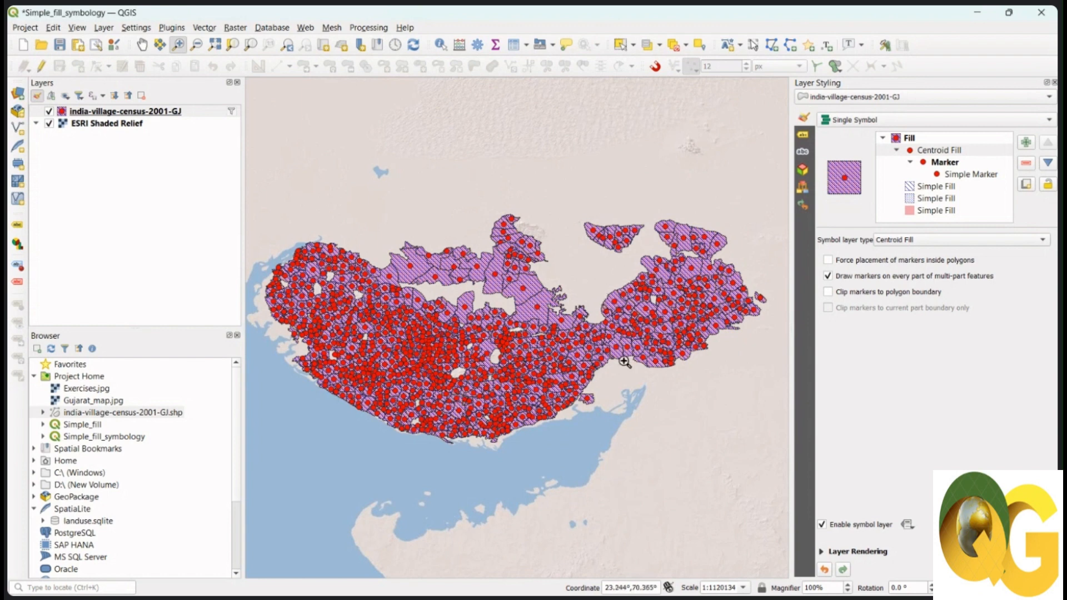
# Make the centroid fill force markers inside polygons, clip them to the polygon boundary and clip them to the current part boundary only
pyautogui.click(964, 175)
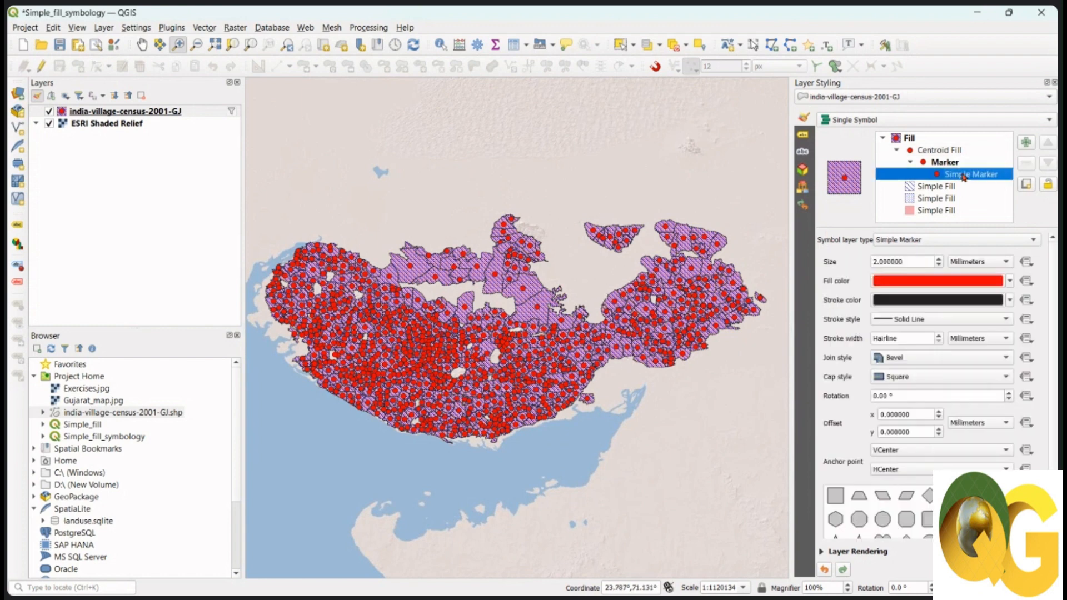
pyautogui.click(938, 150)
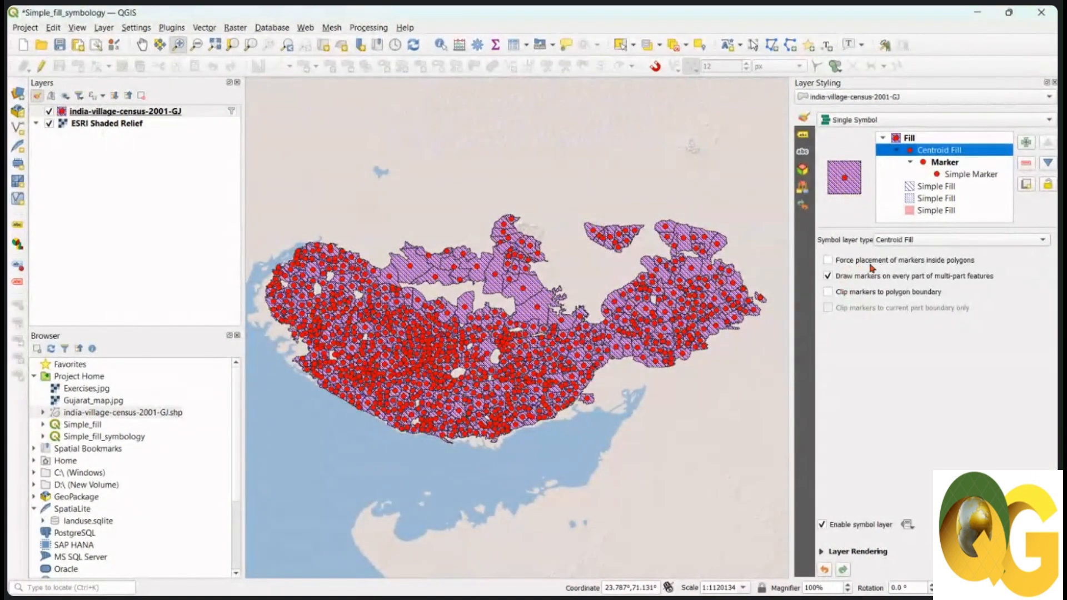
pyautogui.click(828, 260)
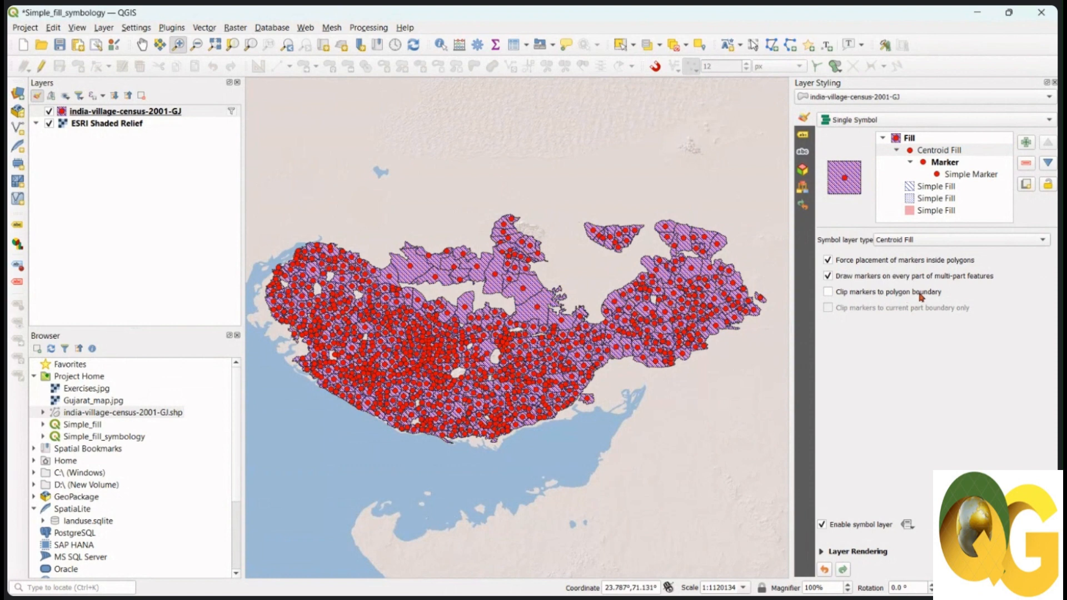
pyautogui.click(827, 293)
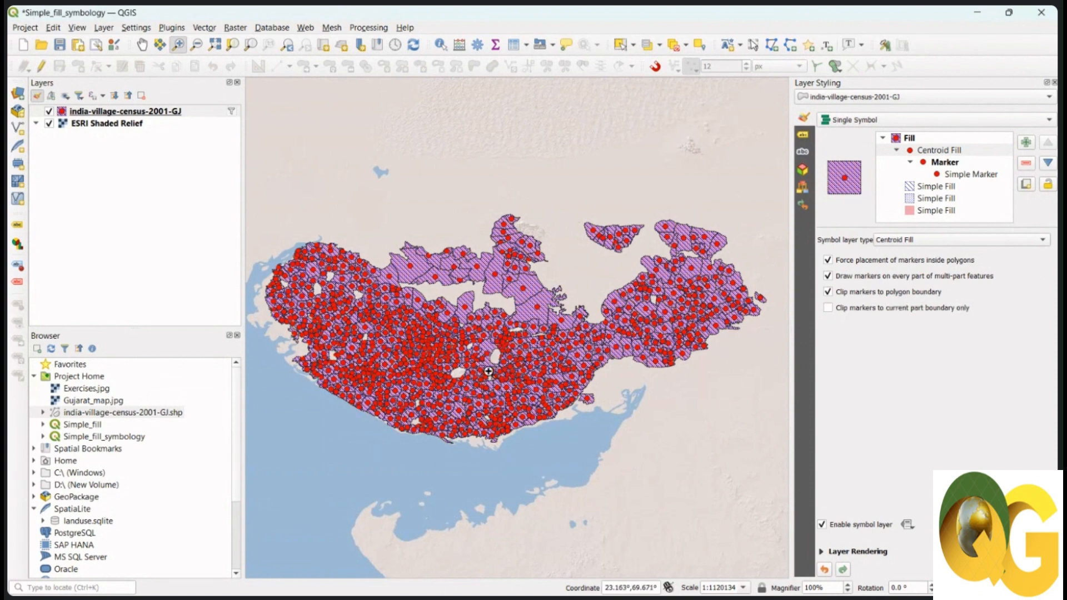
pyautogui.moveTo(470, 325); pyautogui.dragTo(529, 388)
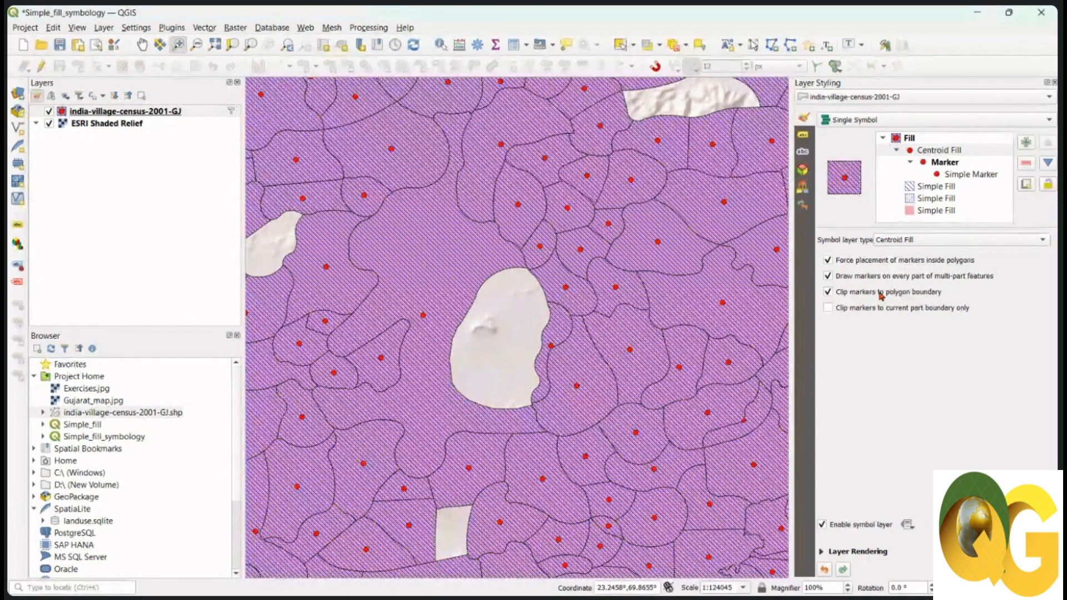
pyautogui.click(827, 309)
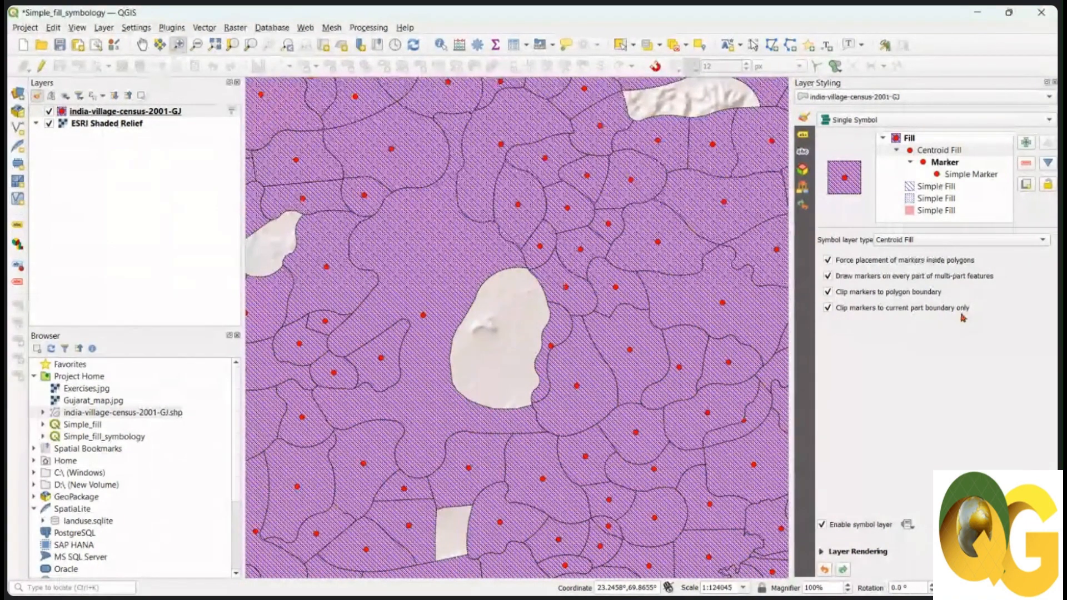
pyautogui.scroll(-2, 606, 259)
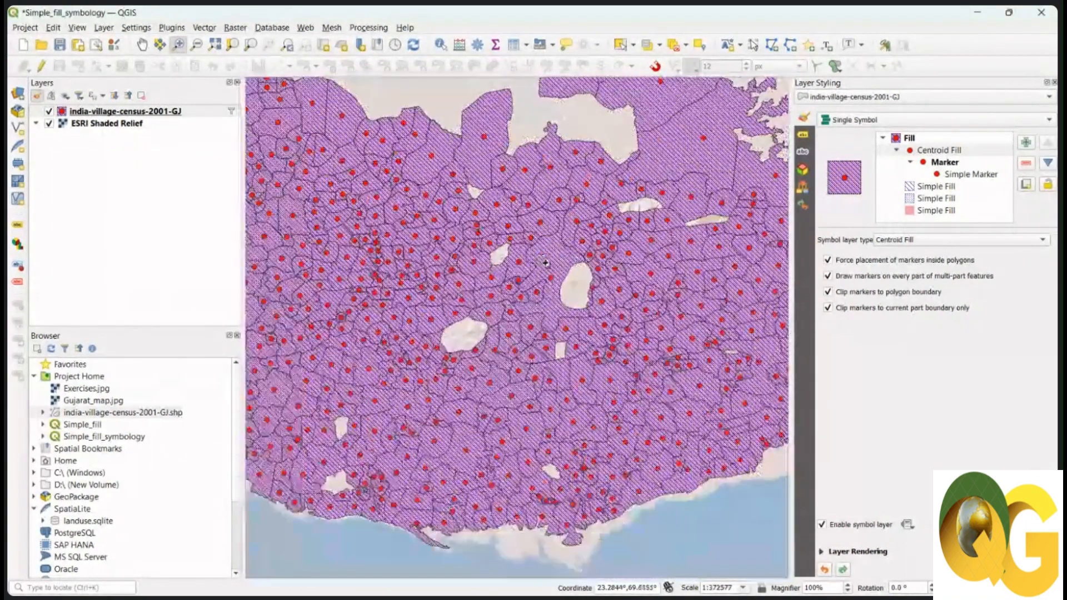
pyautogui.scroll(-2, 545, 263)
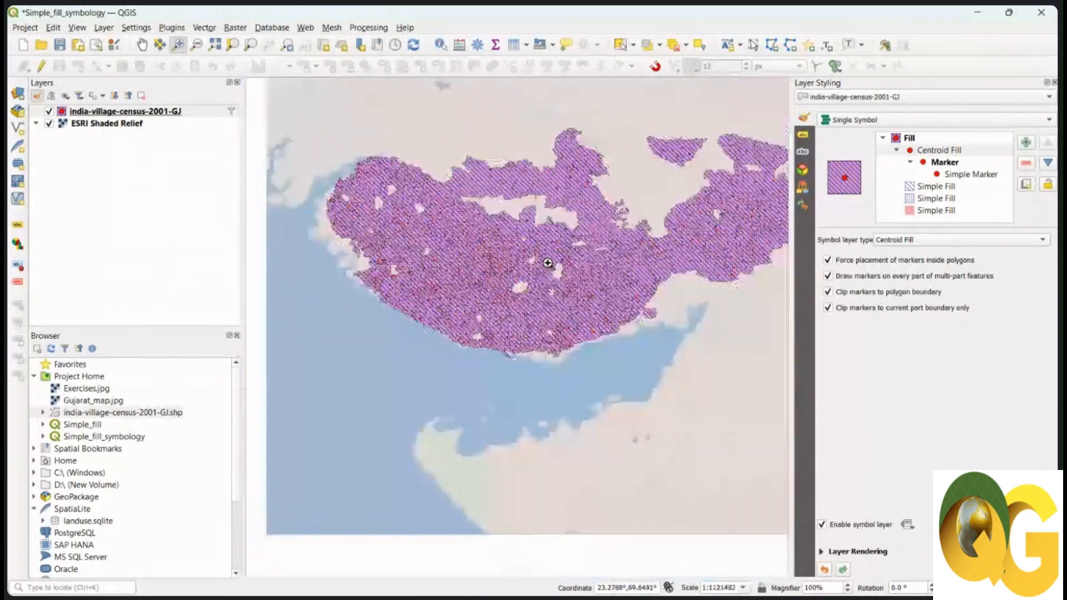
# Open the data-defined size assistant for the centroid's simple marker and set its source field to TOT_P
pyautogui.click(972, 175)
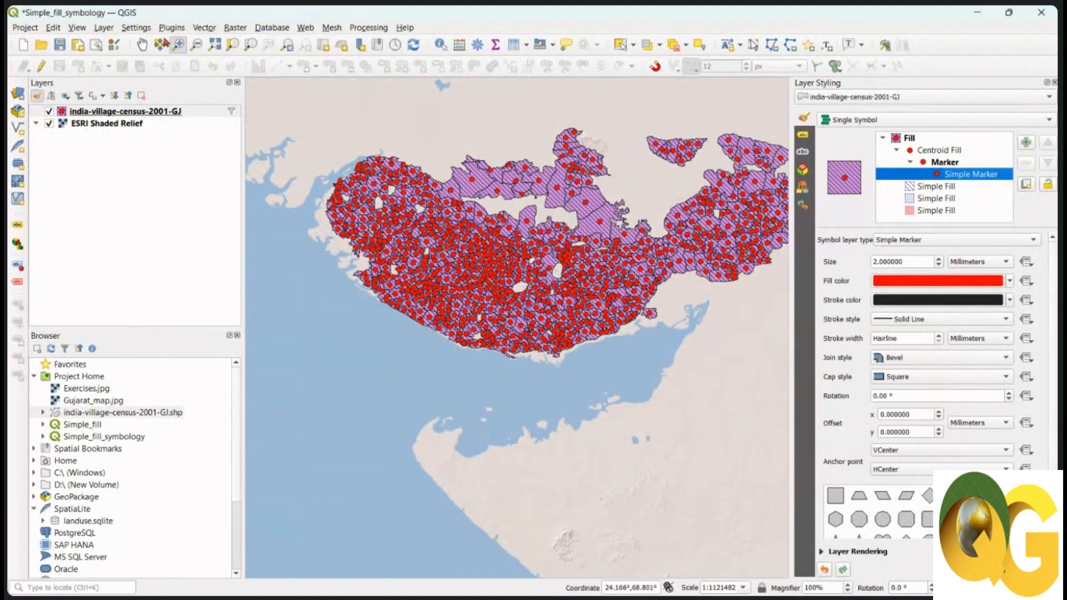
pyautogui.click(142, 44)
pyautogui.moveTo(517, 191); pyautogui.dragTo(461, 224)
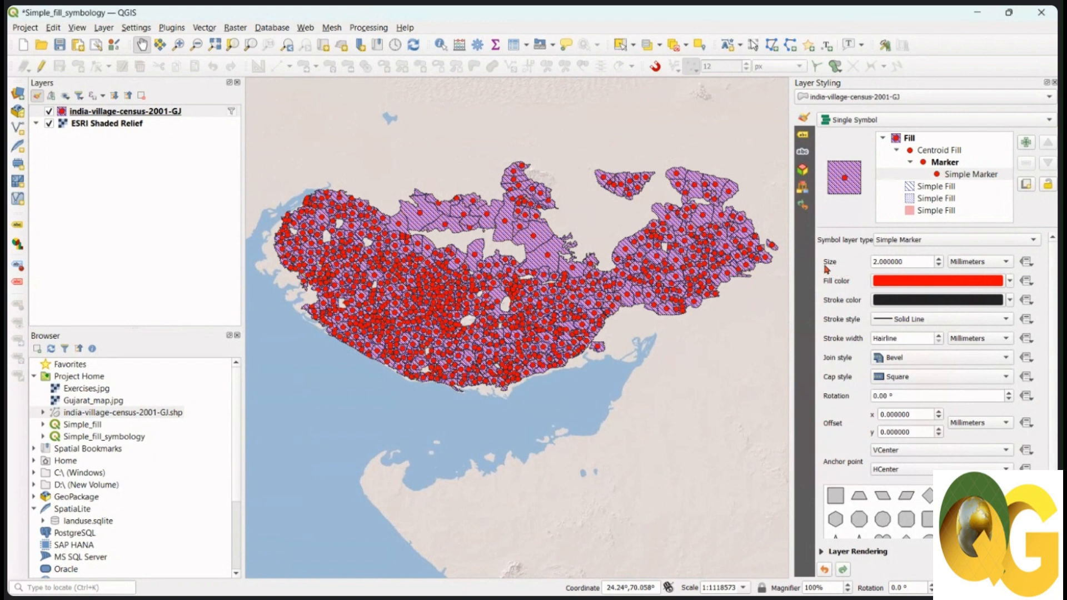
pyautogui.click(1028, 262)
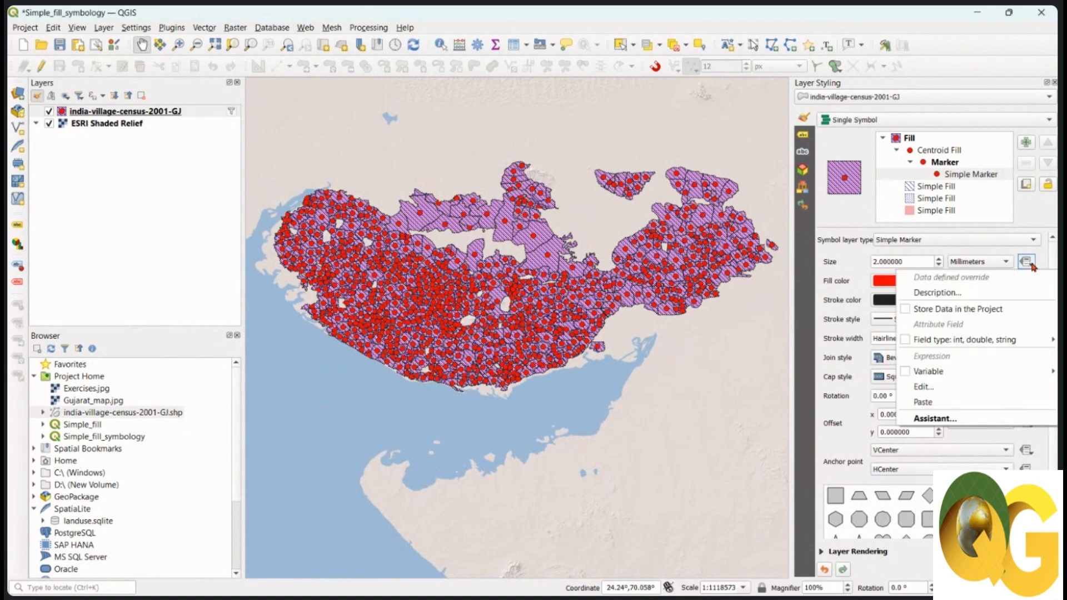
pyautogui.click(936, 420)
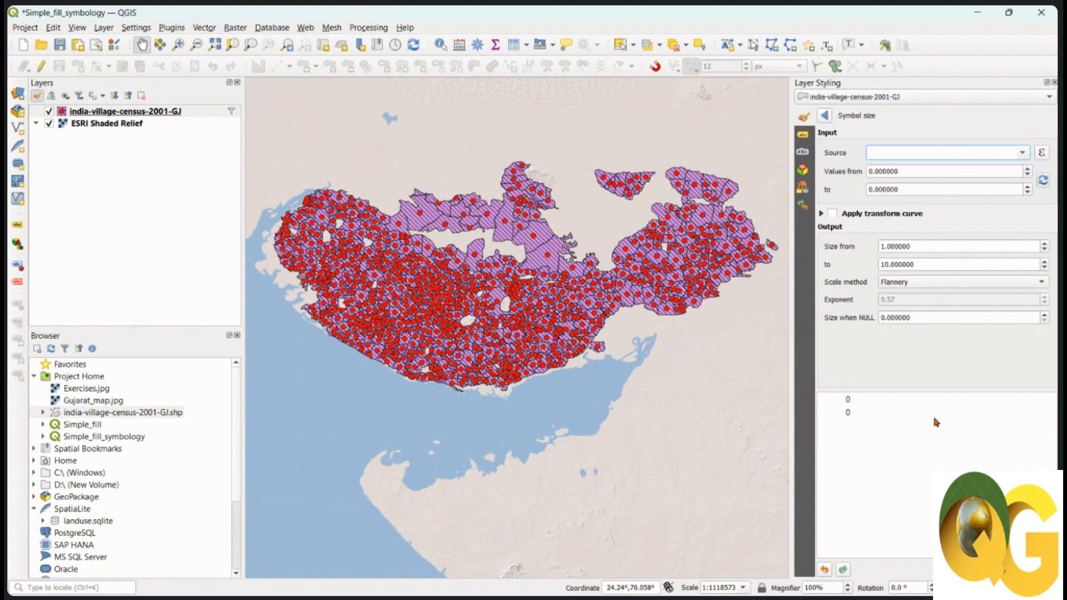
pyautogui.click(1022, 154)
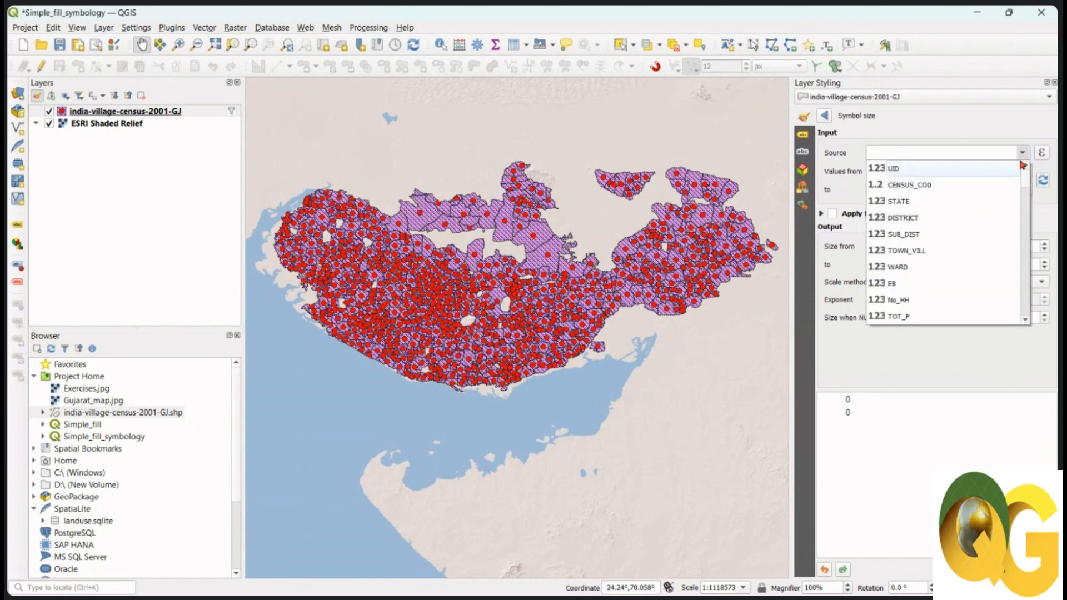
pyautogui.click(955, 318)
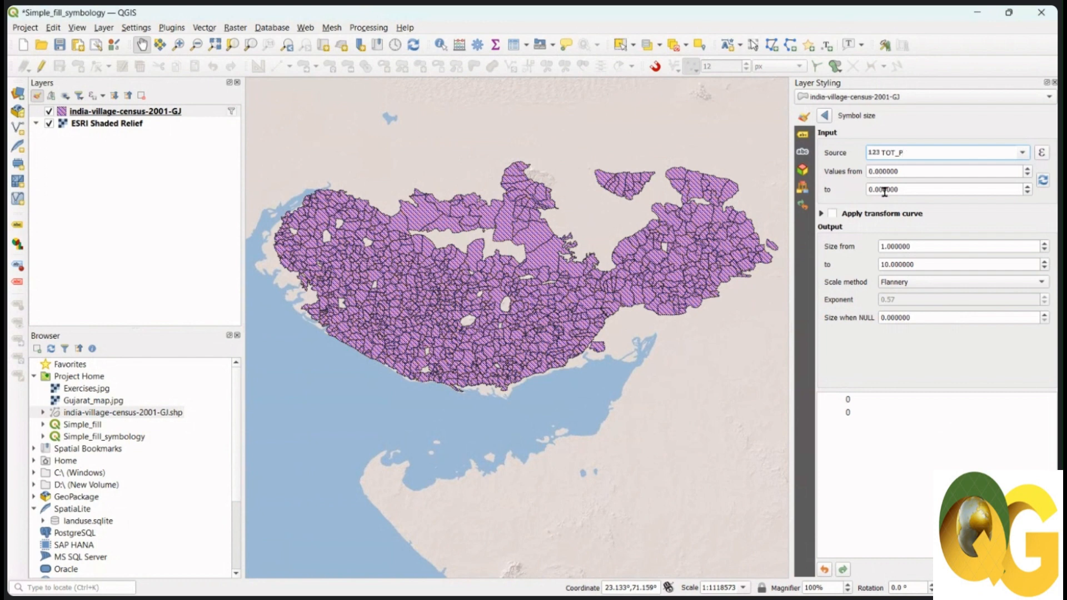
# Fetch the TOT_P value range from the layer and set the size assistant's input values from 1000 to 50000
pyautogui.click(1043, 181)
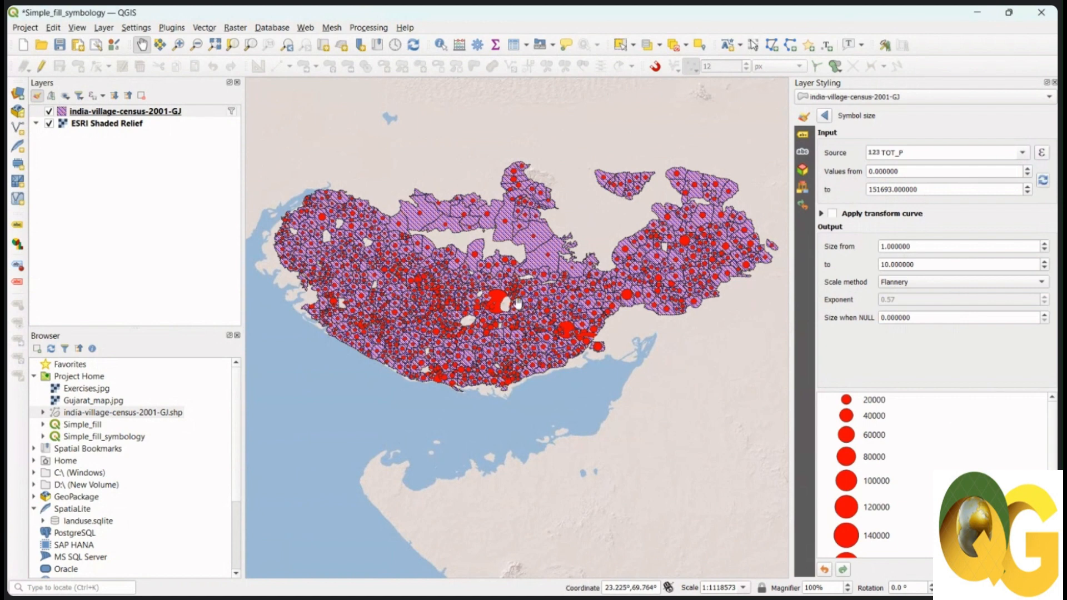
pyautogui.moveTo(696, 259); pyautogui.dragTo(692, 264)
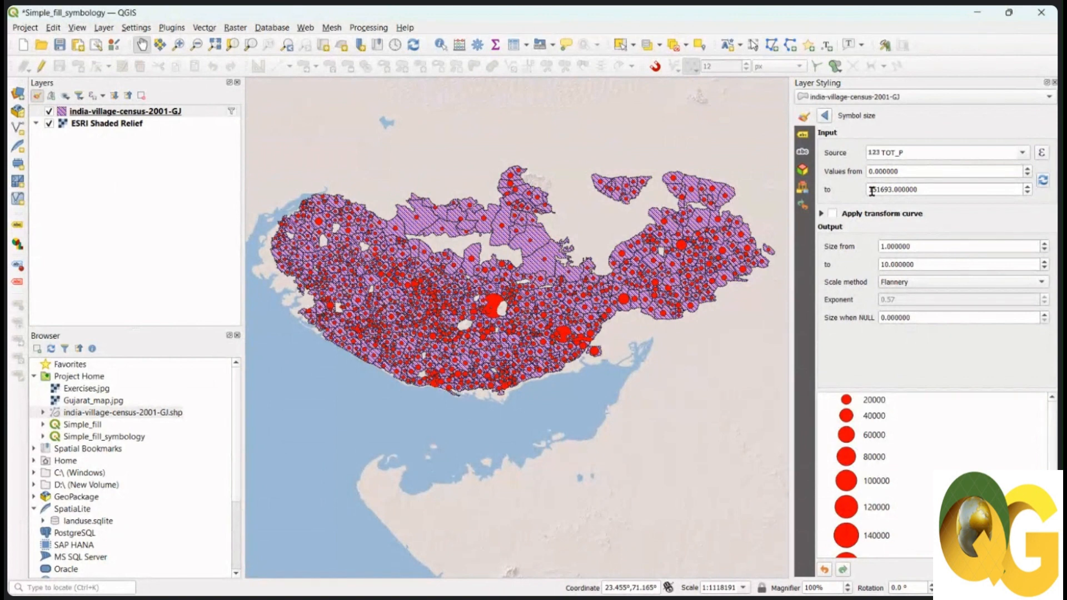
pyautogui.moveTo(932, 190); pyautogui.dragTo(854, 185)
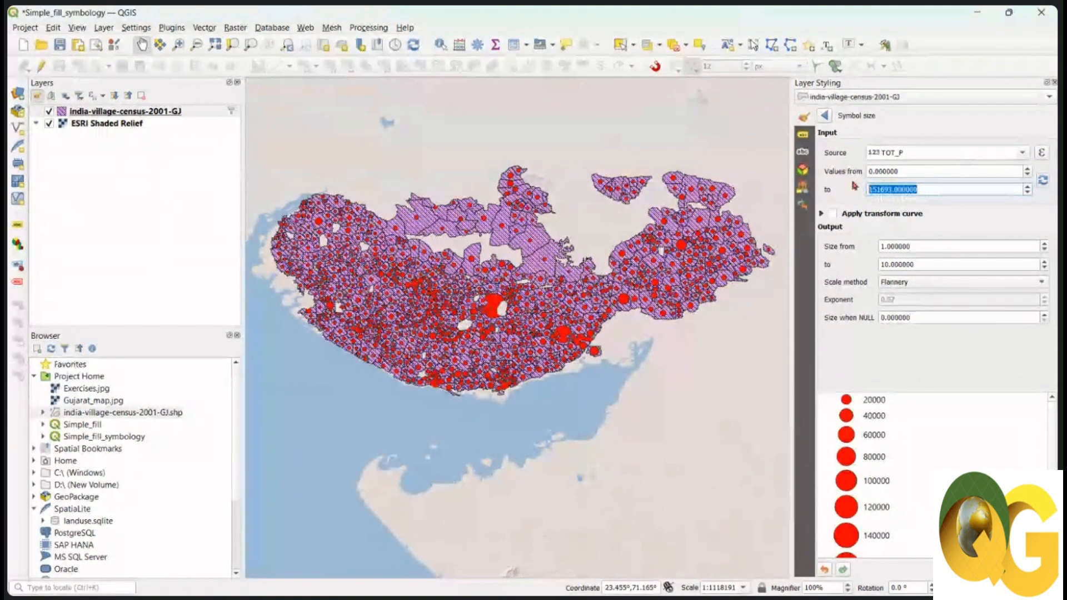
pyautogui.write('5')
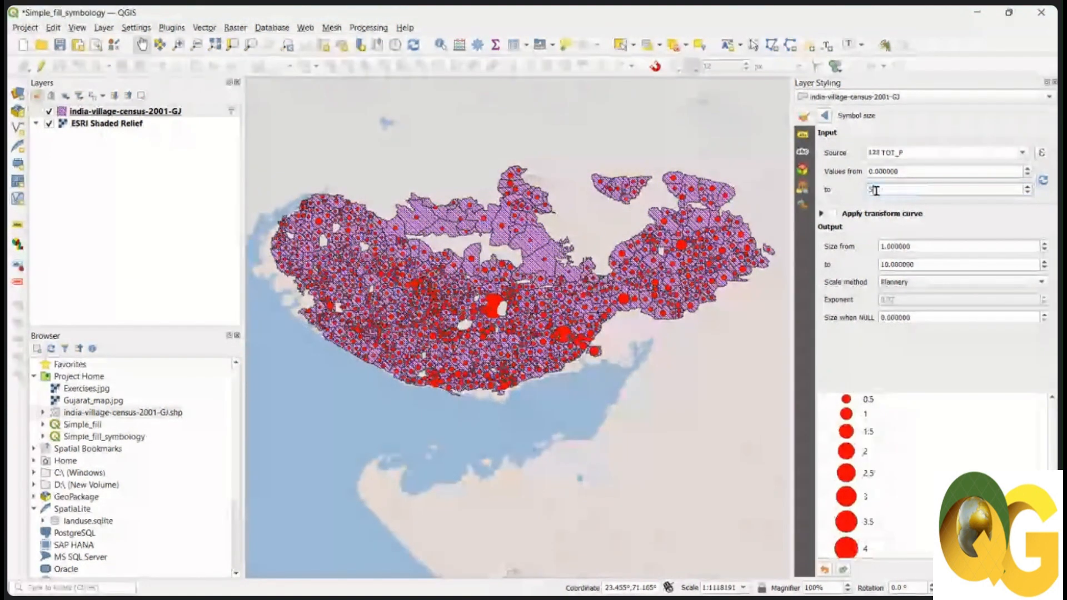
pyautogui.write('0000')
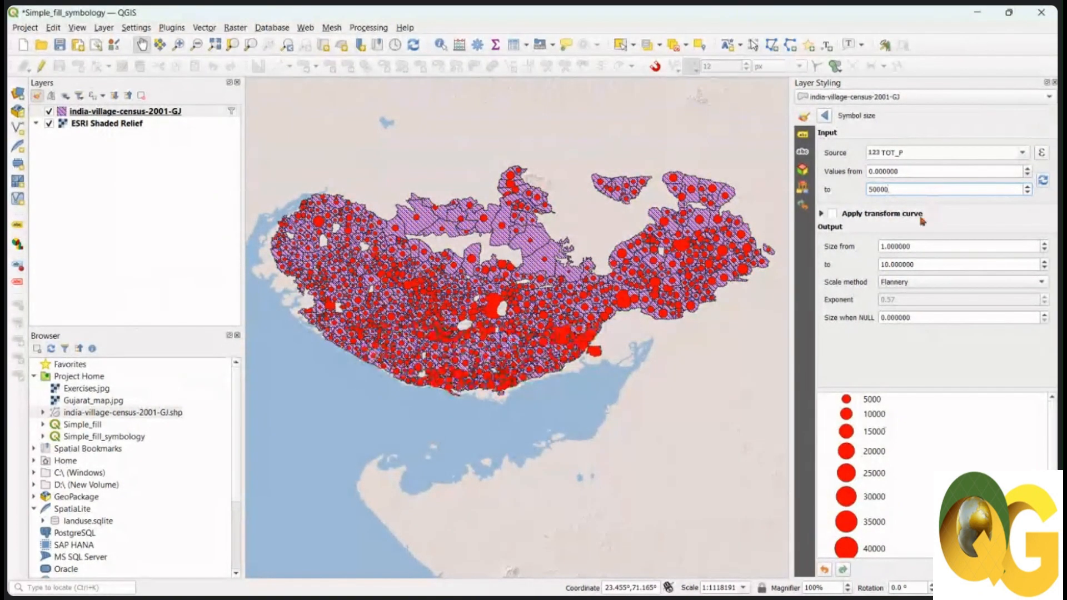
pyautogui.doubleClick(911, 172)
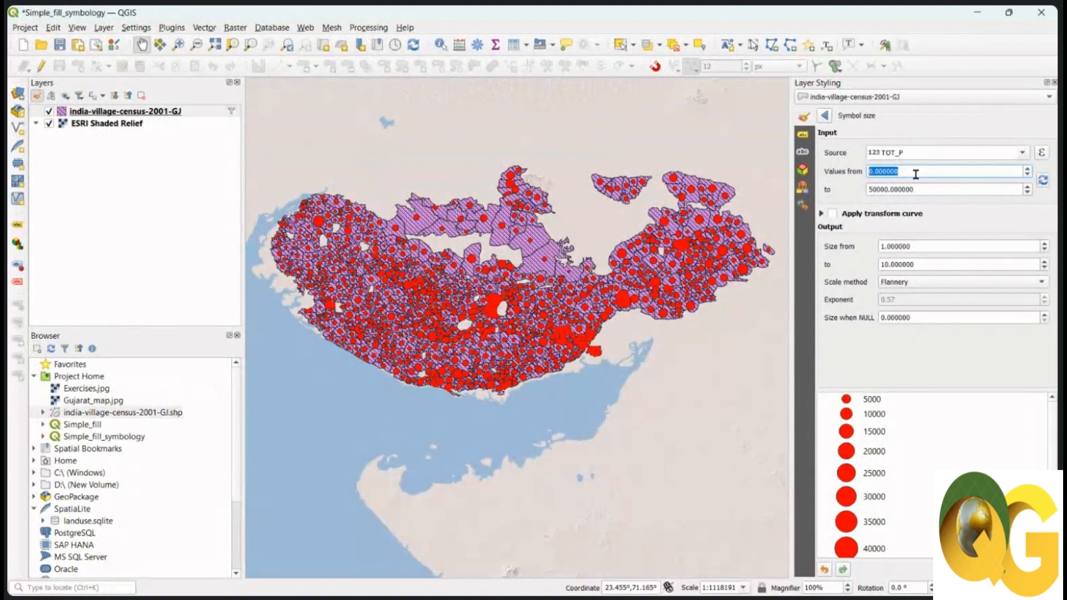
pyautogui.write('1000')
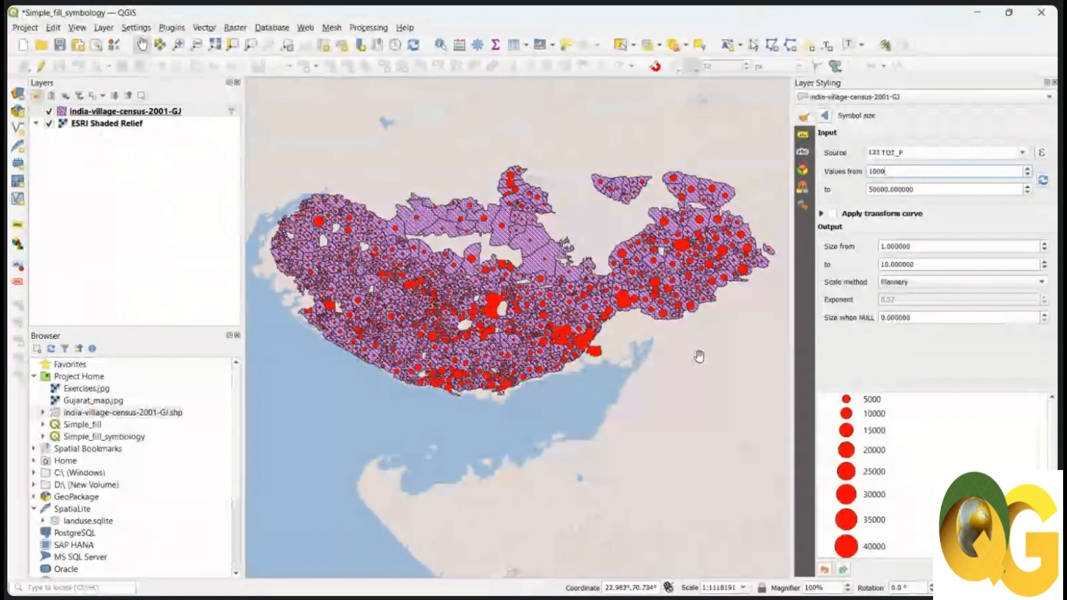
pyautogui.click(825, 115)
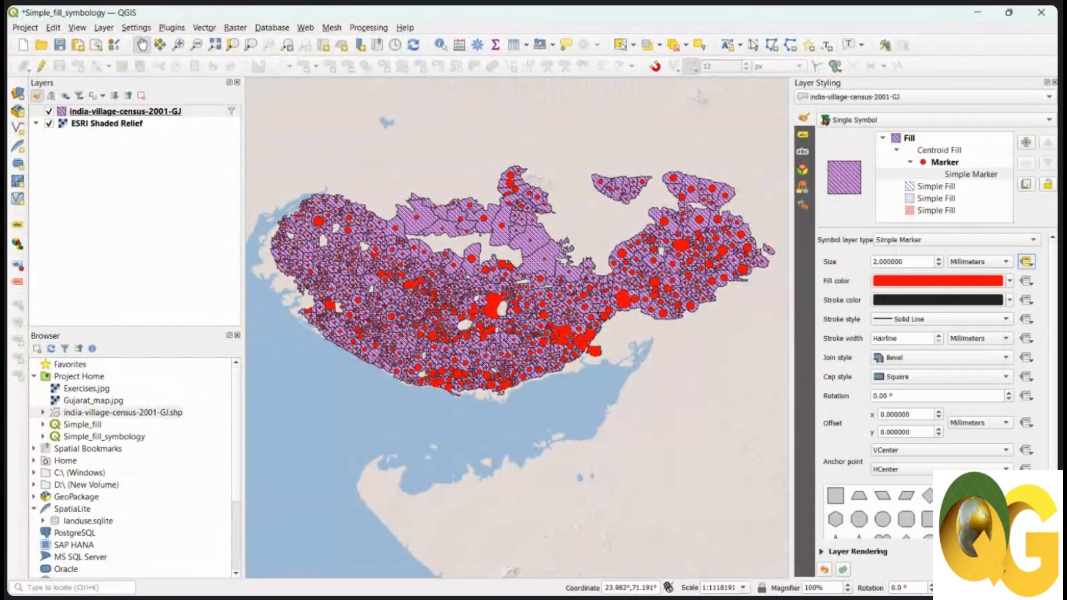
# Change the centroid simple marker's fill color to pale yellow and inspect the markers on the map
pyautogui.click(1011, 282)
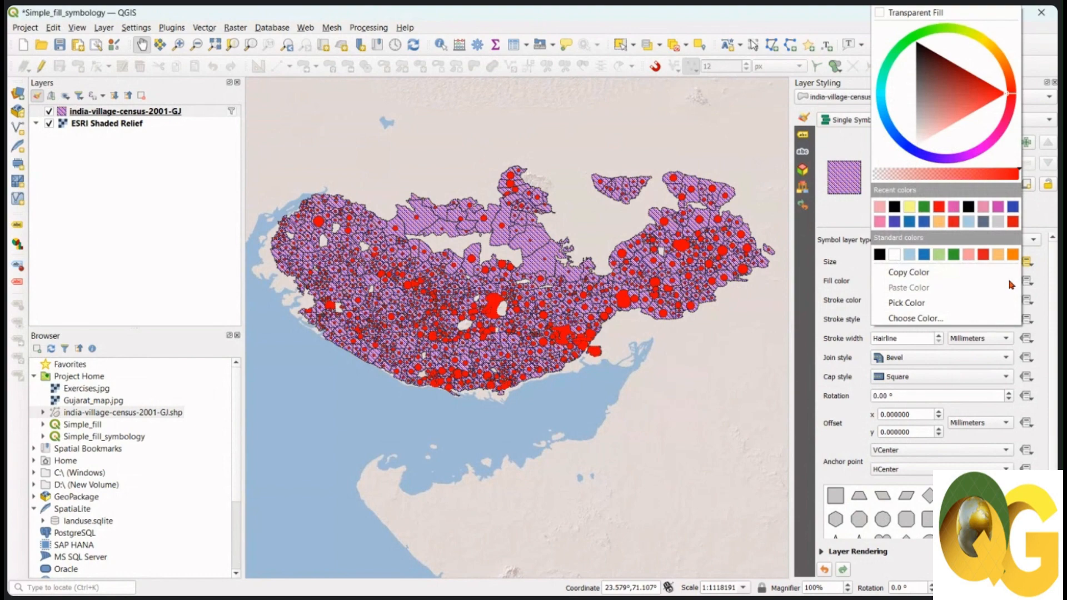
pyautogui.click(910, 207)
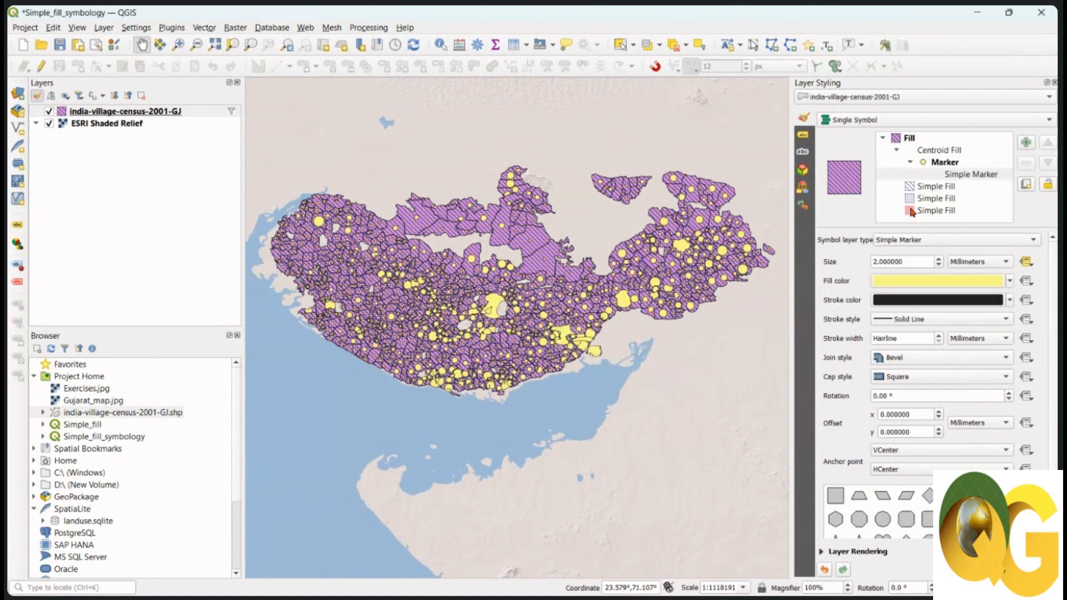
pyautogui.moveTo(674, 271); pyautogui.dragTo(675, 287)
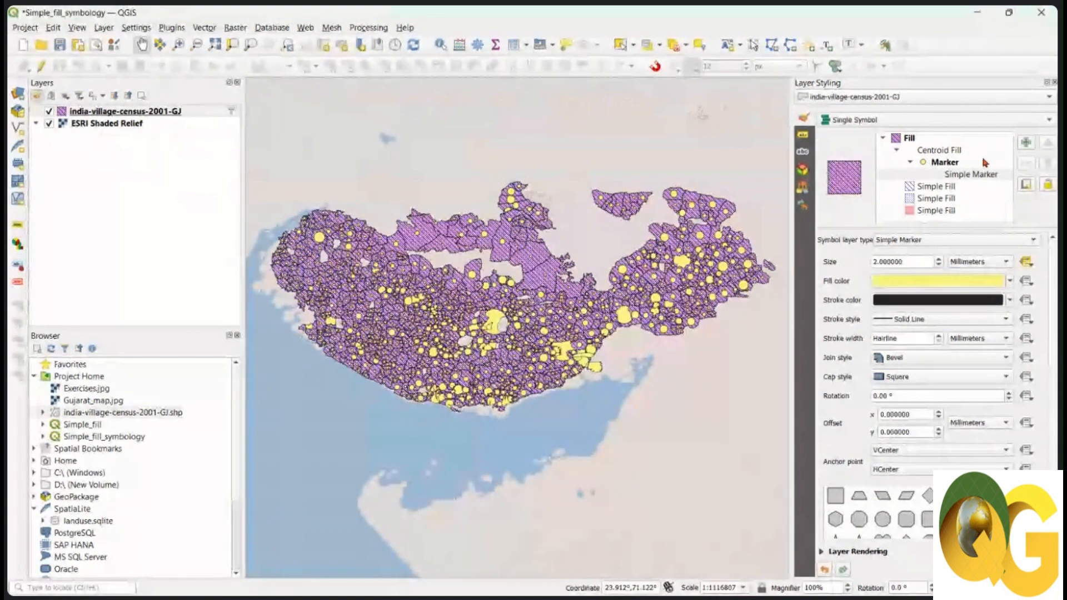
pyautogui.moveTo(608, 324); pyautogui.dragTo(607, 336)
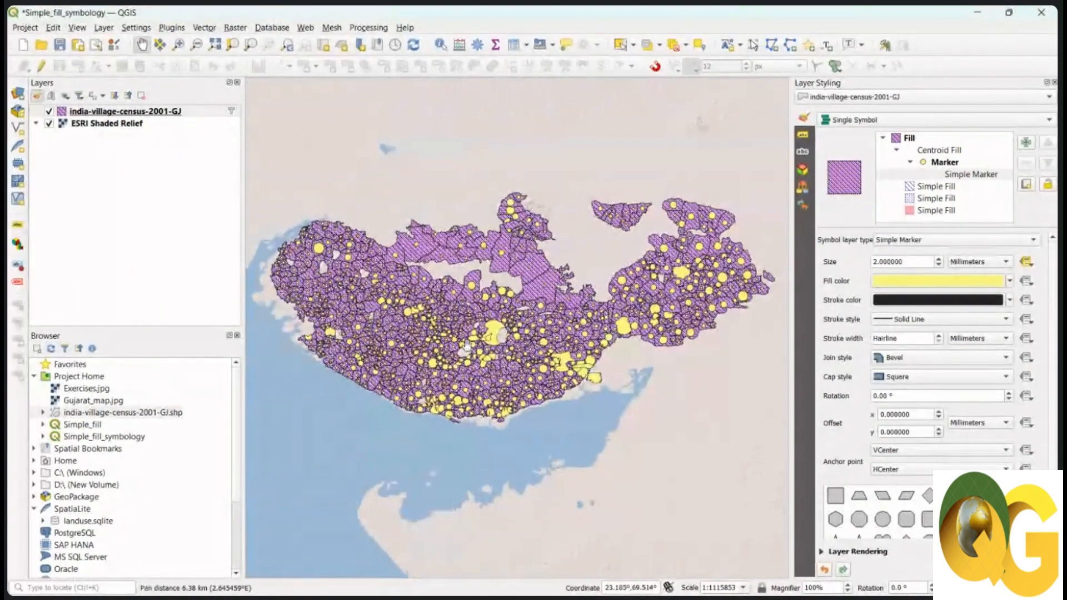
pyautogui.scroll(2, 467, 346)
pyautogui.scroll(-2, 530, 315)
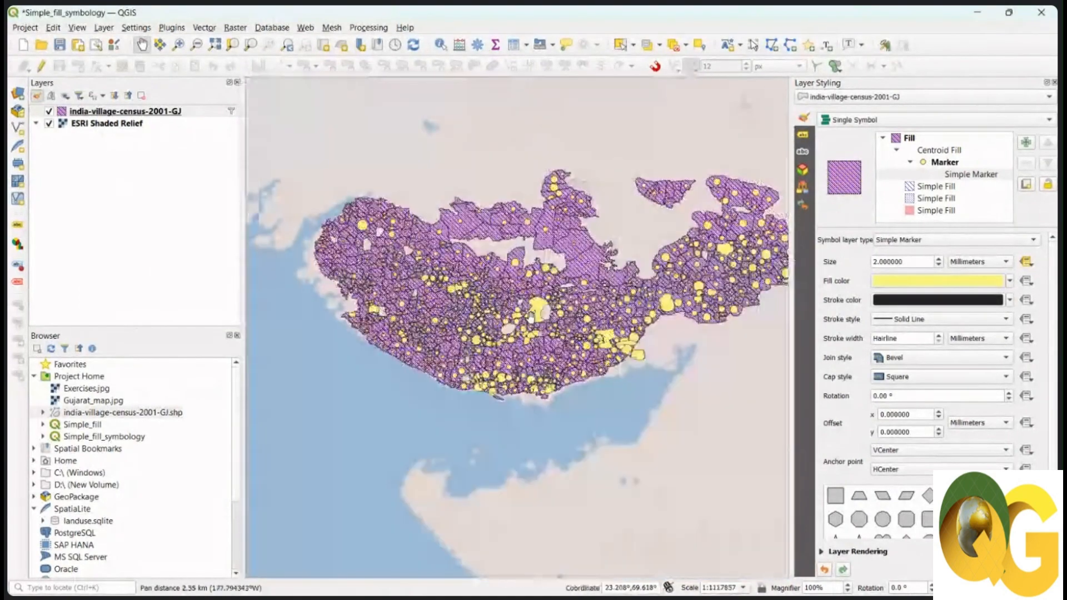
pyautogui.moveTo(531, 316); pyautogui.dragTo(491, 339)
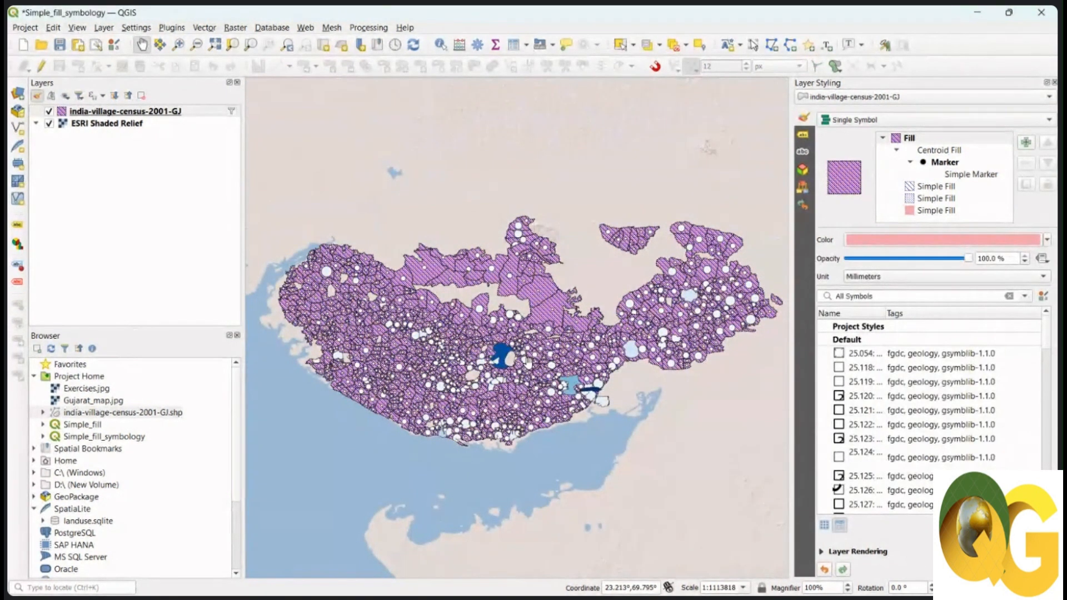
# Open the rendering properties of the india-village-census-2001-GJ layer and enable scale dependent visibility
pyautogui.click(175, 115)
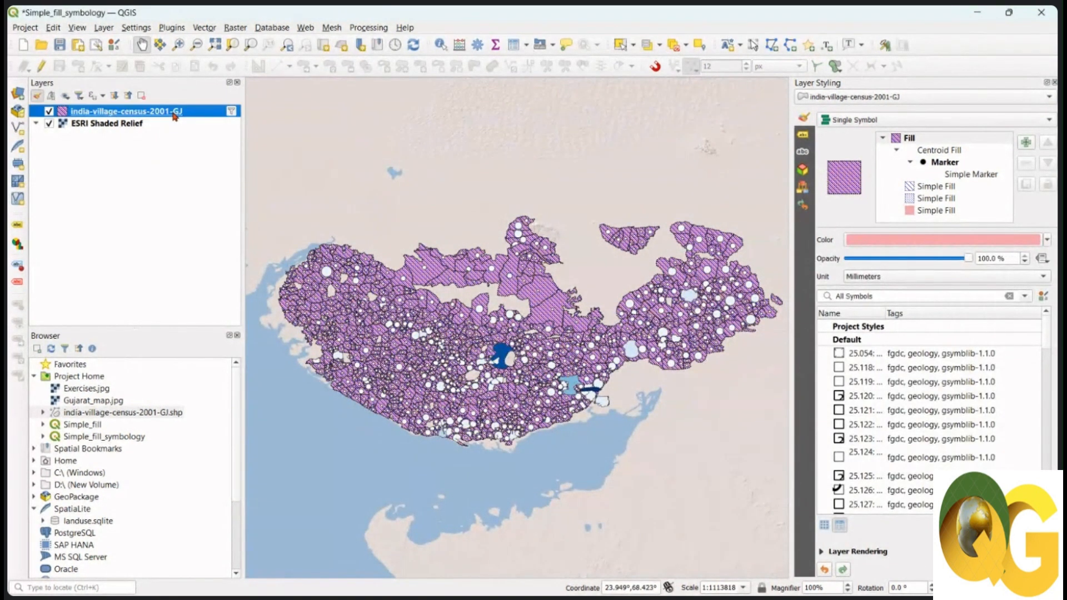
pyautogui.rightClick(174, 114)
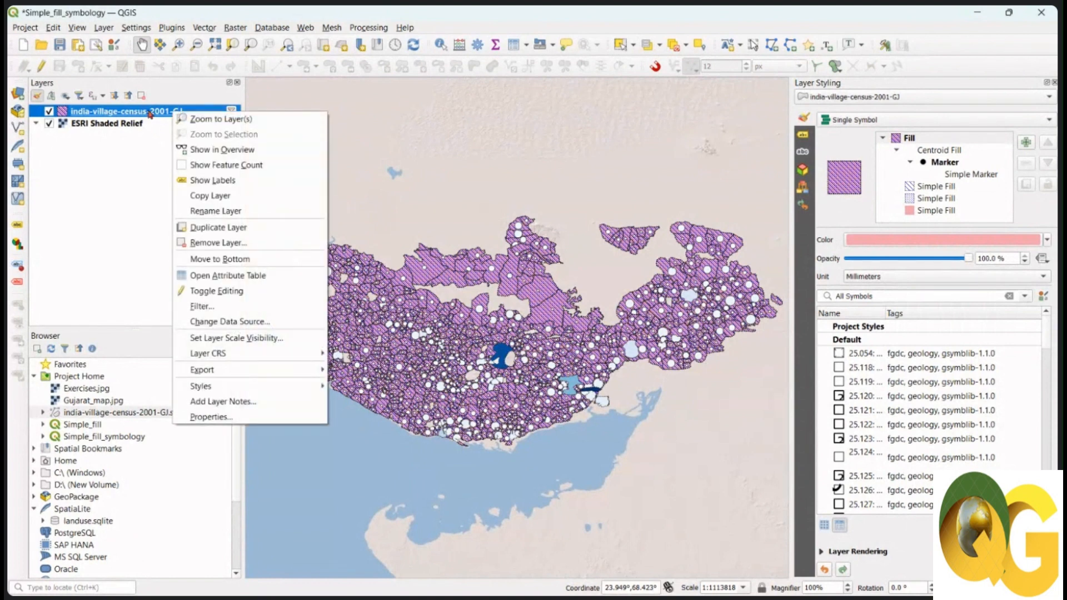
pyautogui.click(211, 422)
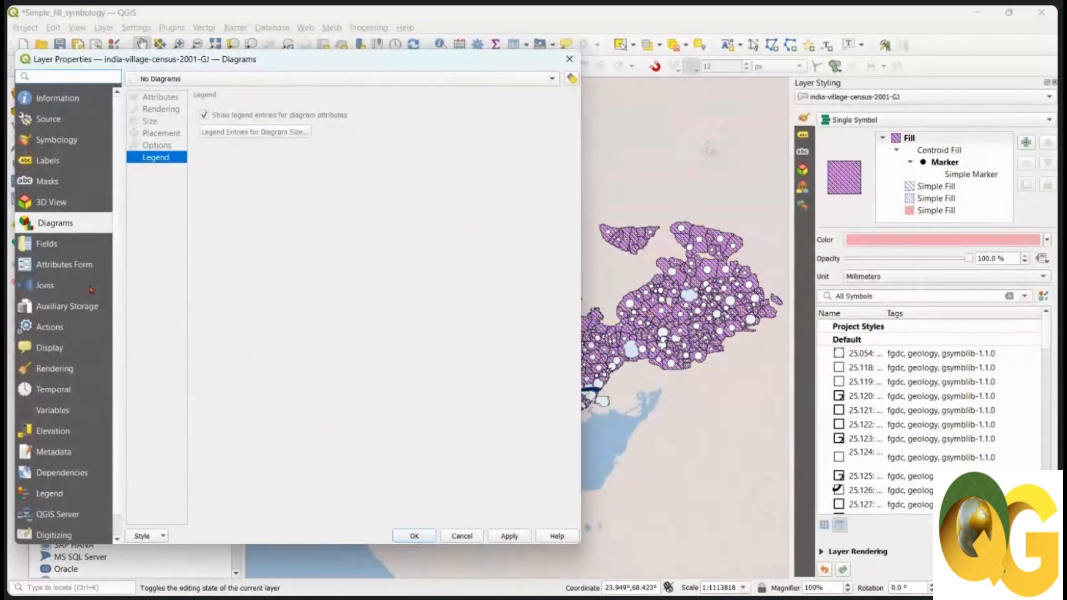
pyautogui.click(54, 141)
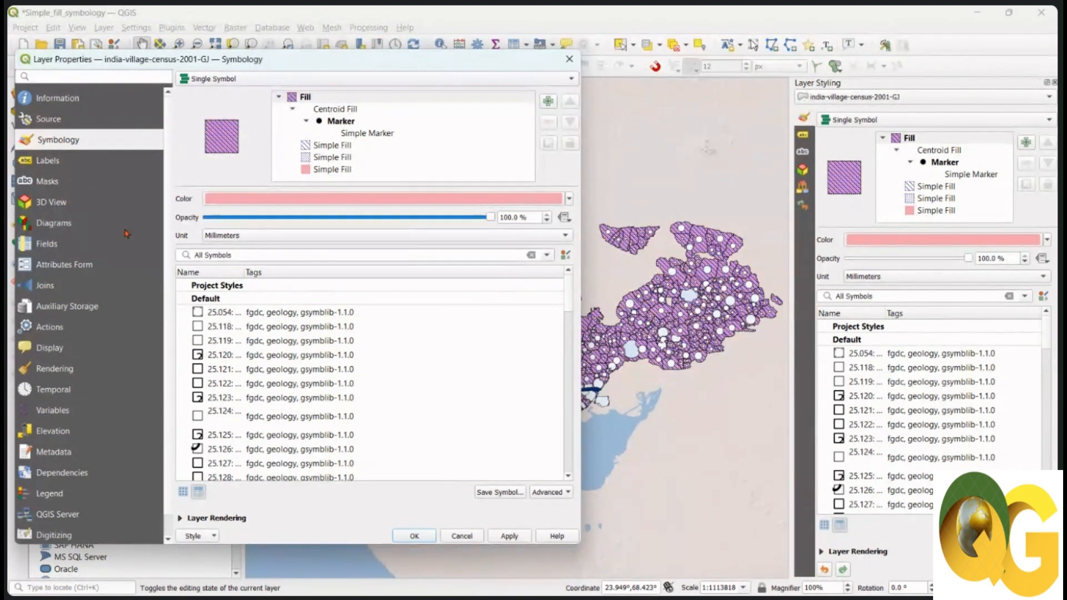
pyautogui.click(53, 372)
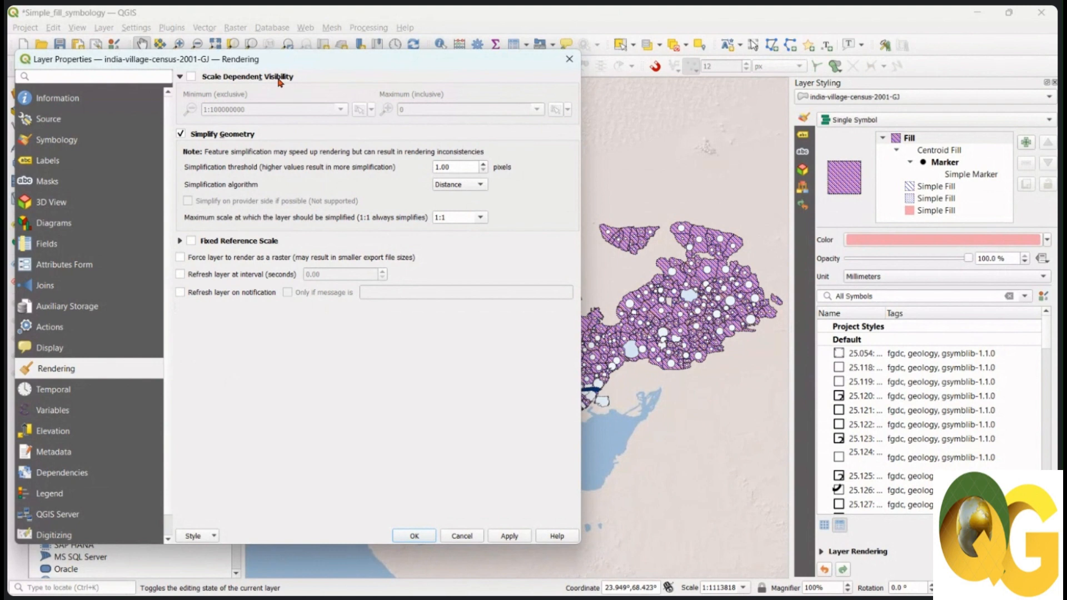
pyautogui.click(191, 77)
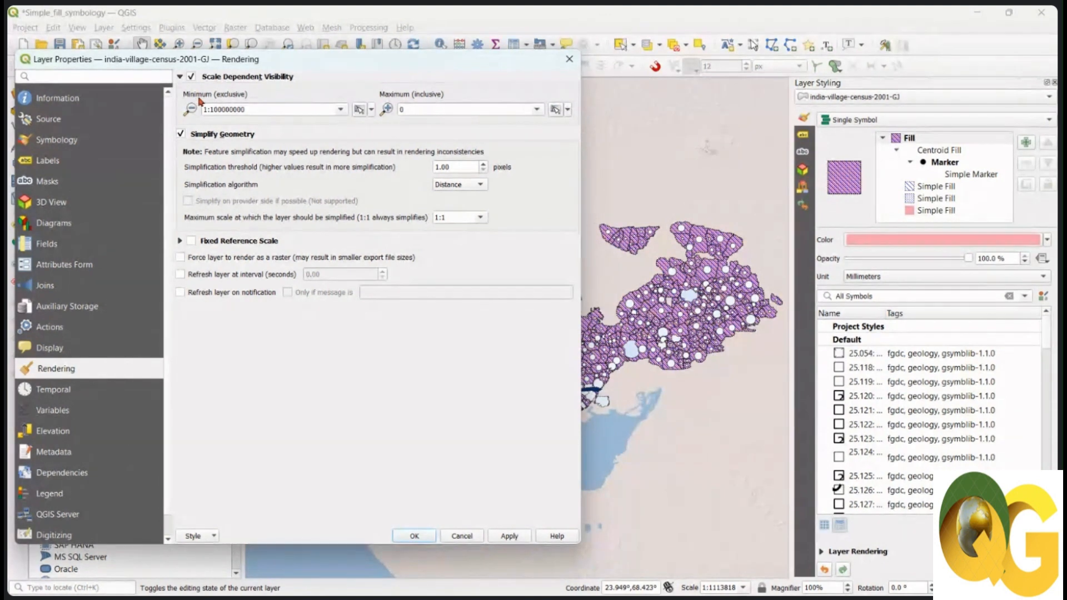
# Set the layer's minimum (exclusive) visibility scale to 1:539000
pyautogui.doubleClick(244, 109)
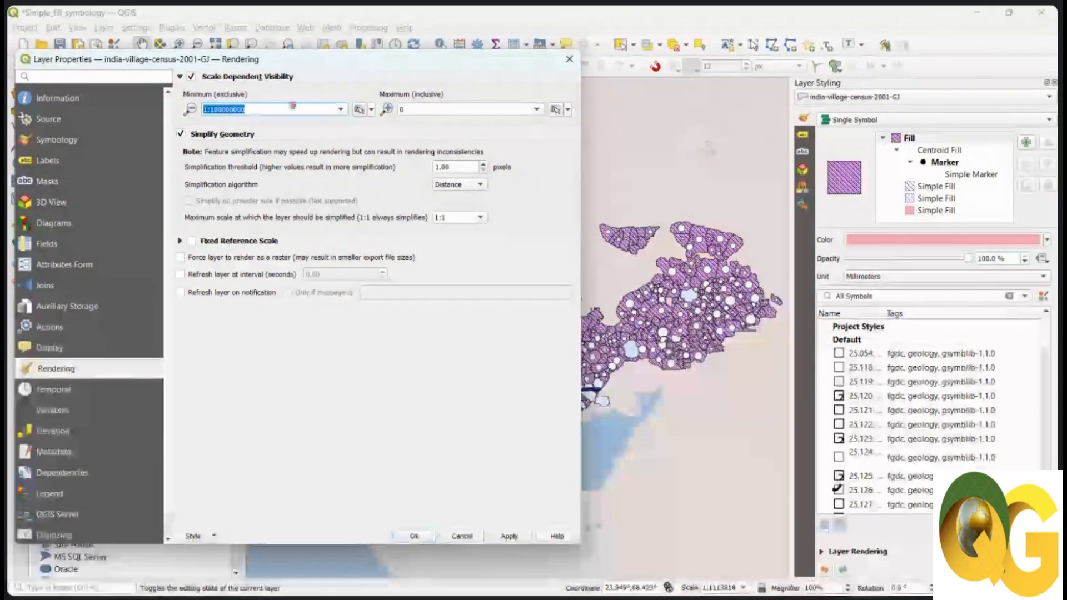
pyautogui.click(414, 109)
pyautogui.doubleClick(414, 109)
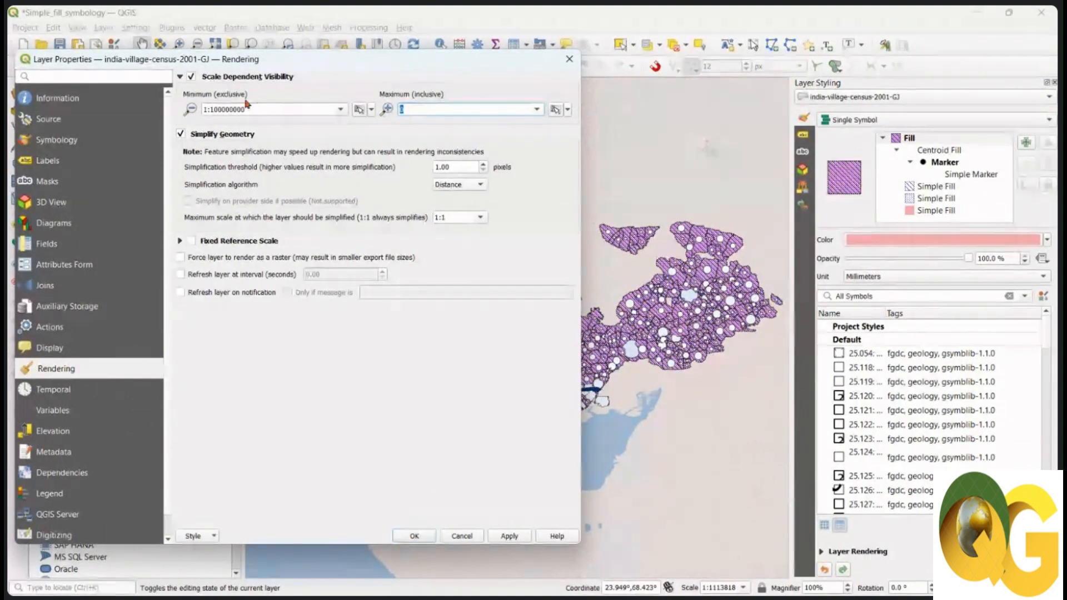
pyautogui.moveTo(257, 107); pyautogui.dragTo(213, 107)
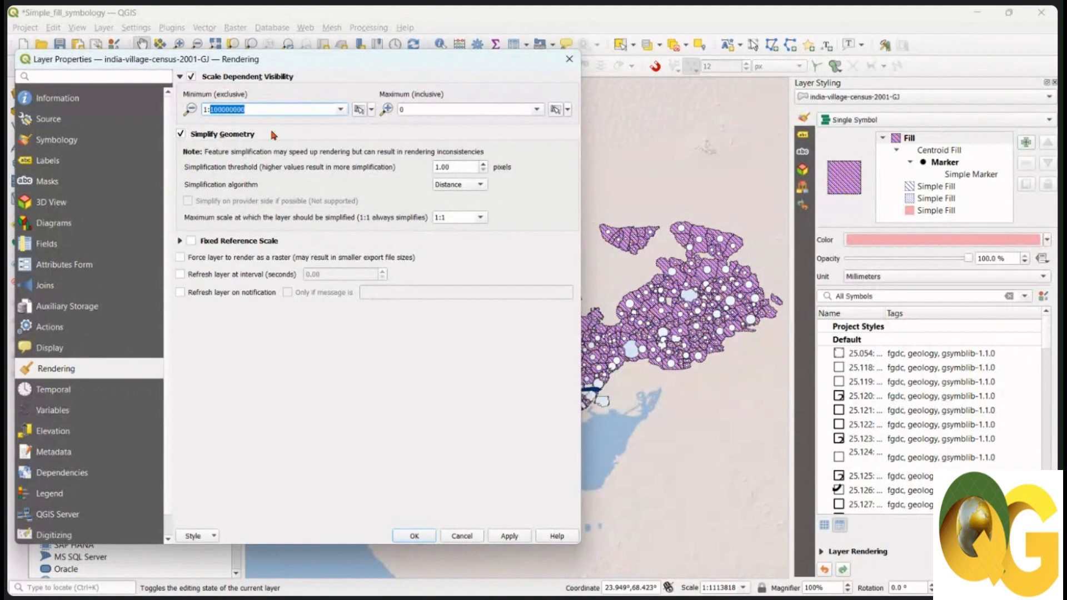
pyautogui.write('53')
pyautogui.press('BackSpace')
pyautogui.write('39000')
pyautogui.click(341, 111)
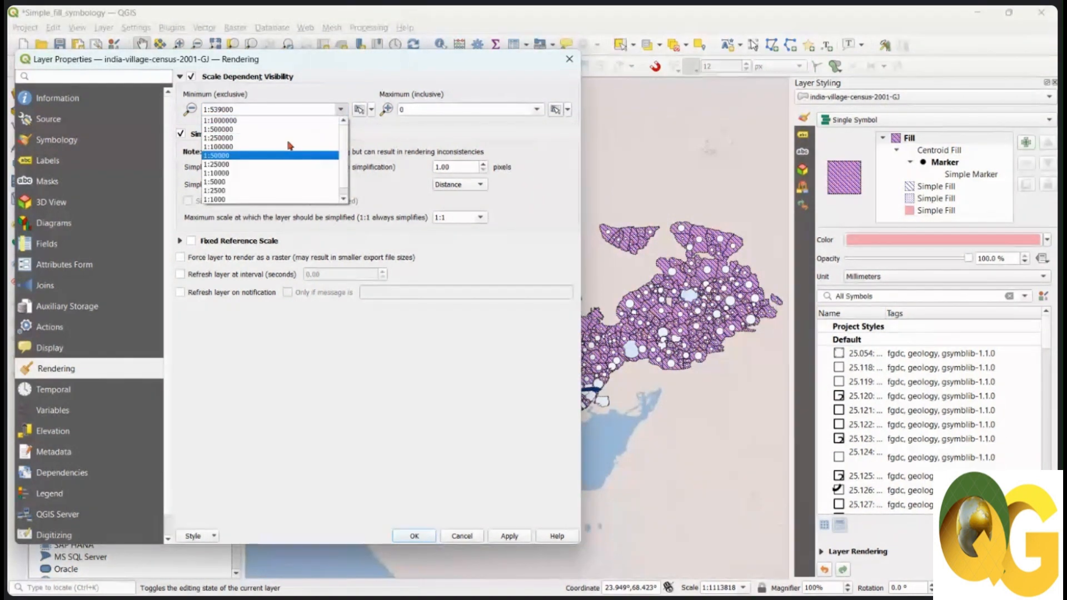
pyautogui.click(214, 129)
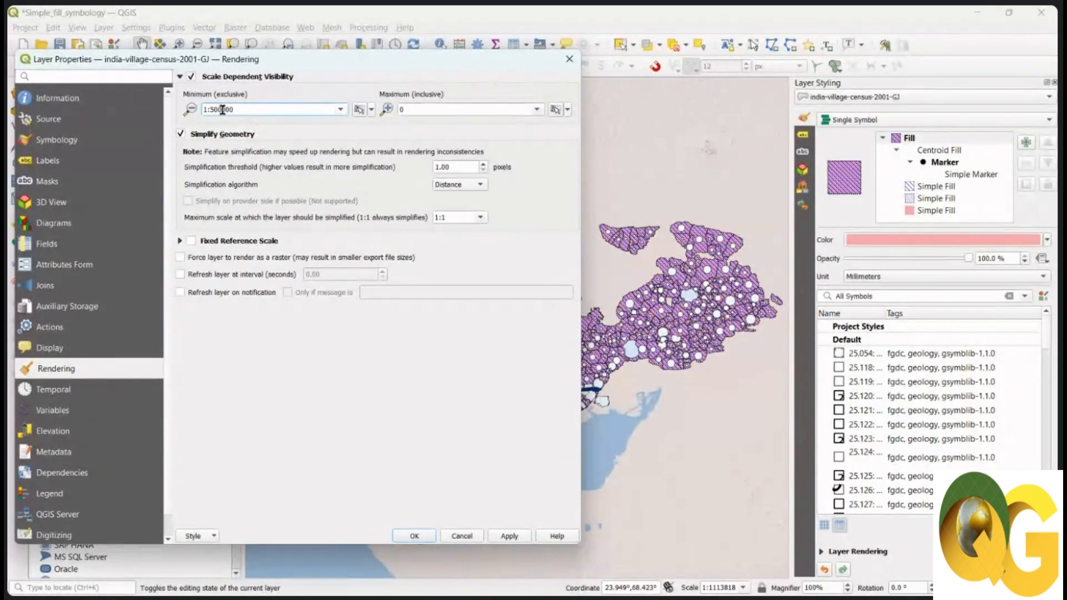
pyautogui.moveTo(220, 110); pyautogui.dragTo(216, 110)
pyautogui.write('39')
# Set the maximum (inclusive) visibility scale to 1:50000 and apply the layer properties
pyautogui.doubleClick(418, 112)
pyautogui.write(':')
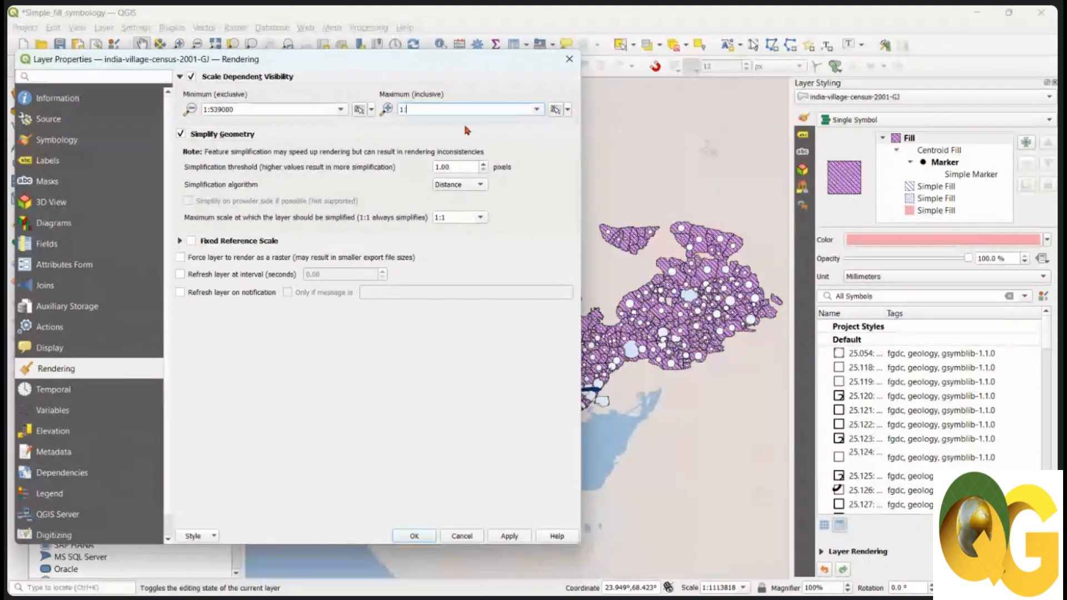
pyautogui.write('50000')
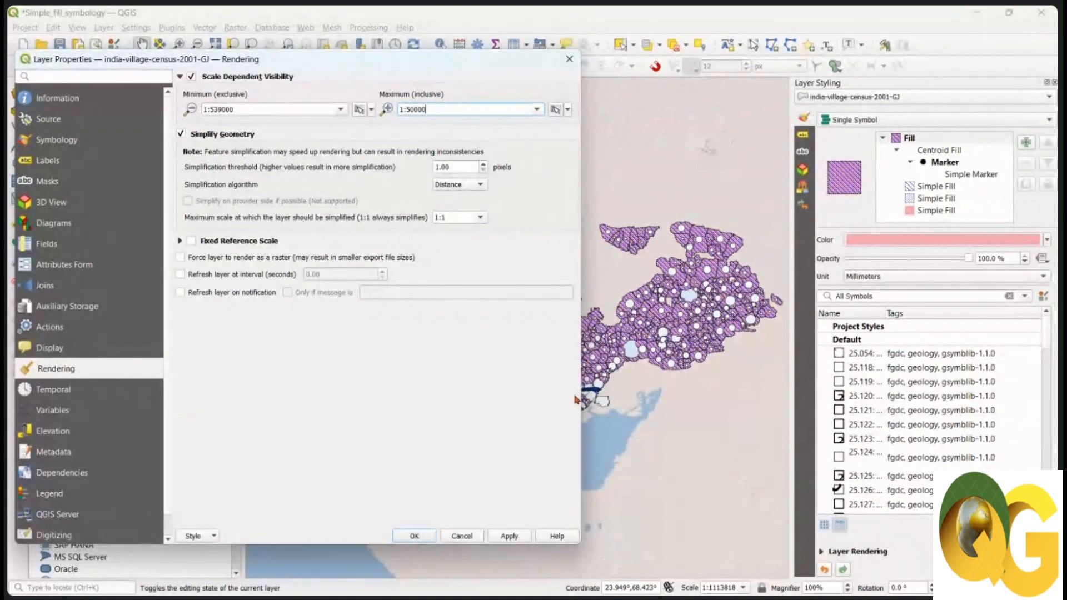
pyautogui.click(510, 537)
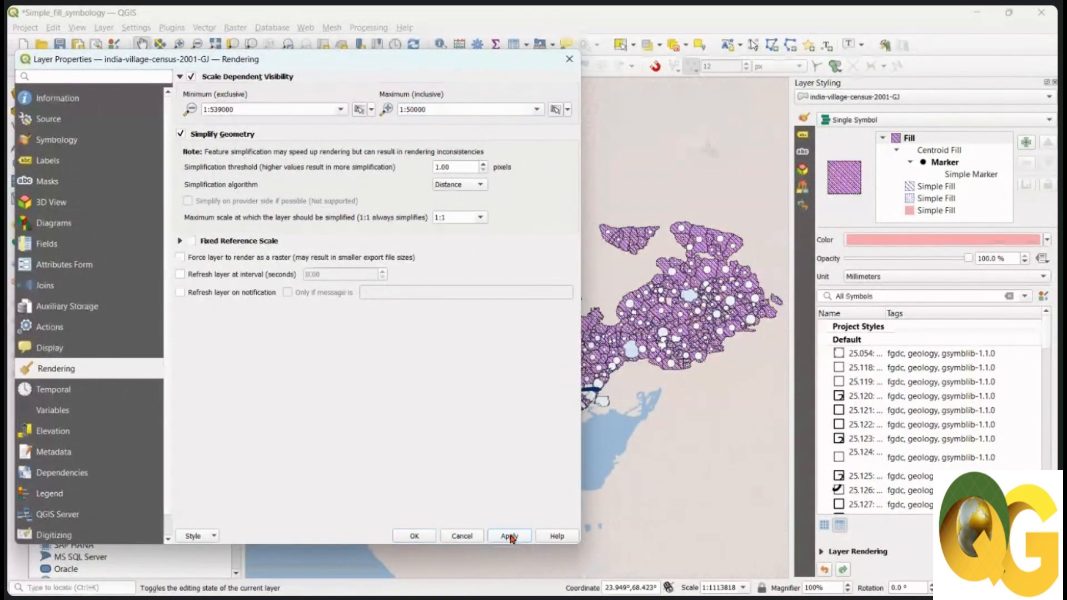
pyautogui.click(414, 536)
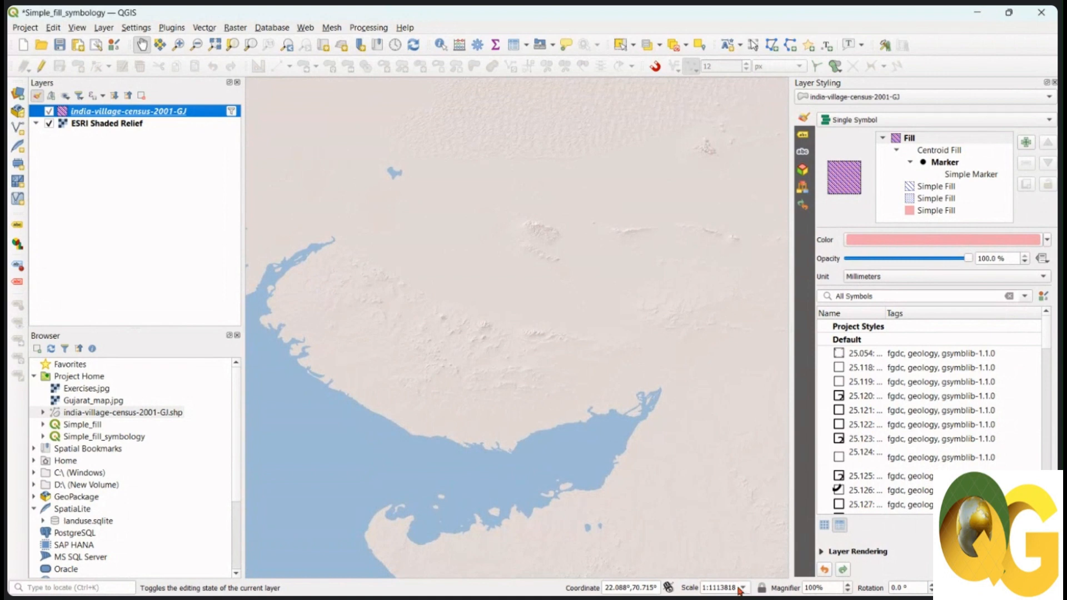
# Set the map scale to 1:539000 over the village area and zoom out beyond it to test the layer's scale-dependent visibility
pyautogui.click(736, 587)
pyautogui.moveTo(735, 587); pyautogui.dragTo(709, 588)
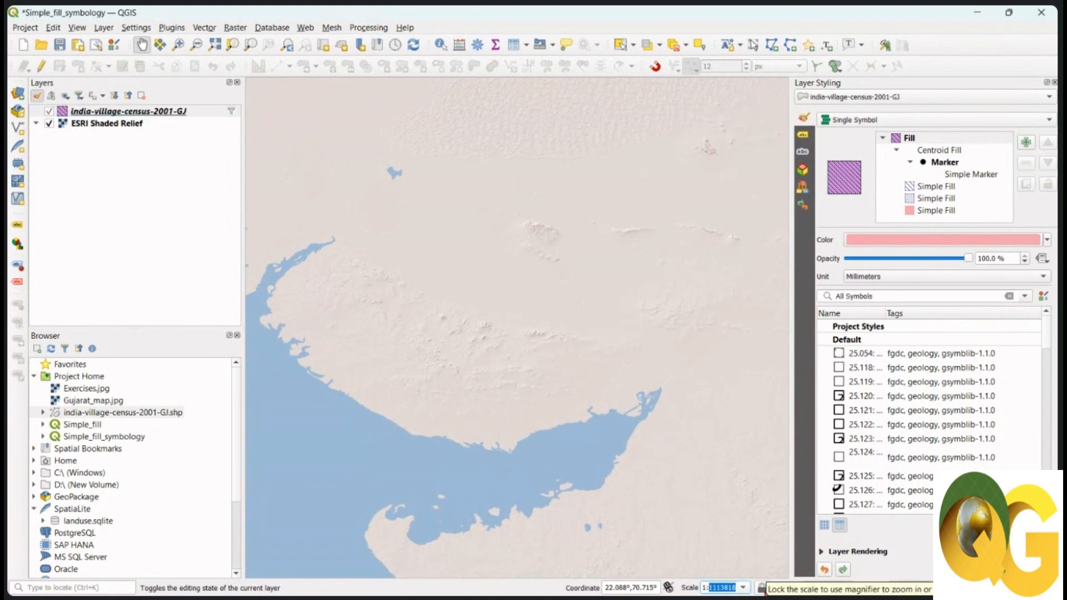
pyautogui.write('539000')
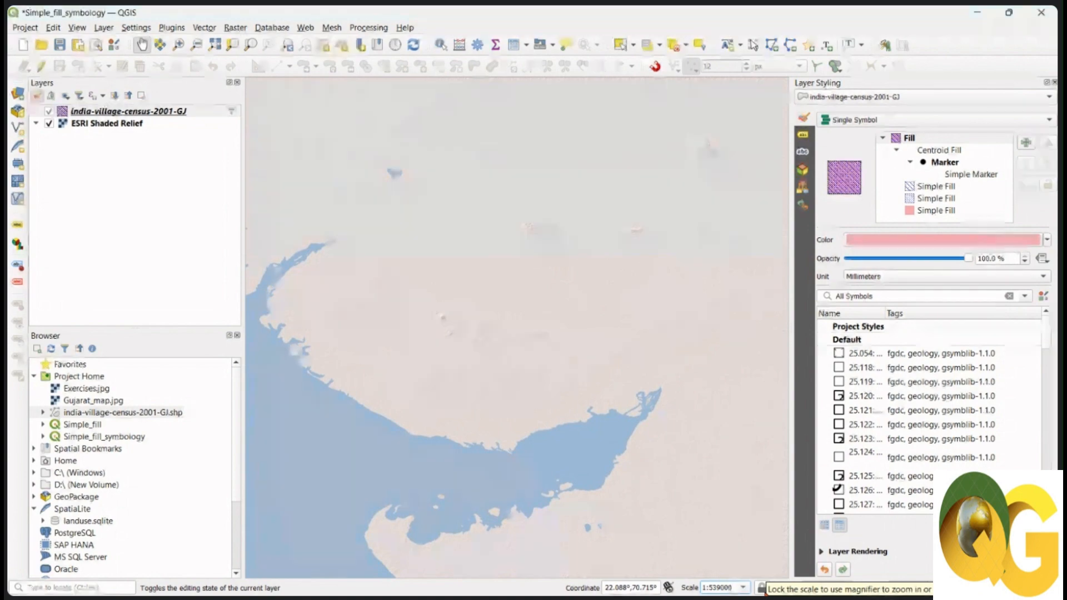
pyautogui.click(743, 563)
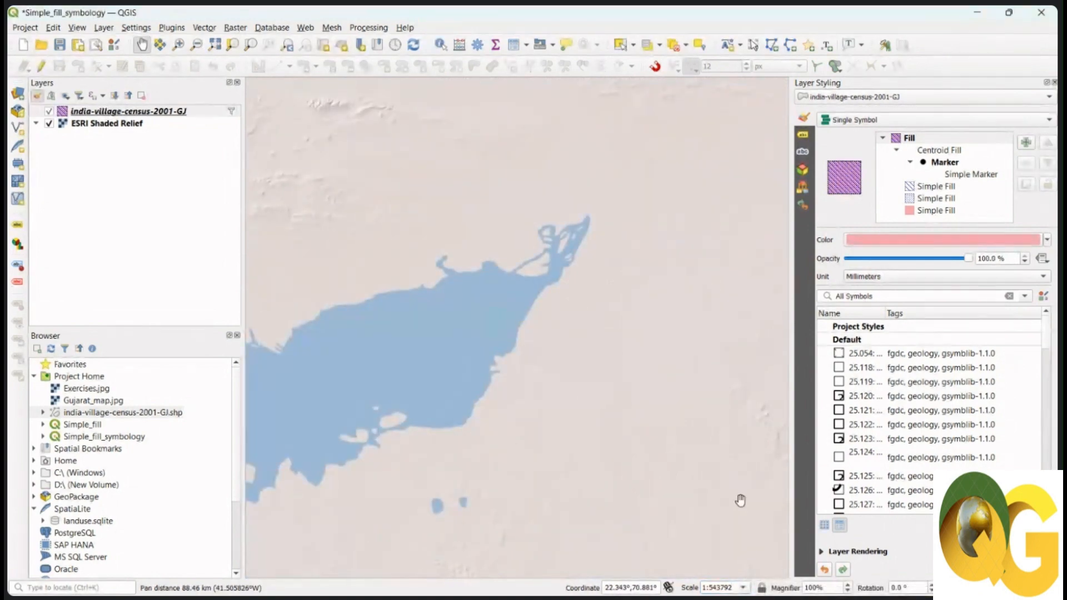
pyautogui.moveTo(522, 245); pyautogui.dragTo(670, 441)
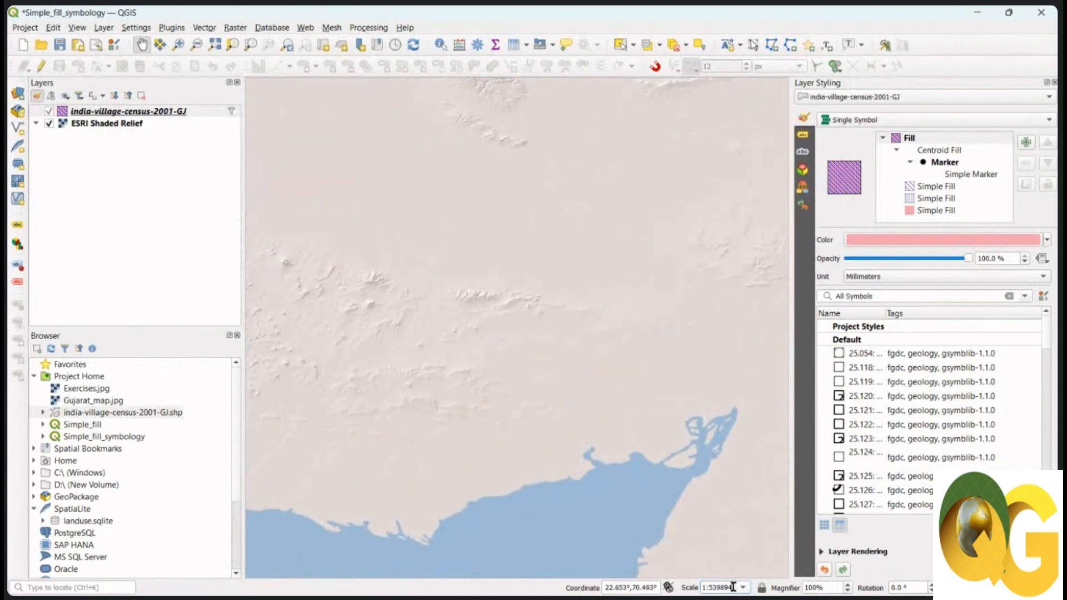
pyautogui.moveTo(733, 588); pyautogui.dragTo(721, 588)
pyautogui.write('000')
pyautogui.press('Return')
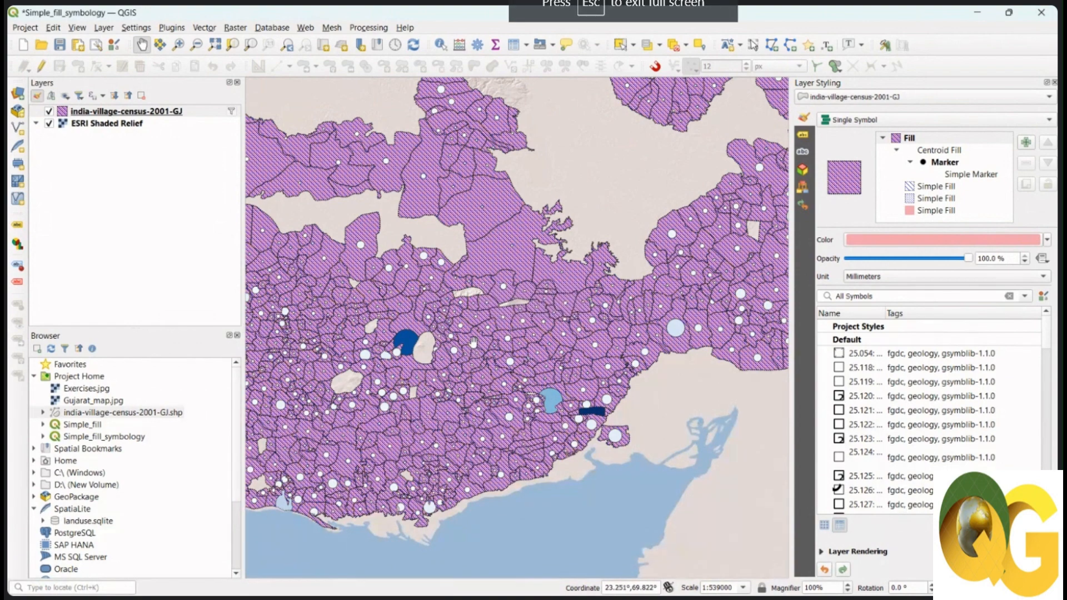
pyautogui.scroll(-2, 473, 342)
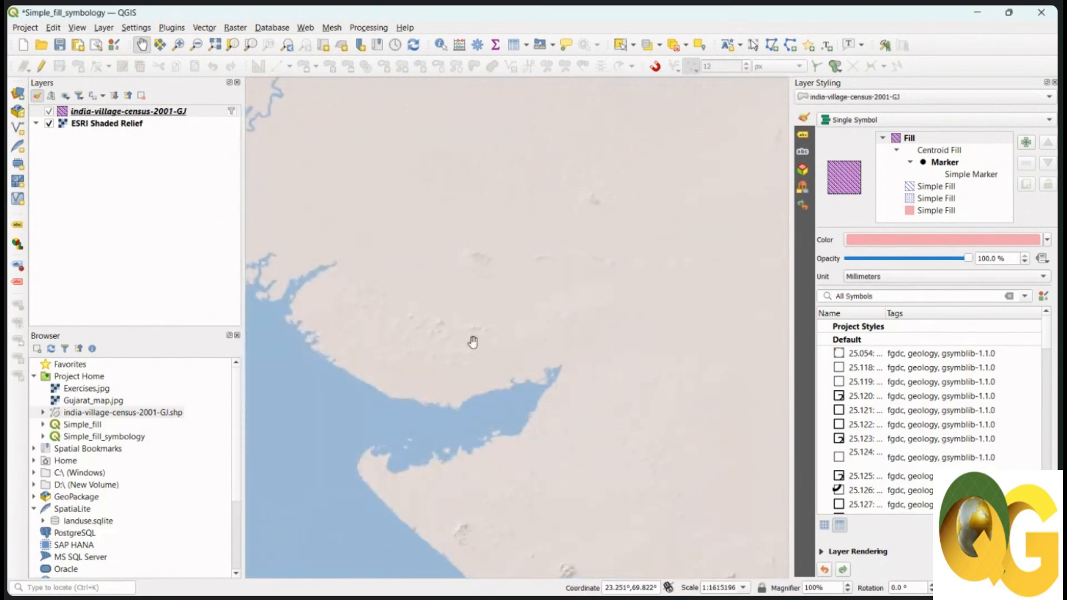
# Return the map to the 1:539000 scale, lock the scale, and bring the western villages into view
pyautogui.scroll(2, 473, 342)
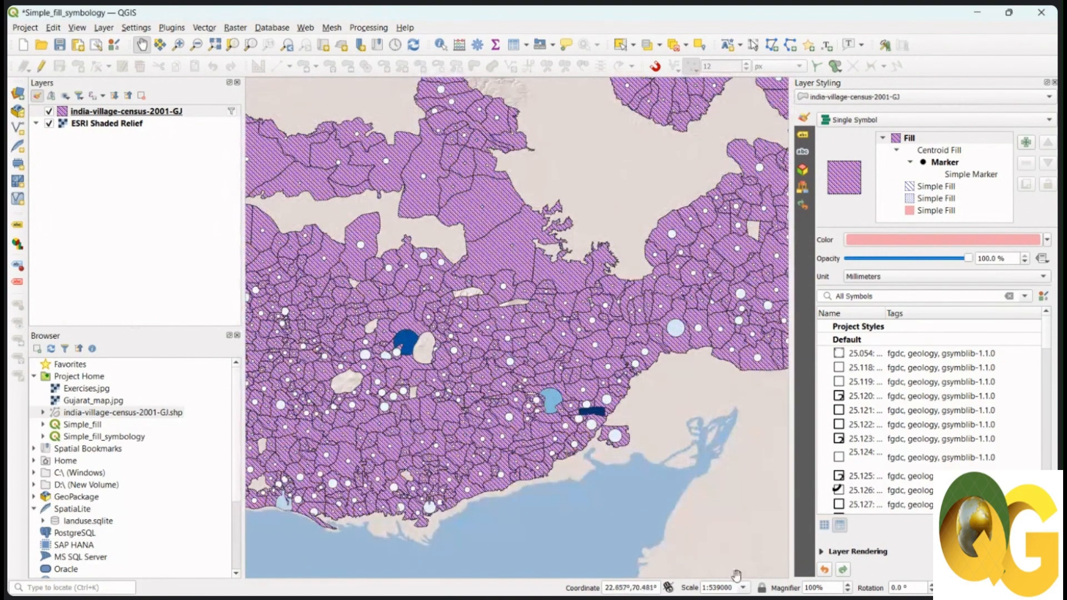
pyautogui.click(761, 588)
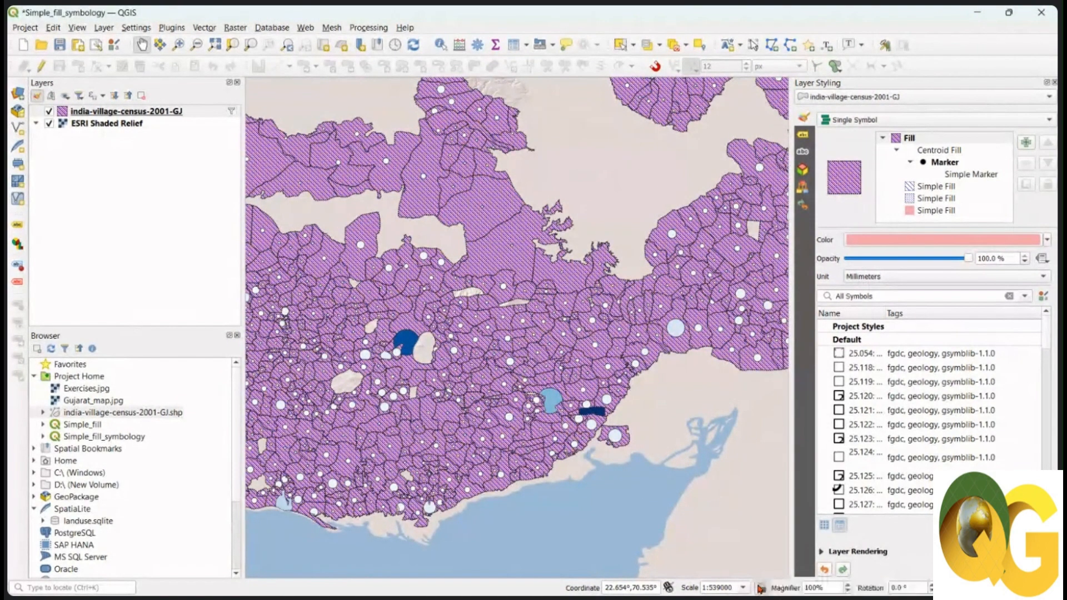
pyautogui.moveTo(466, 371); pyautogui.dragTo(554, 373)
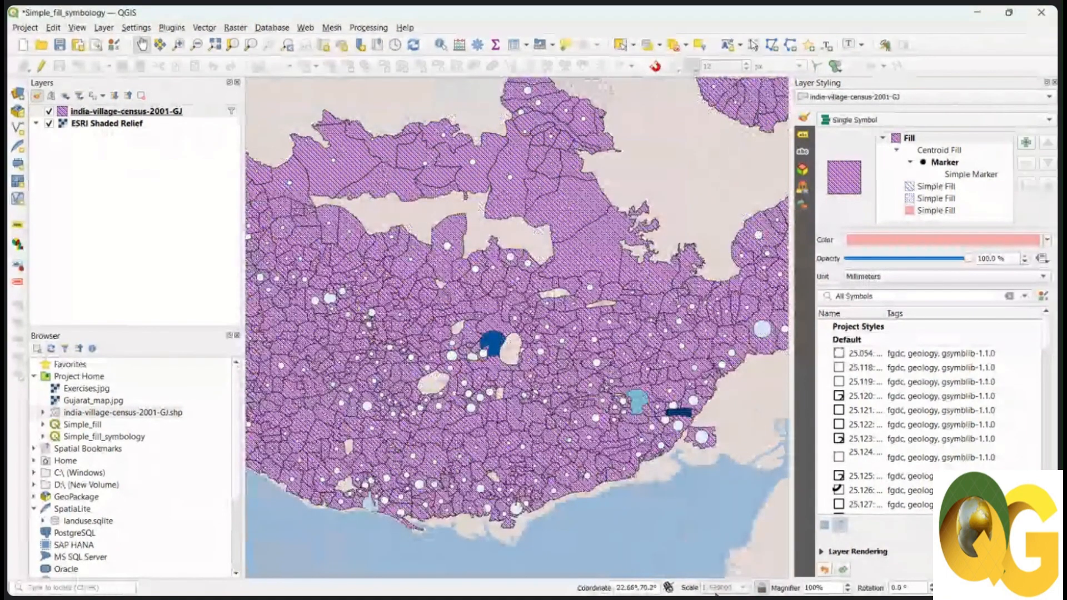
pyautogui.moveTo(424, 431); pyautogui.dragTo(576, 430)
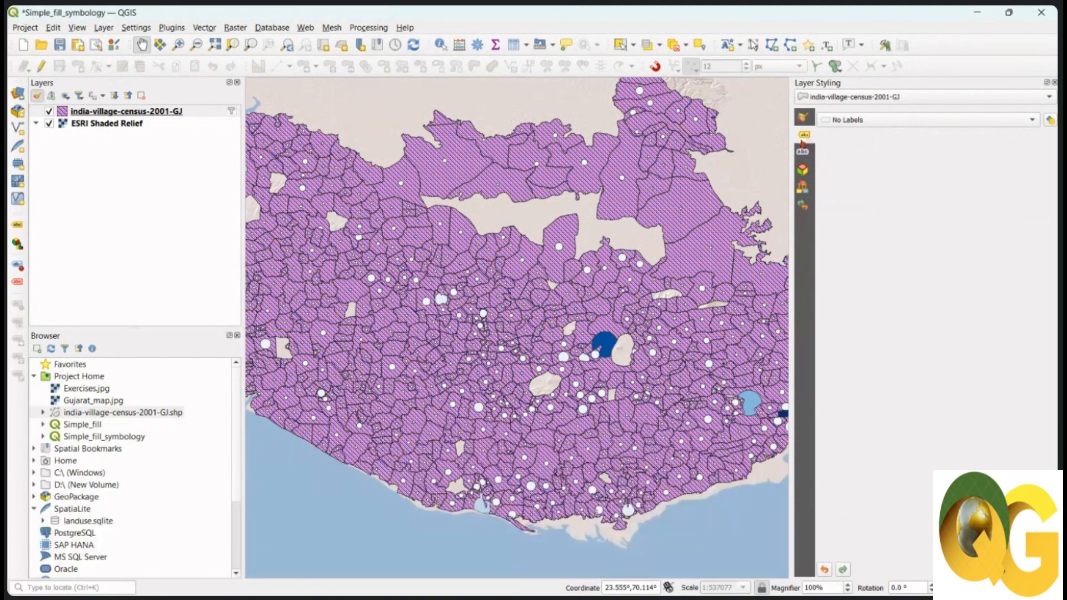
# Enable single labels for the census layer and use the TOT_P field as the label value
pyautogui.click(878, 125)
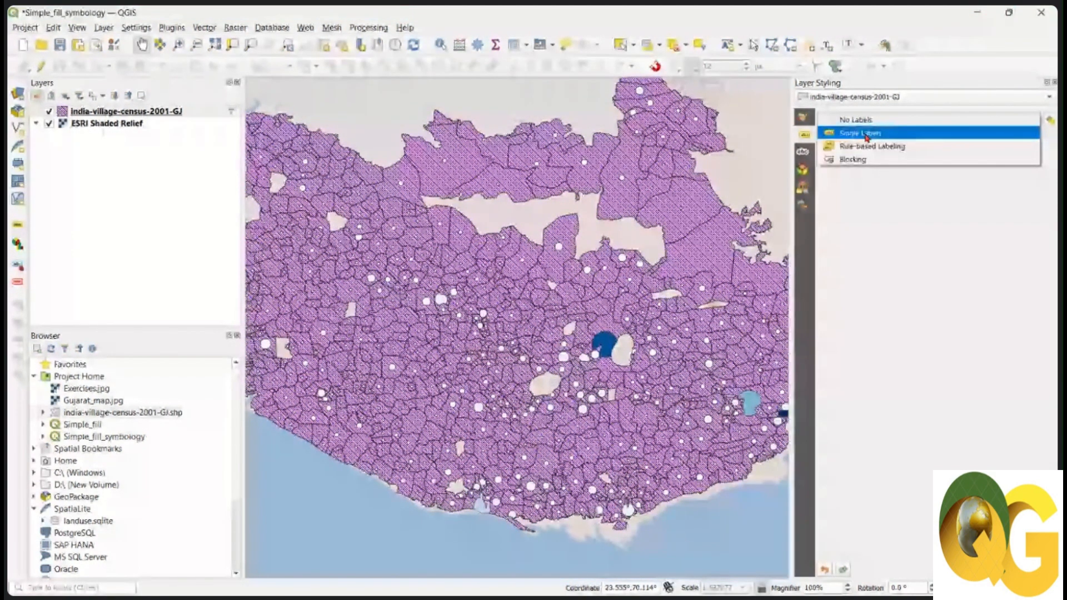
pyautogui.click(867, 136)
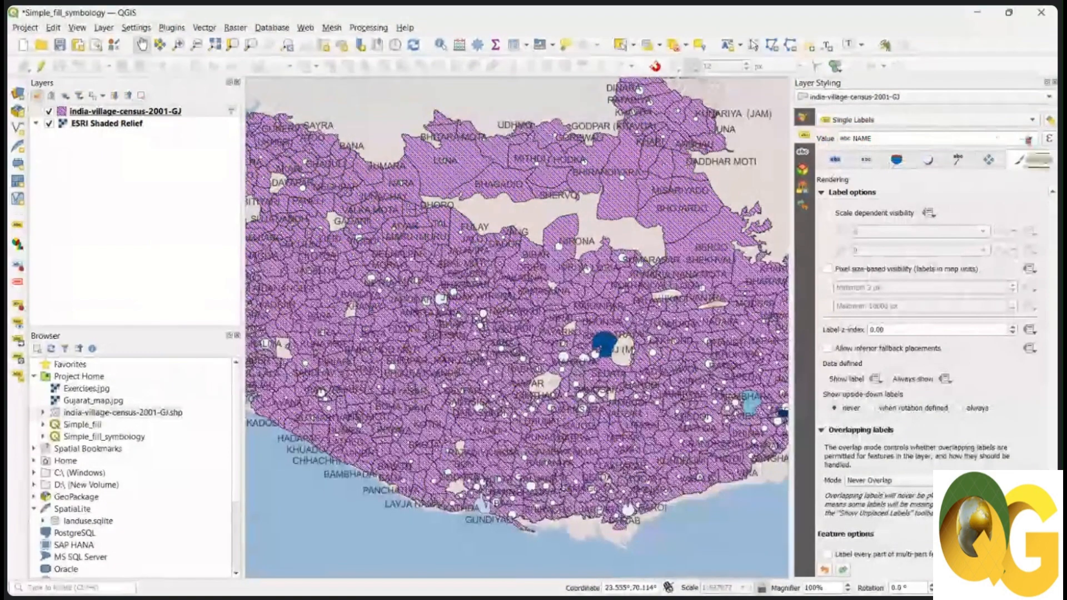
pyautogui.click(1029, 139)
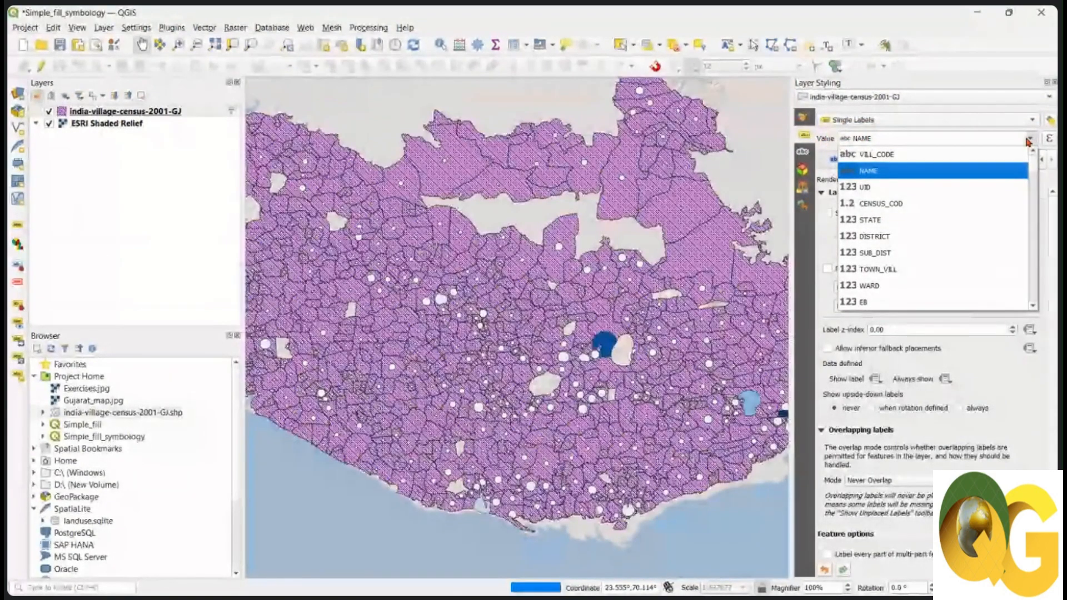
pyautogui.scroll(-3, 914, 269)
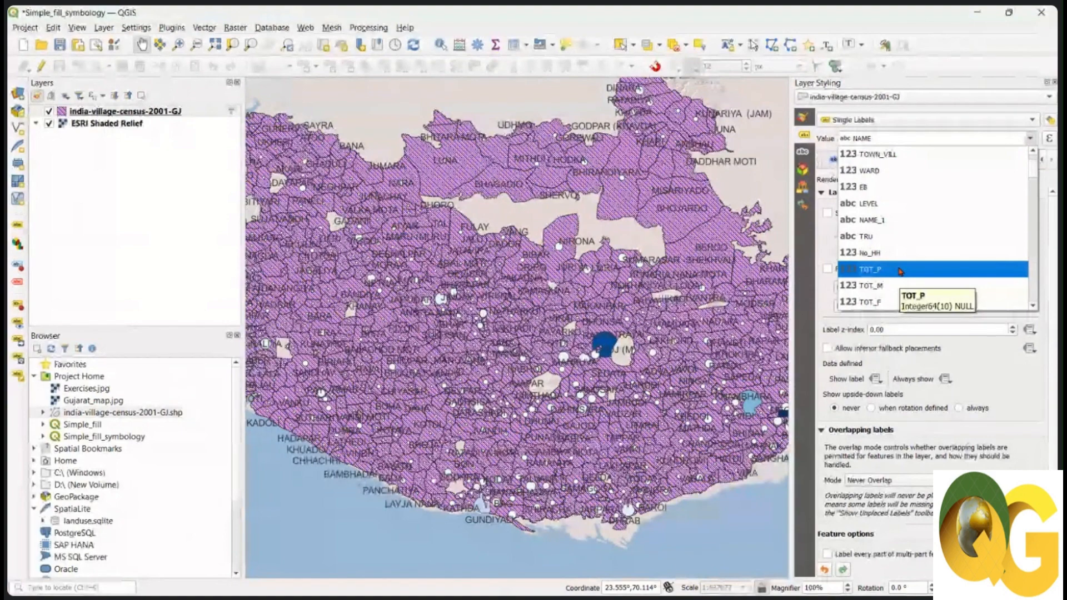
pyautogui.click(901, 270)
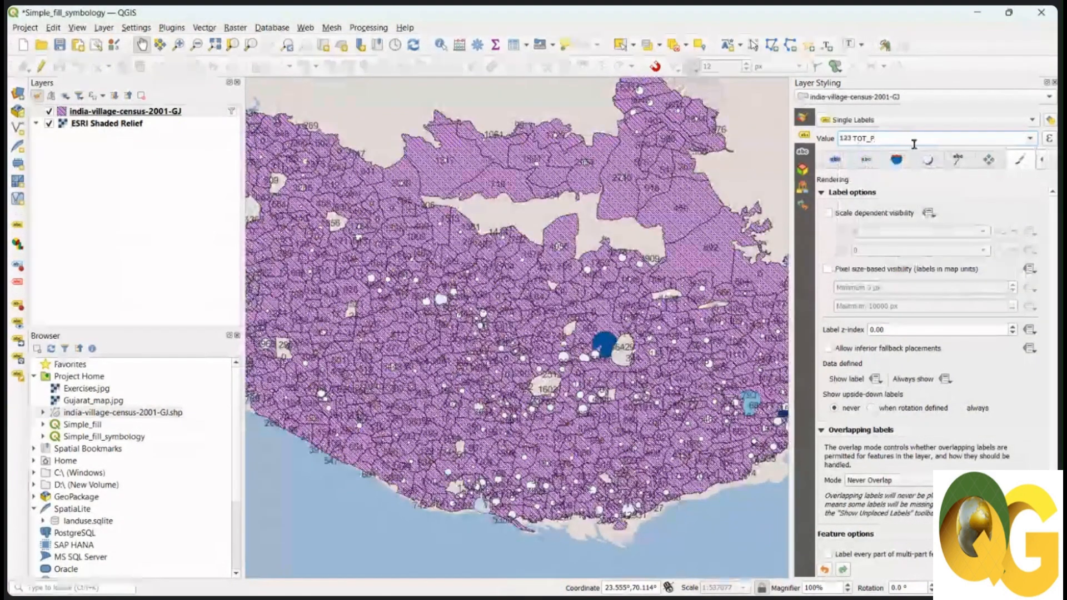
# Format the label text with the Bold style and a size of 6 points
pyautogui.click(1043, 162)
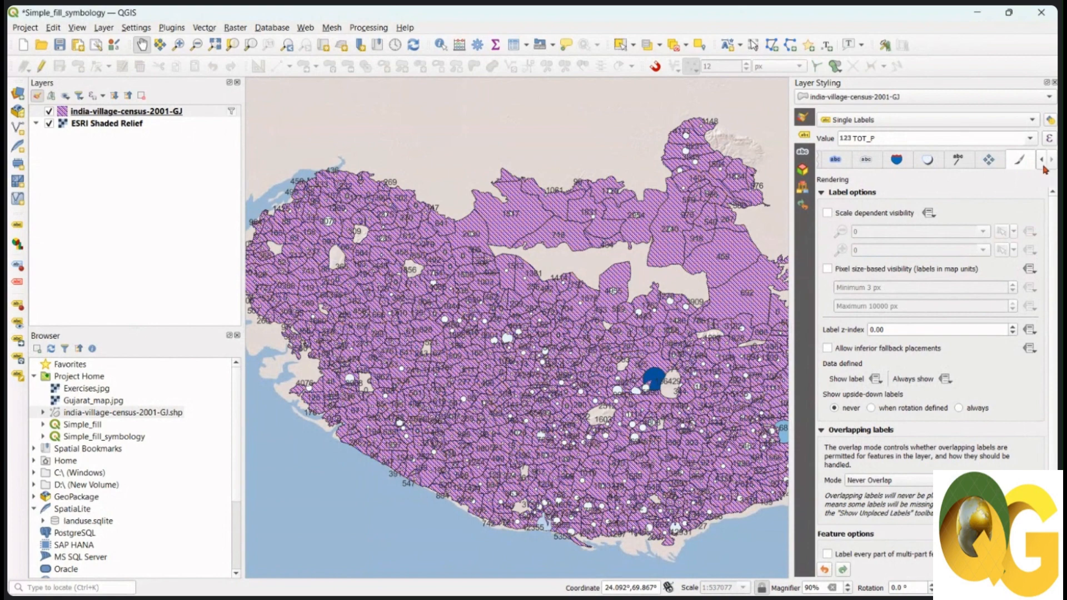
pyautogui.click(1043, 161)
pyautogui.click(1043, 161)
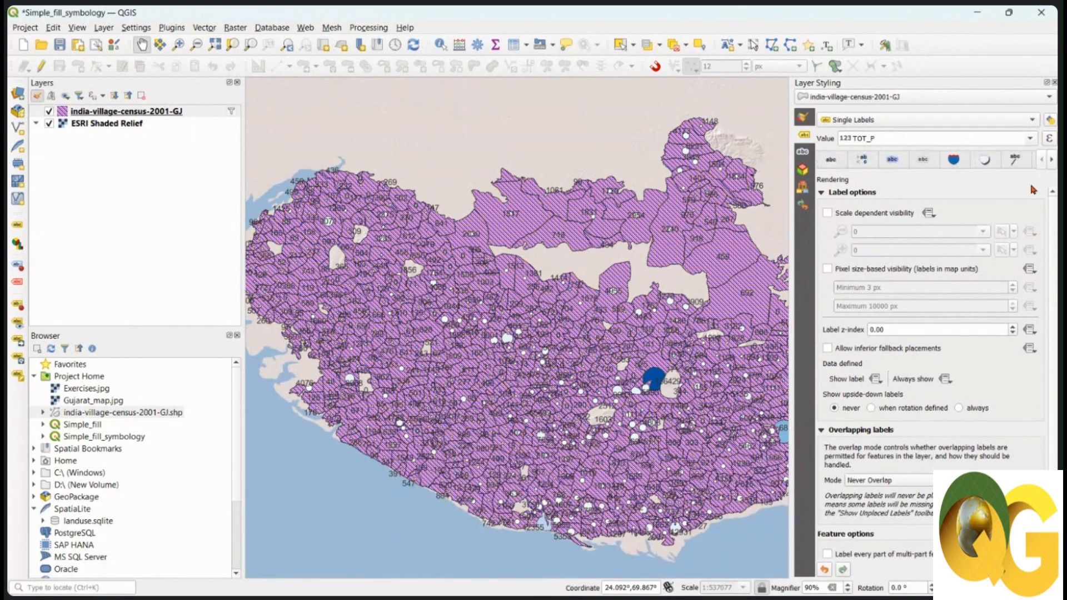
pyautogui.click(831, 163)
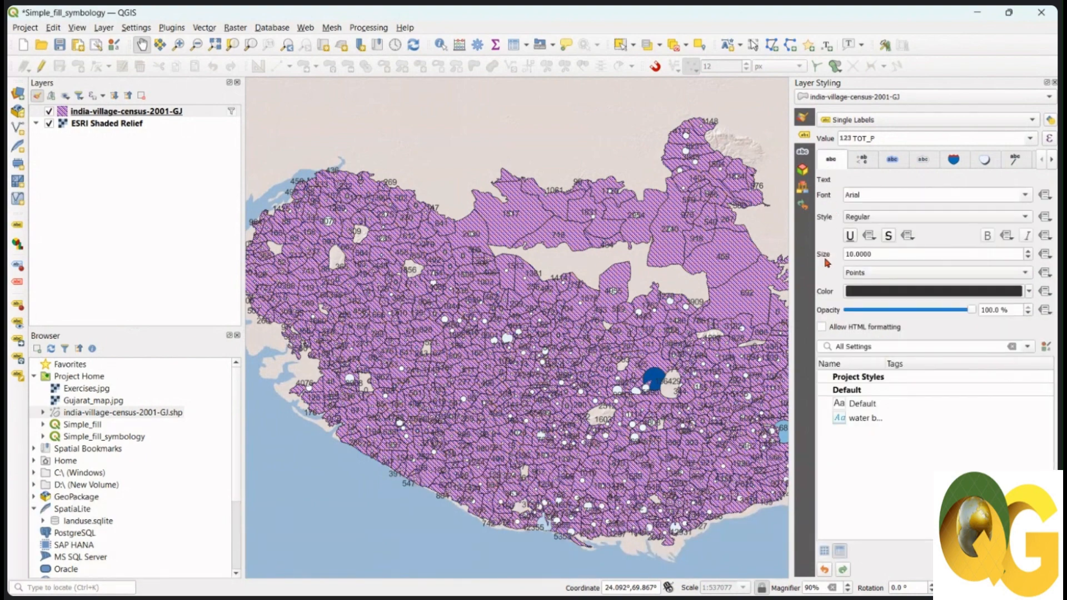
pyautogui.click(1026, 217)
pyautogui.click(931, 236)
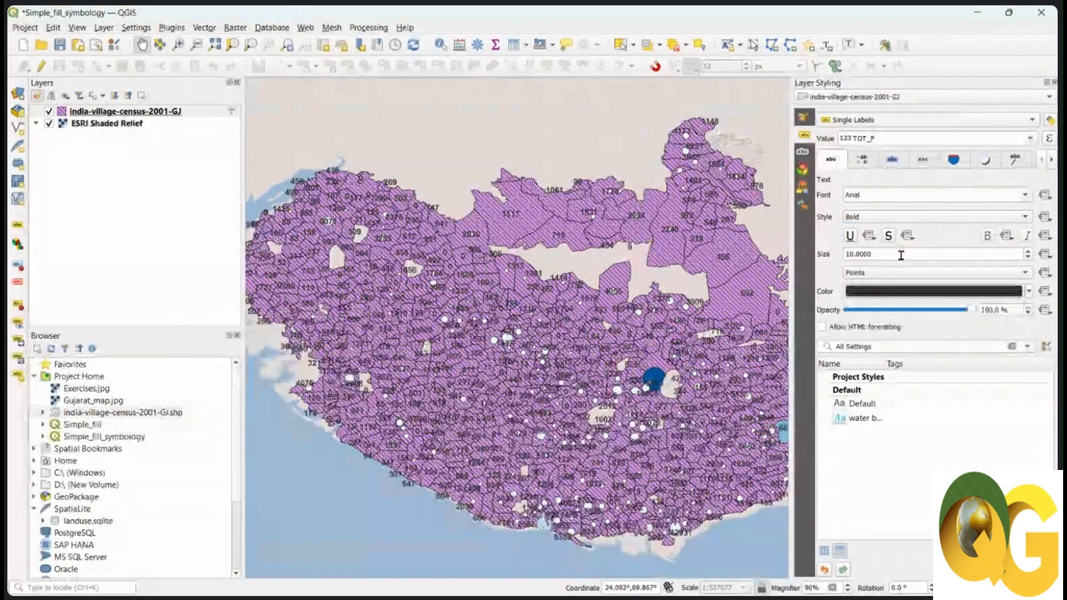
pyautogui.moveTo(901, 255); pyautogui.dragTo(843, 256)
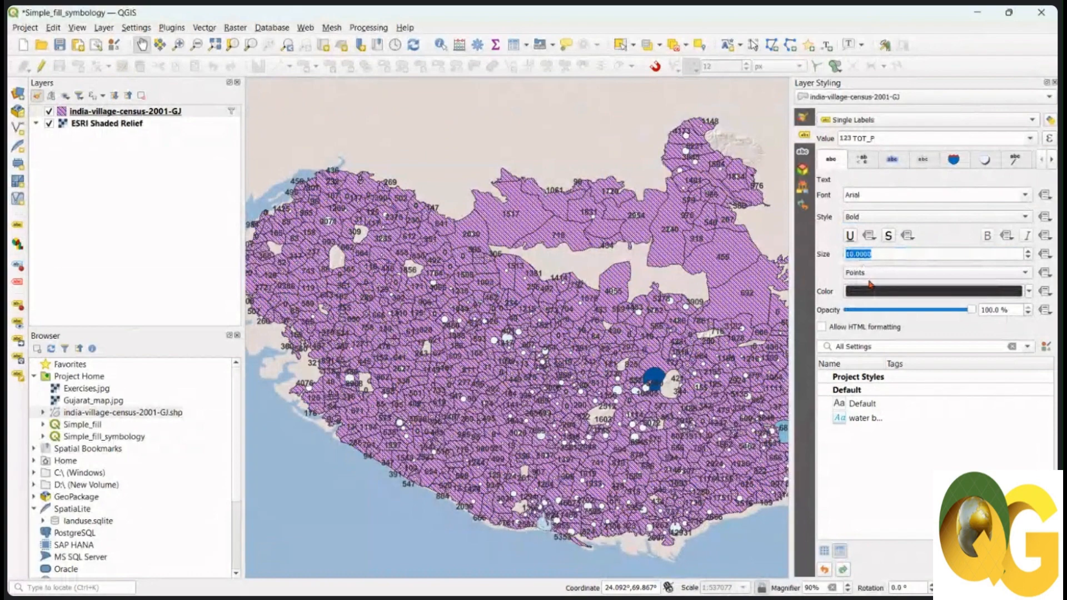
pyautogui.write('6')
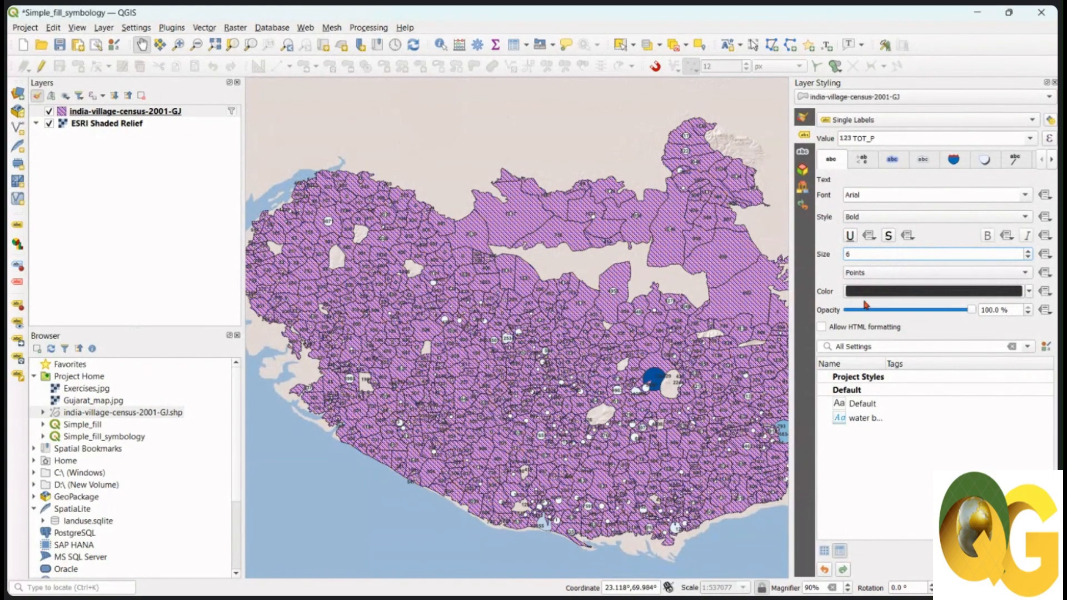
# Enable a text buffer around the labels and set its size to 0.5 mm
pyautogui.click(893, 160)
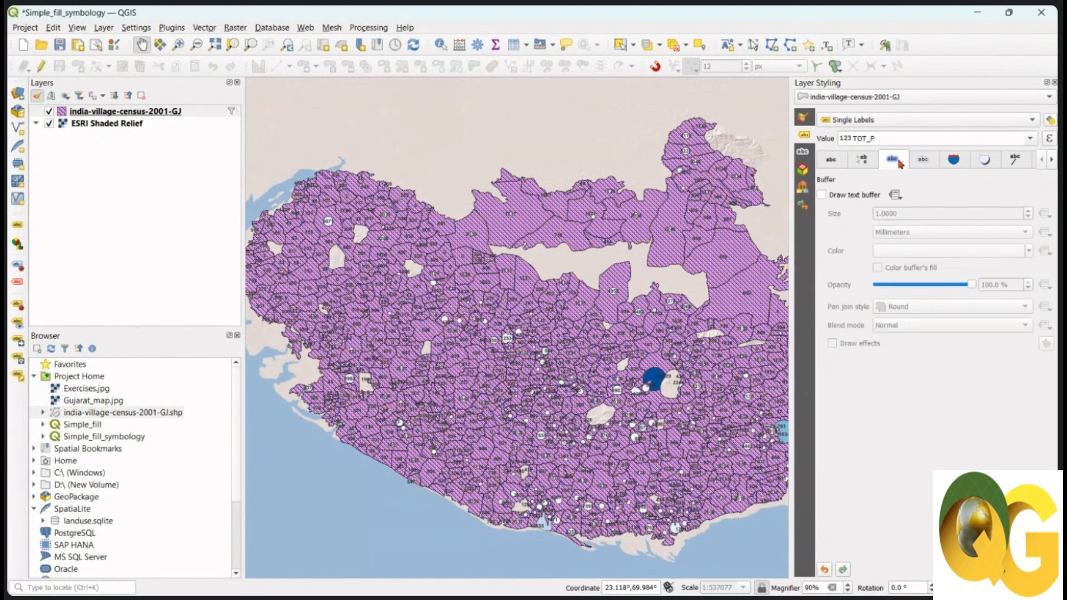
pyautogui.click(822, 195)
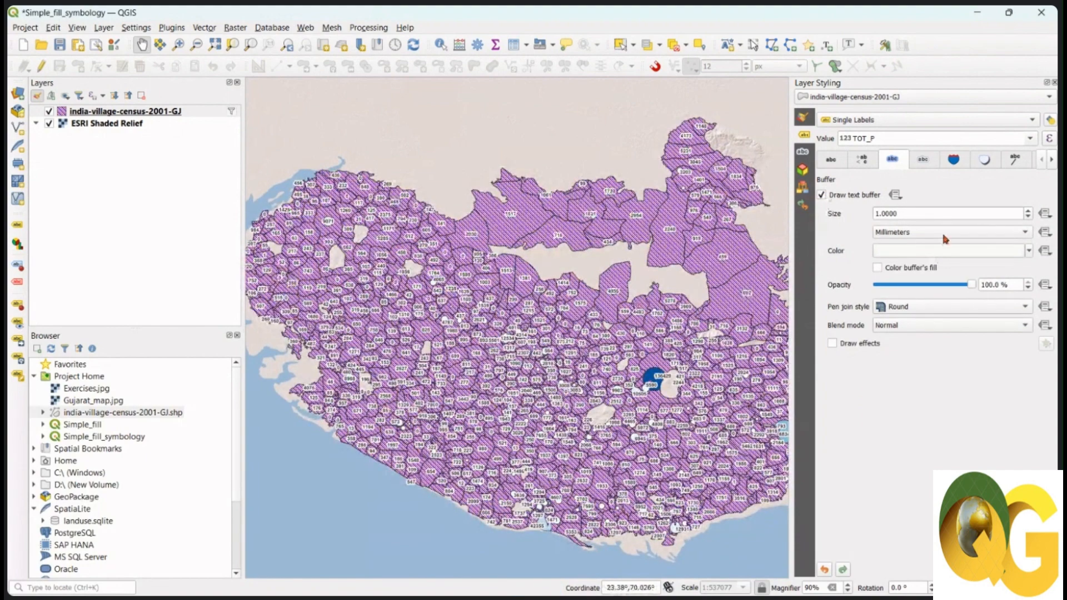
pyautogui.moveTo(914, 214); pyautogui.dragTo(871, 214)
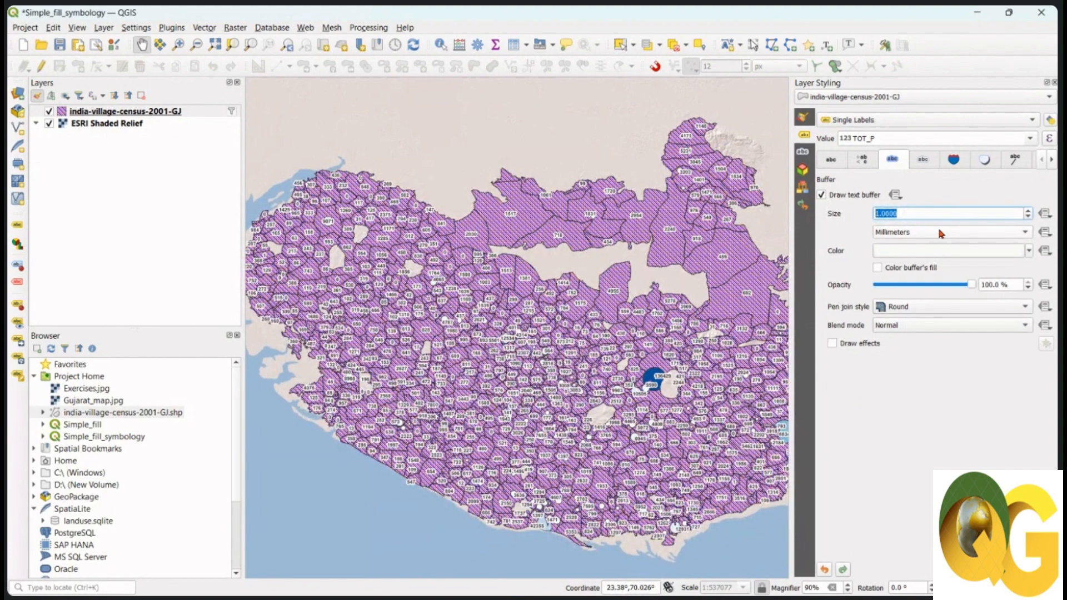
pyautogui.write('0.5')
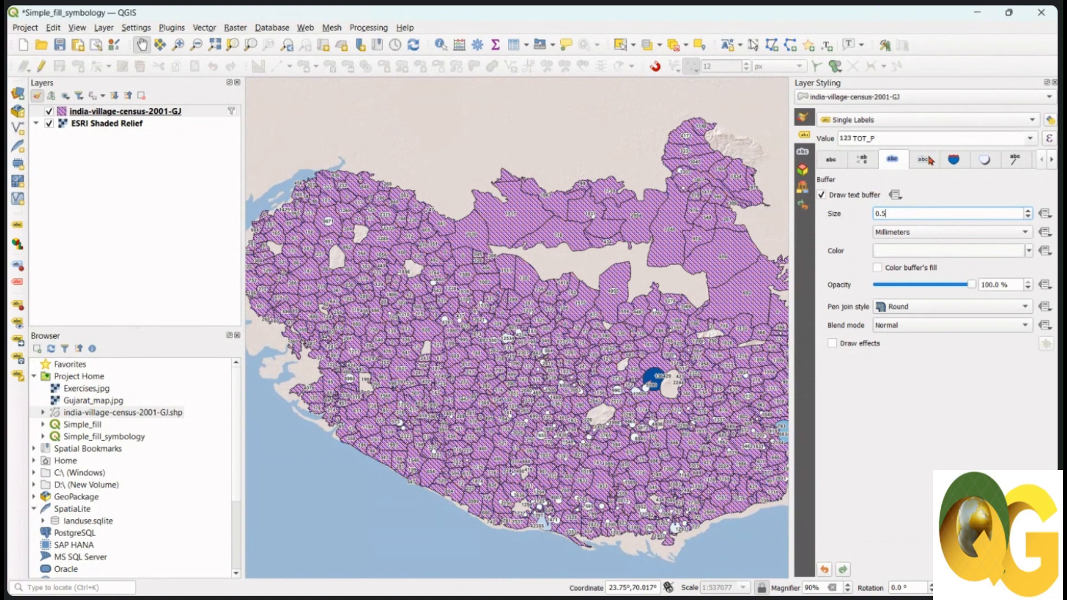
# Try a circle-shaped background behind the labels and turn the background off again
pyautogui.click(1051, 161)
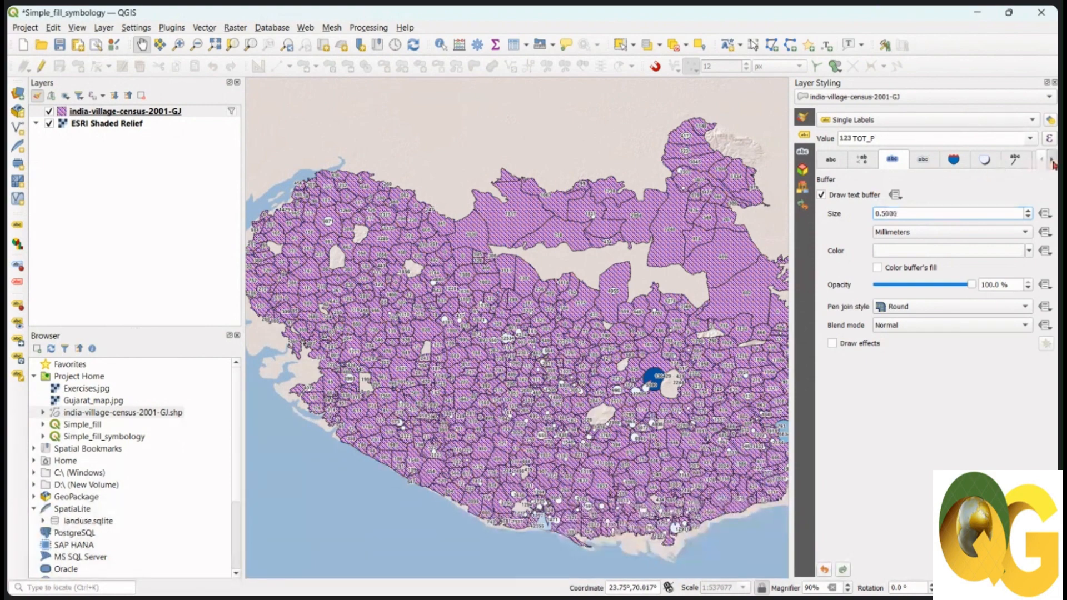
pyautogui.click(898, 161)
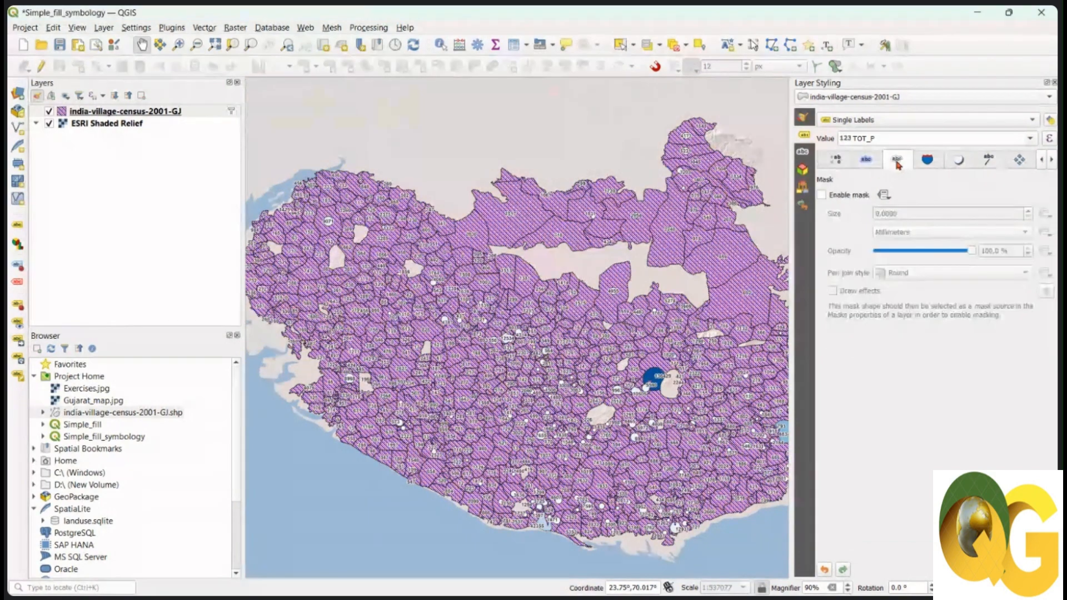
pyautogui.click(928, 160)
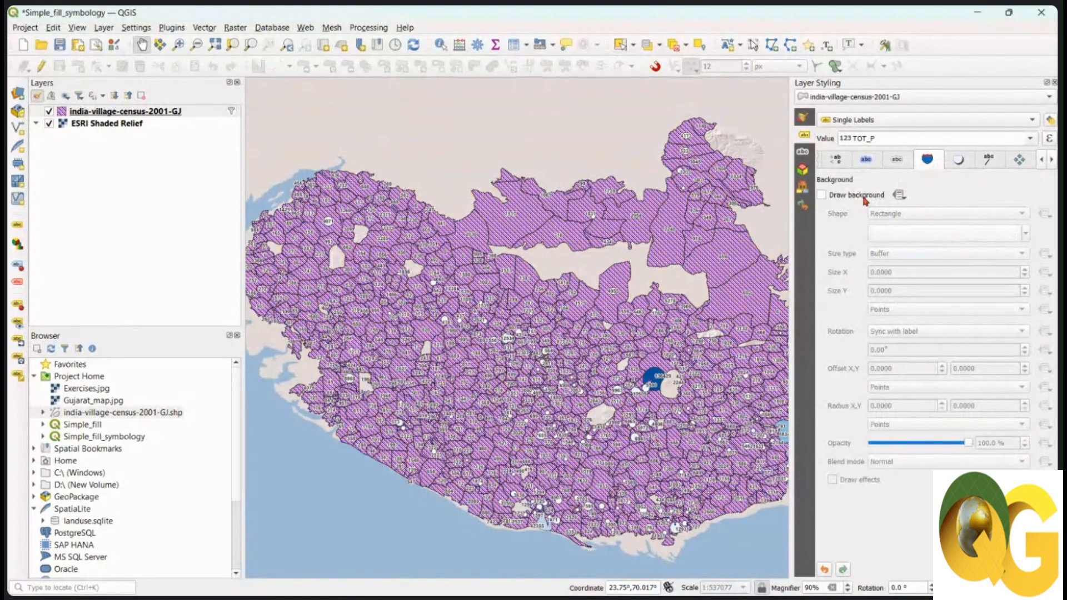
pyautogui.click(821, 196)
pyautogui.click(901, 214)
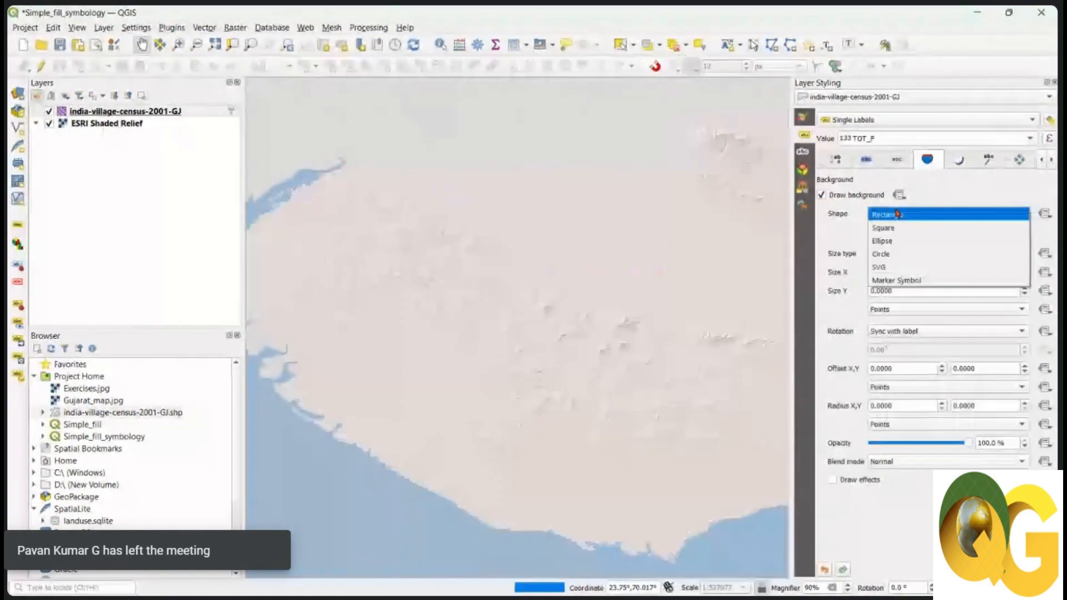
pyautogui.click(904, 254)
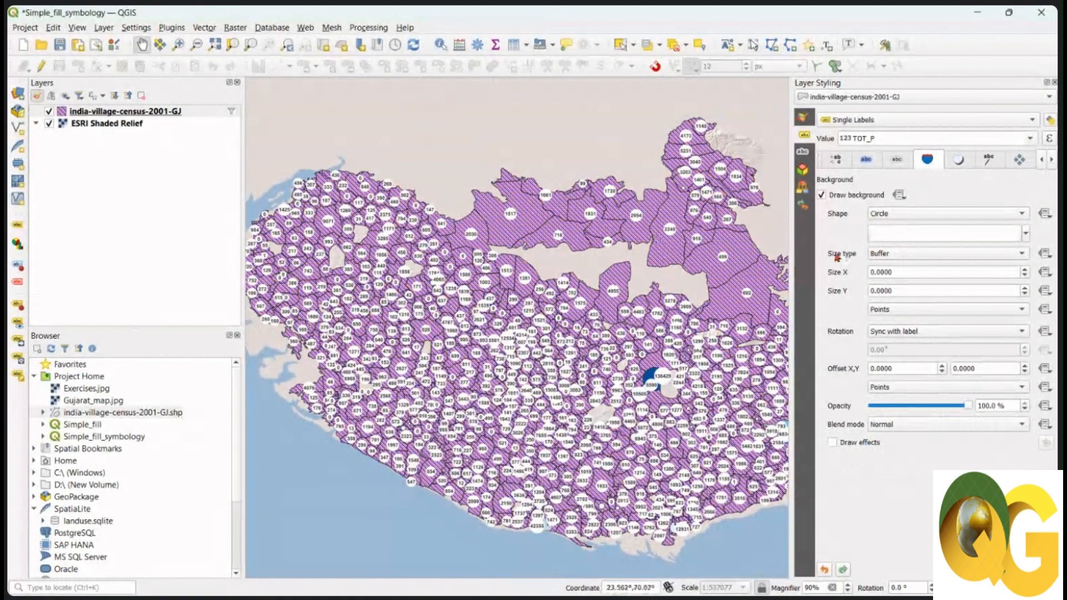
pyautogui.click(822, 196)
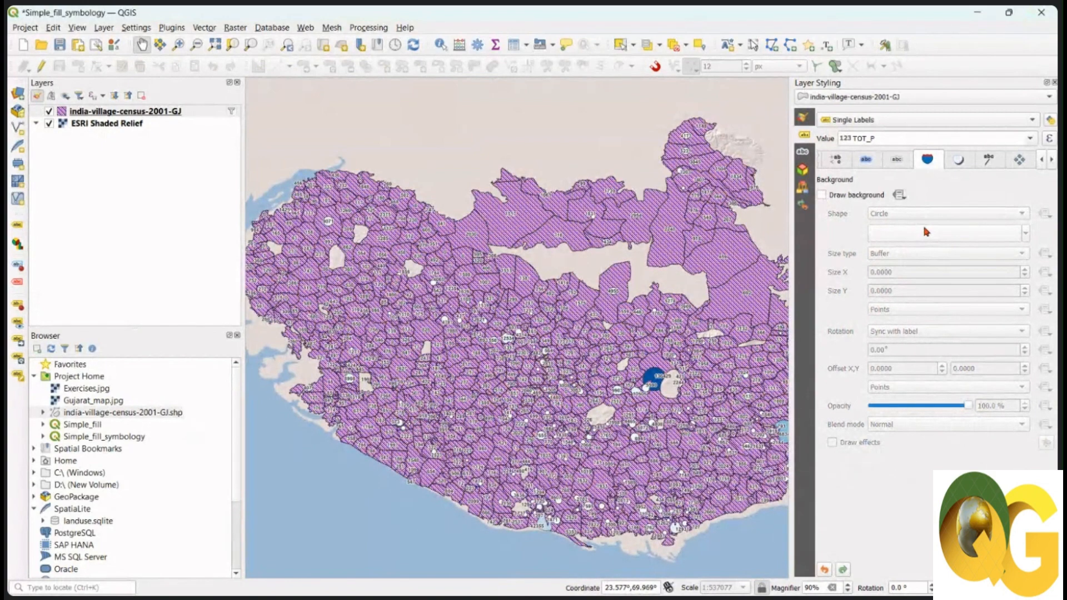
# Try the Offset from Centroid placement mode with the above-right quadrant and magnify the map to inspect the labels
pyautogui.click(993, 162)
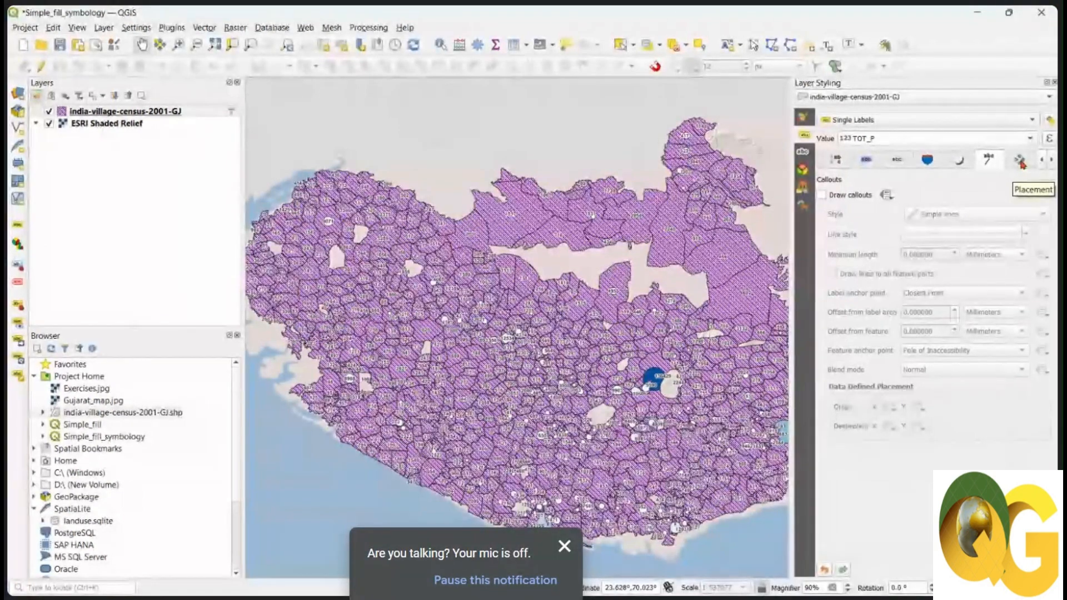
pyautogui.click(1020, 161)
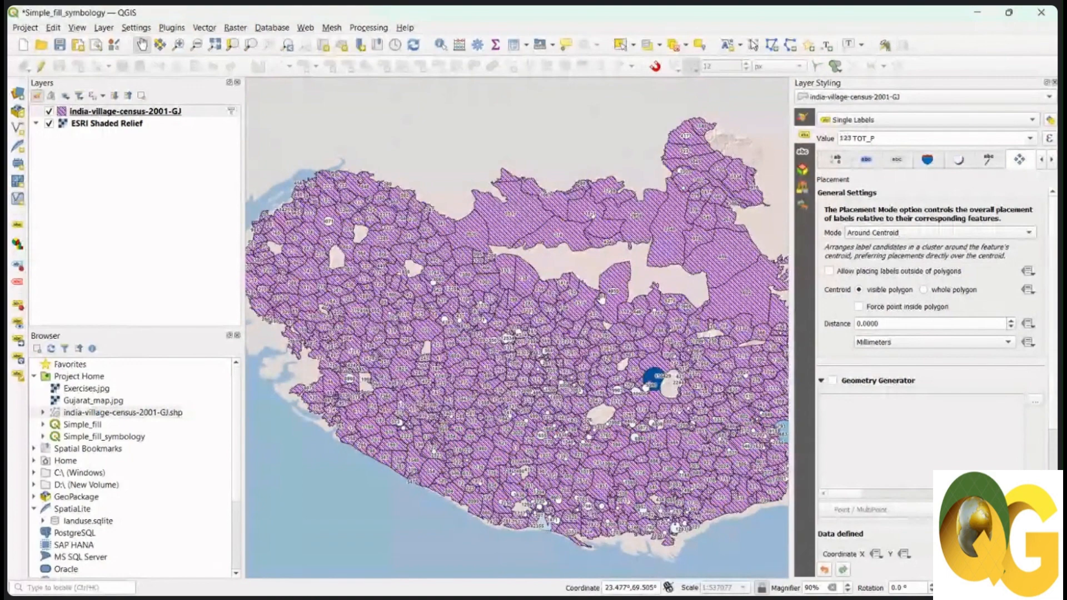
pyautogui.click(939, 230)
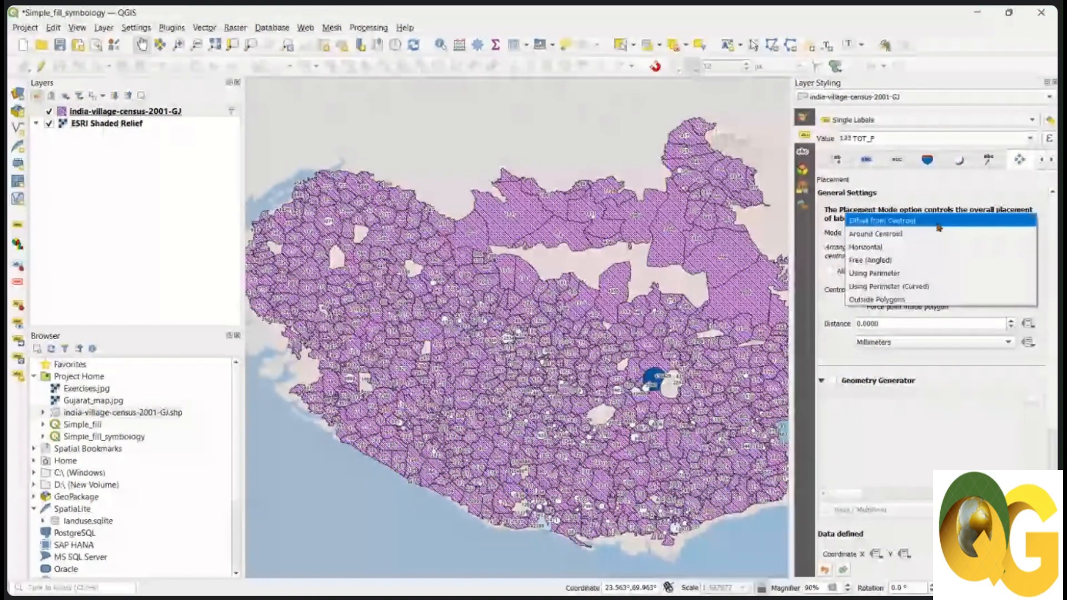
pyautogui.click(939, 222)
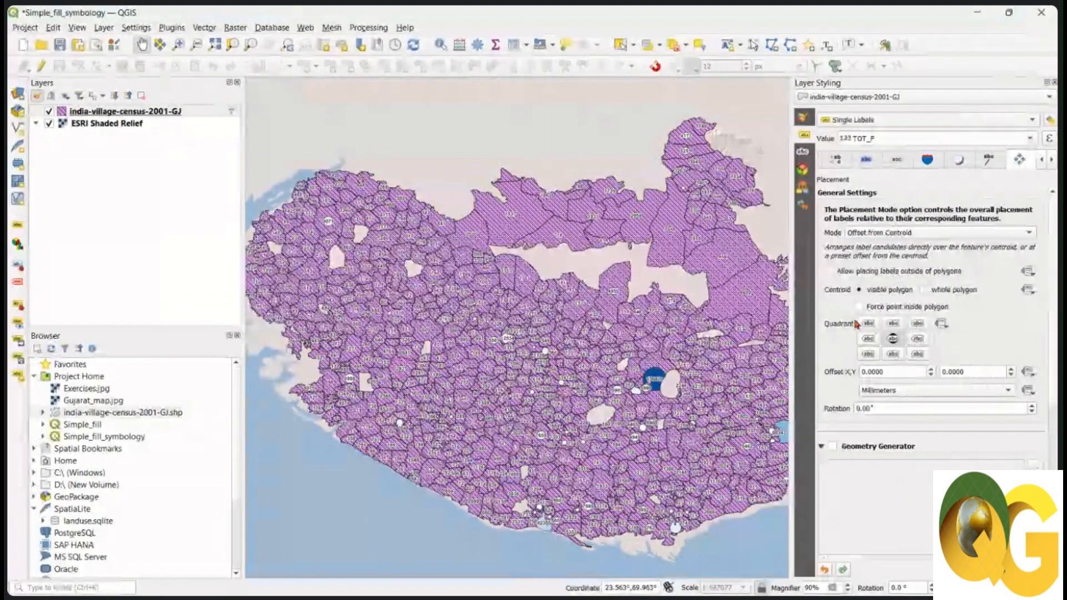
pyautogui.click(924, 327)
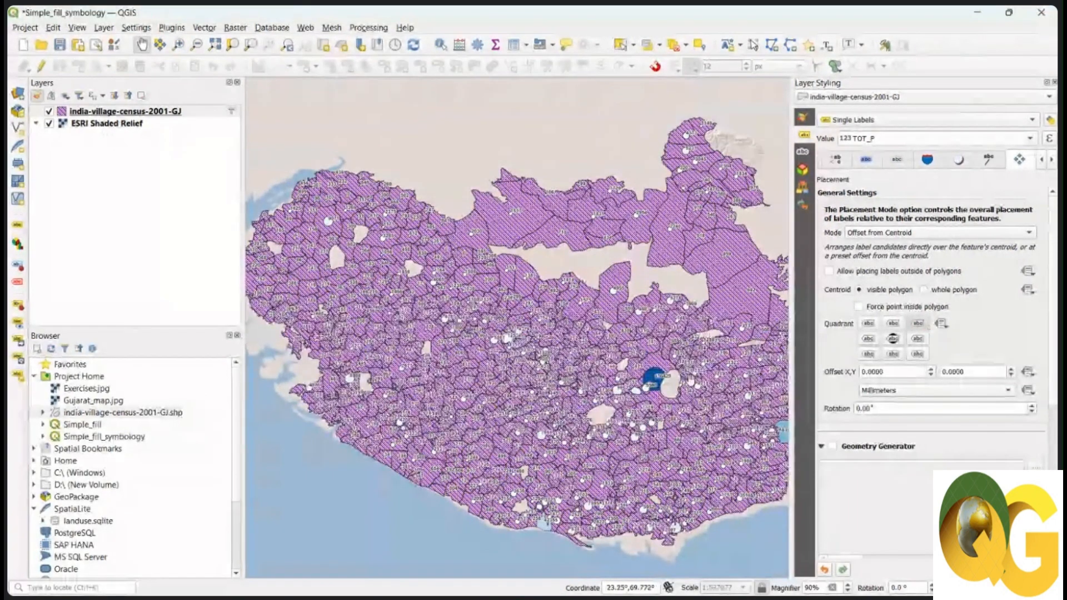
pyautogui.scroll(3, 647, 353)
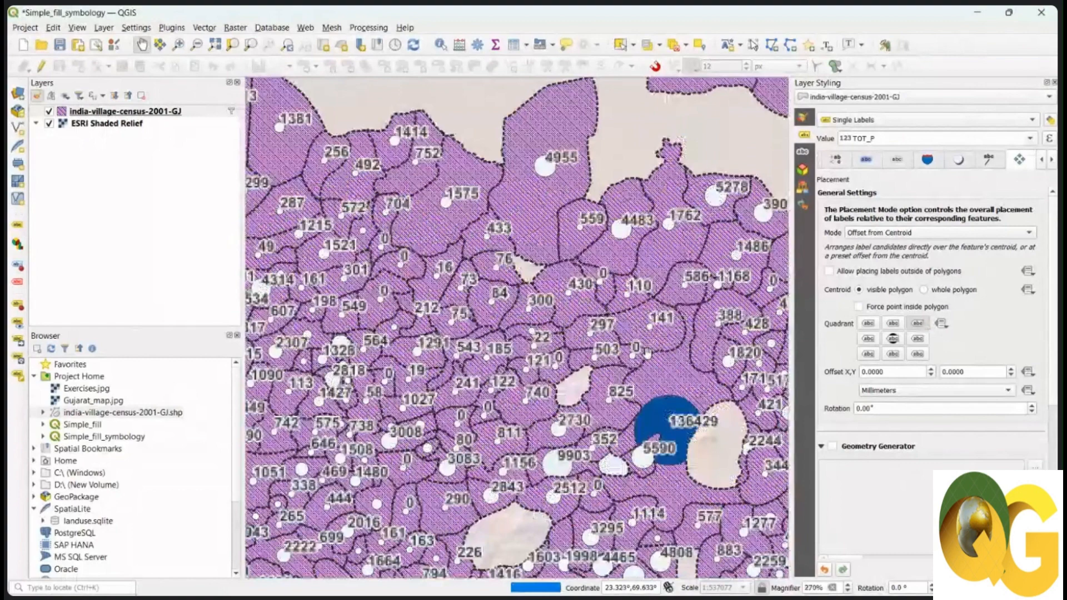
pyautogui.scroll(3, 647, 351)
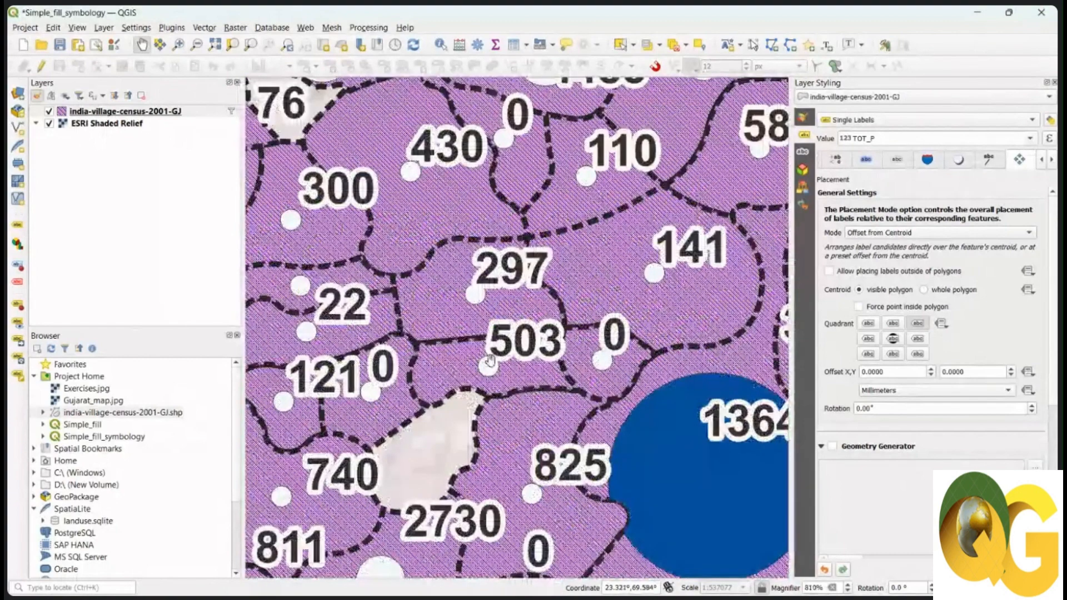
# Try the below-left and centre label quadrants, and return the placement mode to Around Centroid
pyautogui.click(870, 356)
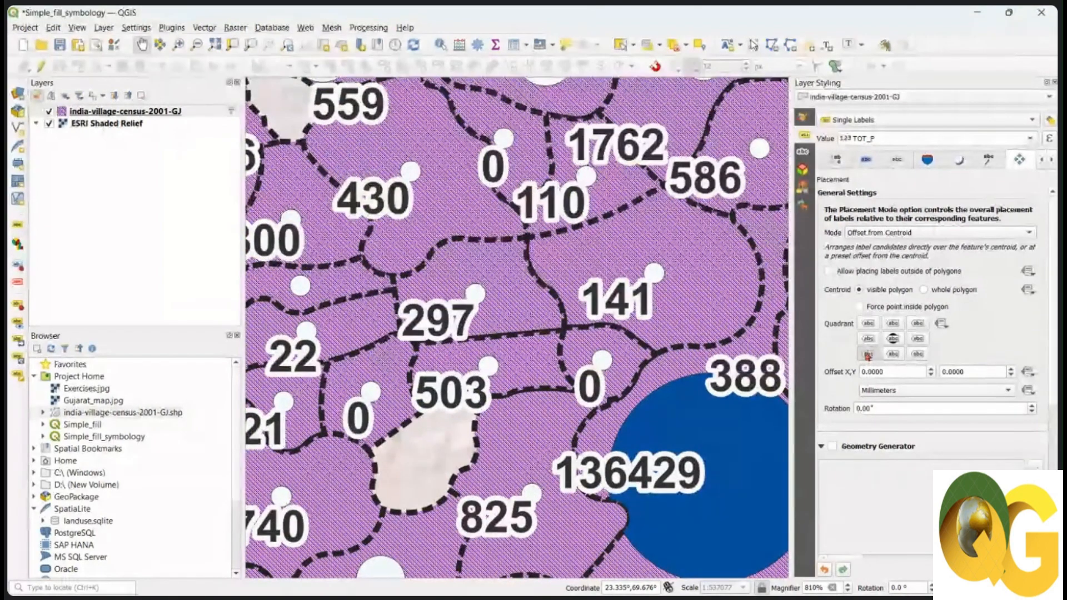
pyautogui.click(893, 339)
pyautogui.click(909, 233)
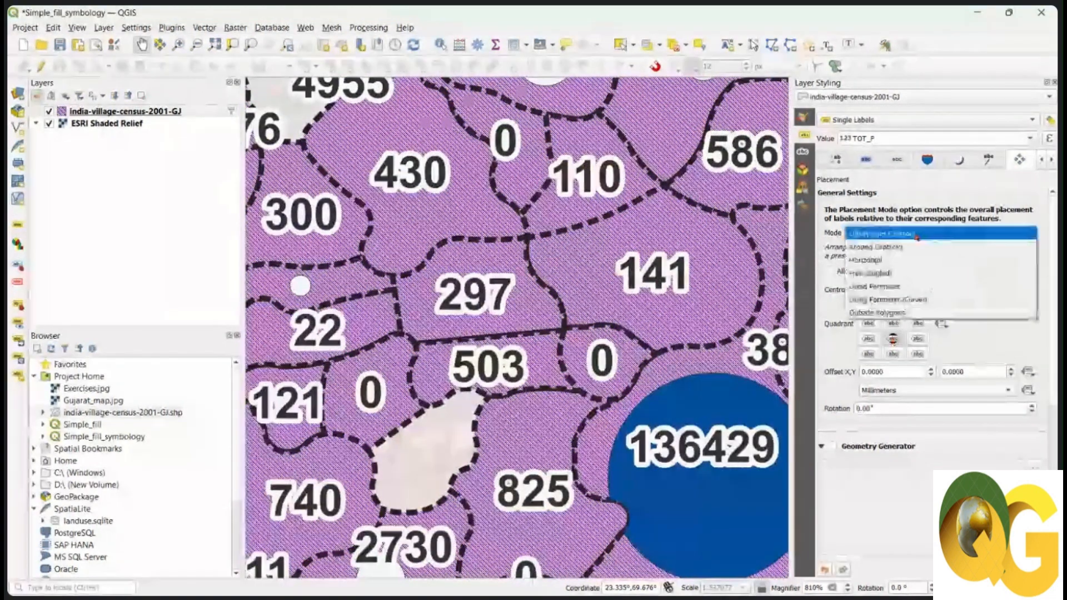
pyautogui.click(913, 251)
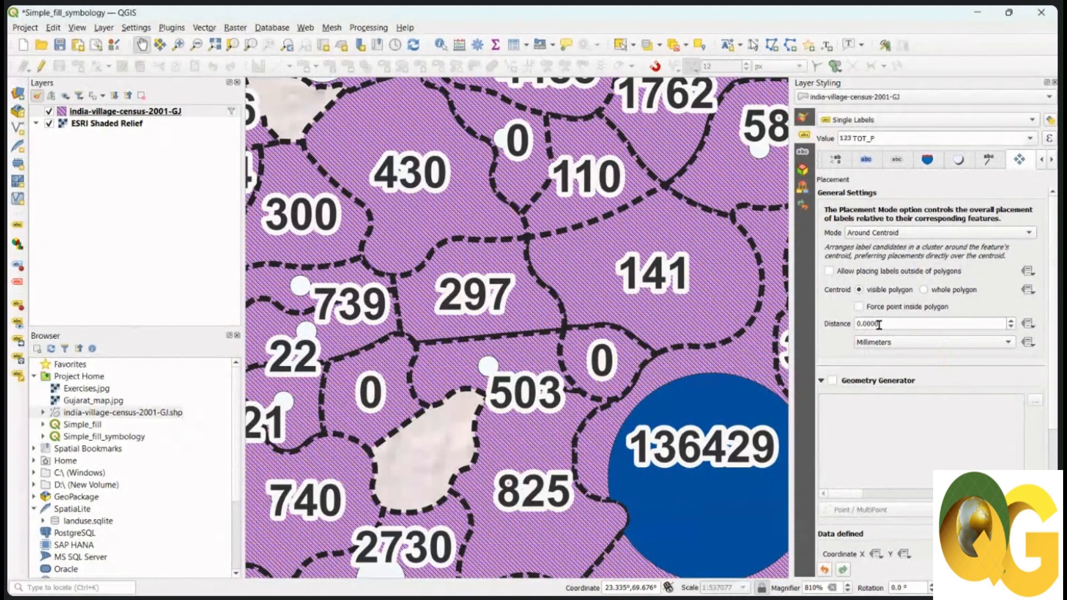
# Enable scale dependent visibility for the labels with a minimum scale of 1:539000
pyautogui.click(1051, 159)
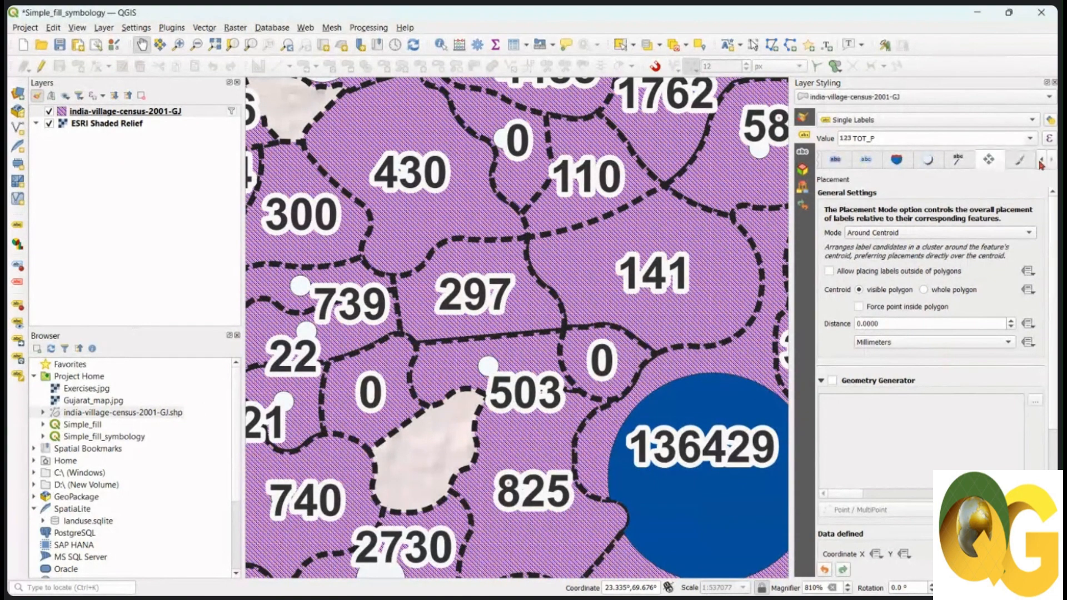
pyautogui.click(1021, 161)
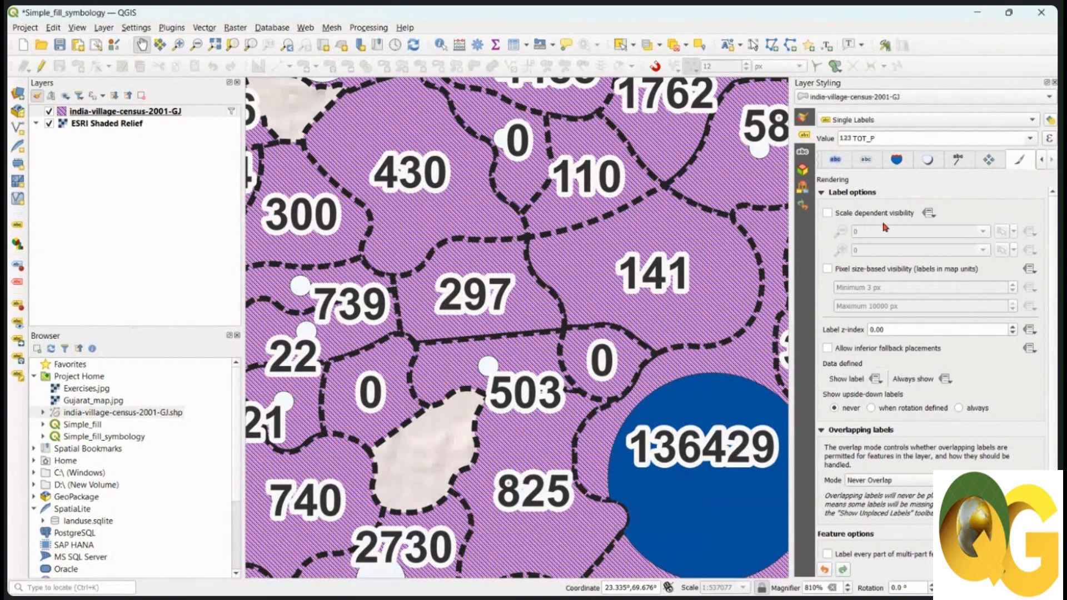
pyautogui.click(828, 214)
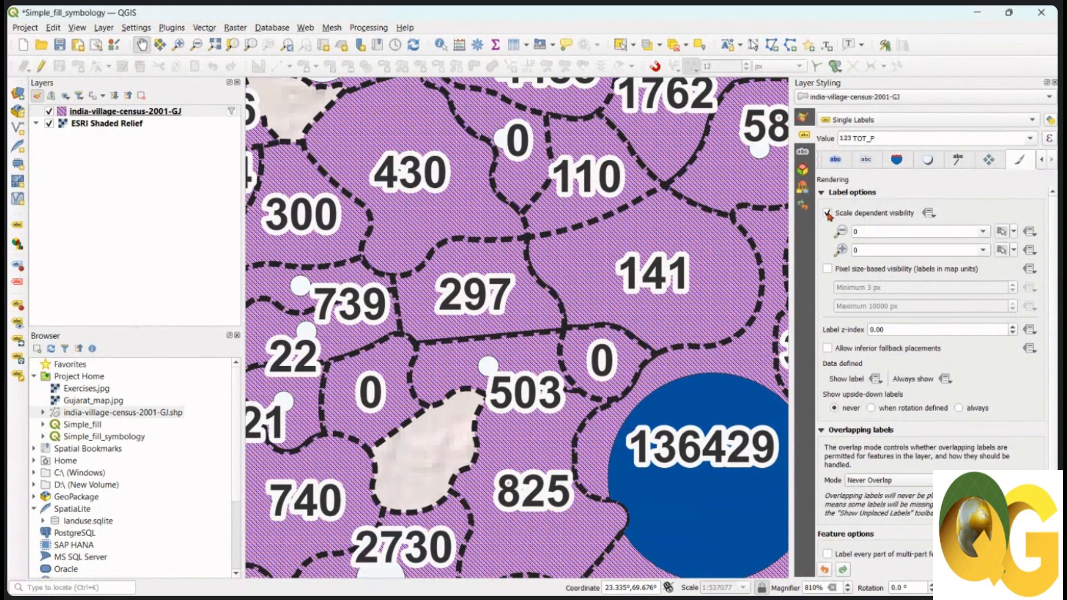
pyautogui.doubleClick(854, 232)
pyautogui.write('1:5')
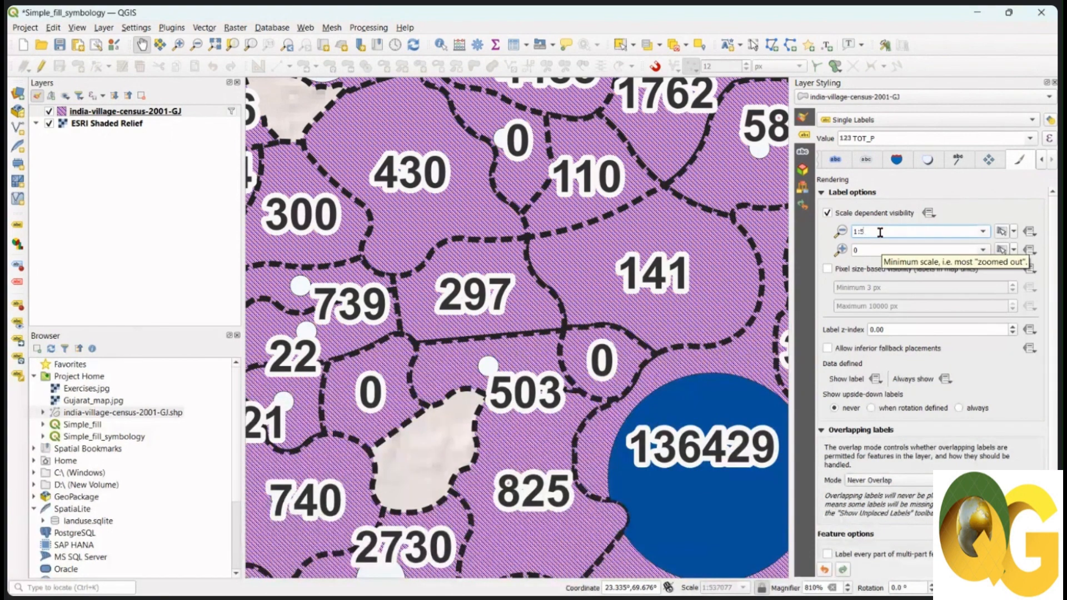
pyautogui.write('39000')
# Set the maximum scale for label visibility to 1:50000
pyautogui.click(920, 249)
pyautogui.doubleClick(897, 251)
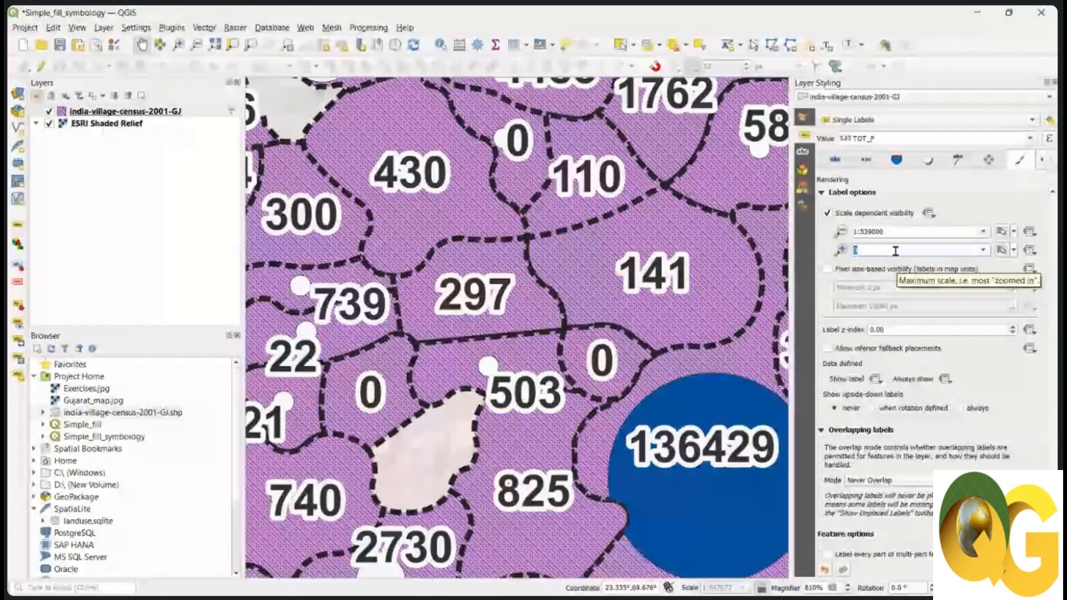
pyautogui.write('50')
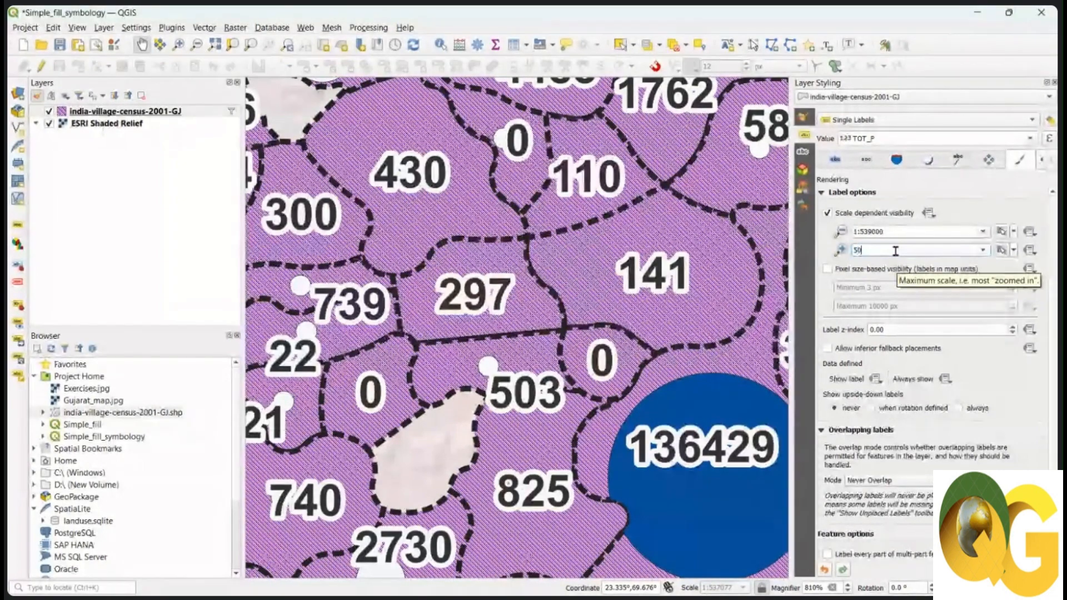
pyautogui.write('000')
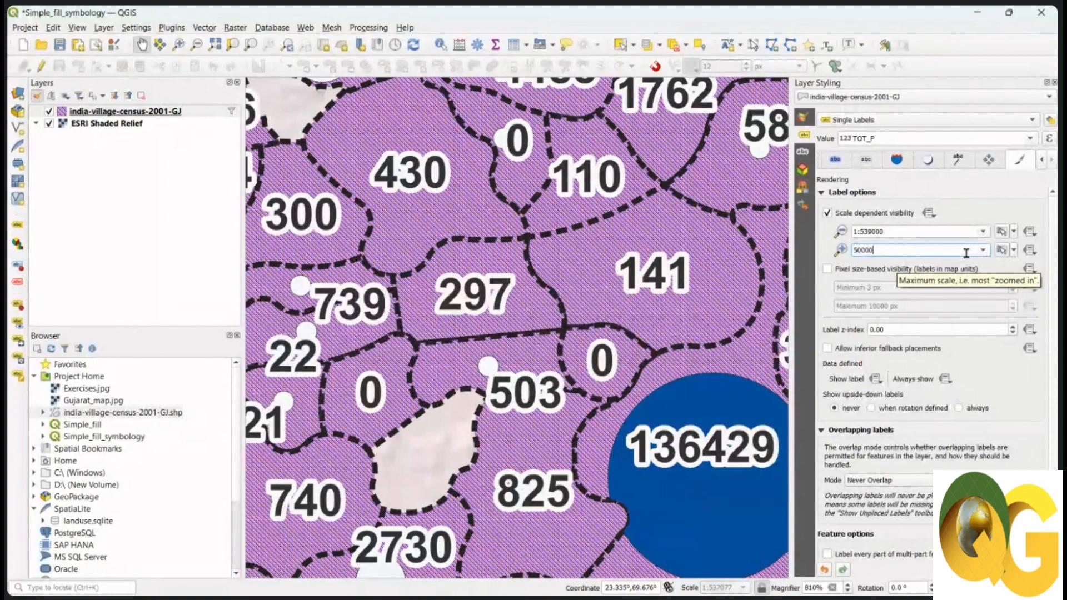
pyautogui.click(984, 251)
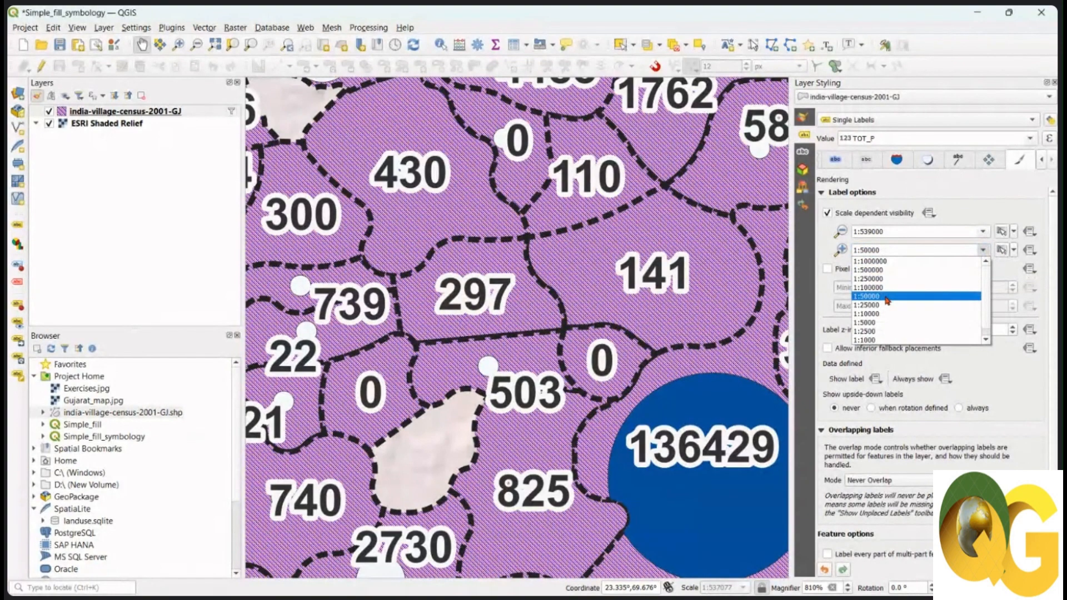
pyautogui.click(886, 300)
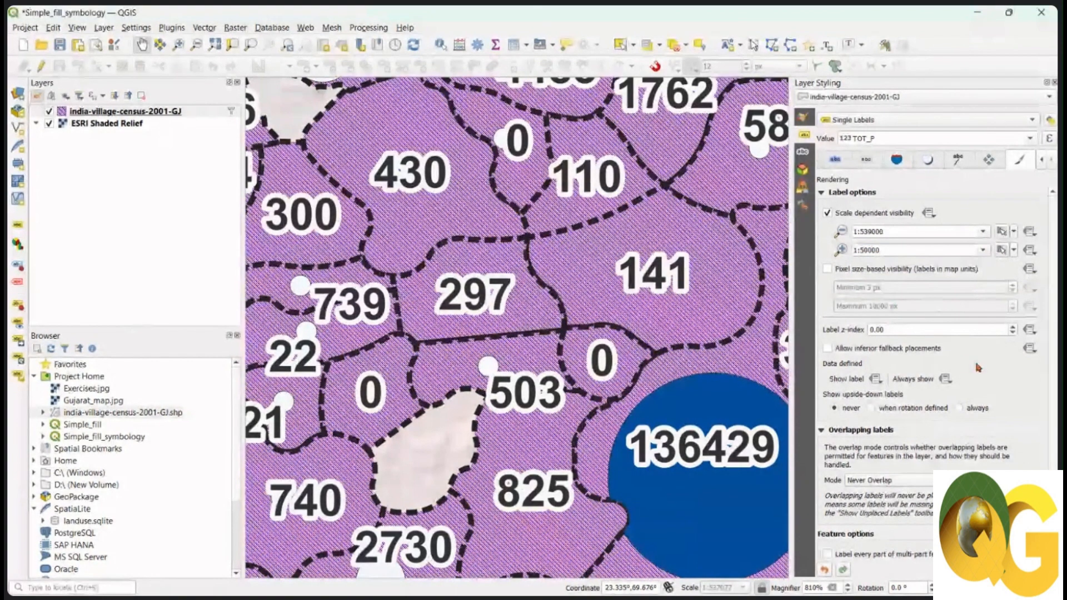
# Review the remaining label rendering options and inspect the labelled villages across the map at several magnifications
pyautogui.scroll(-1, 1053, 323)
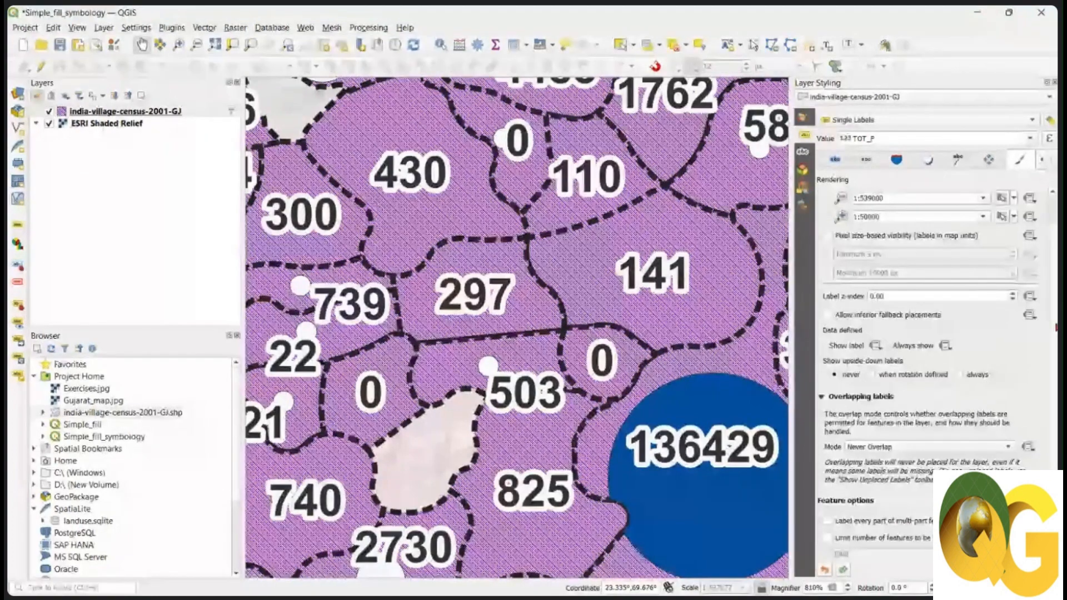
pyautogui.scroll(-2, 1056, 328)
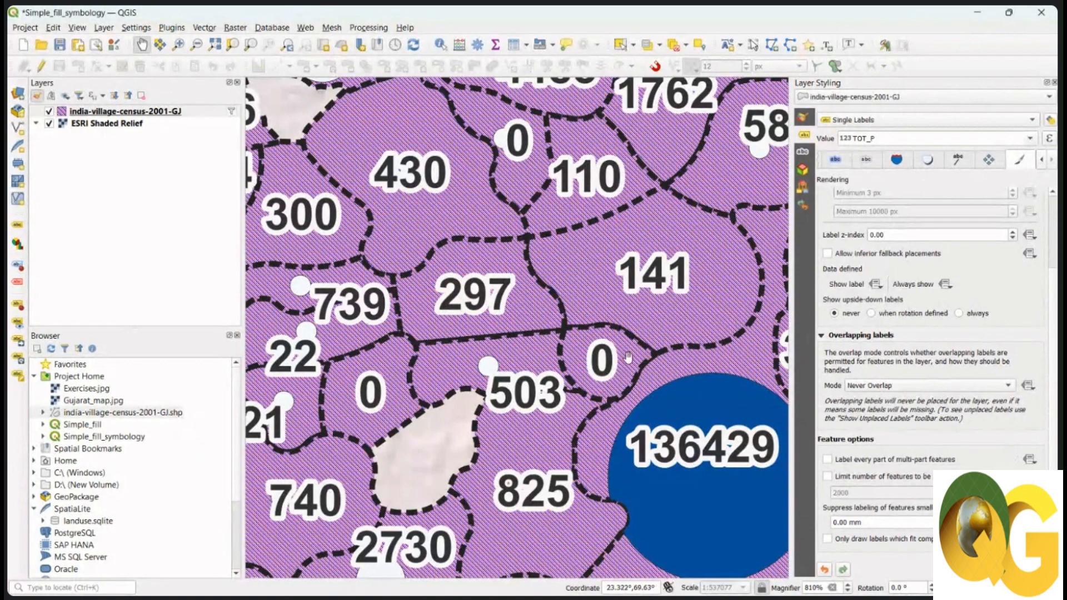
pyautogui.scroll(3, 1056, 395)
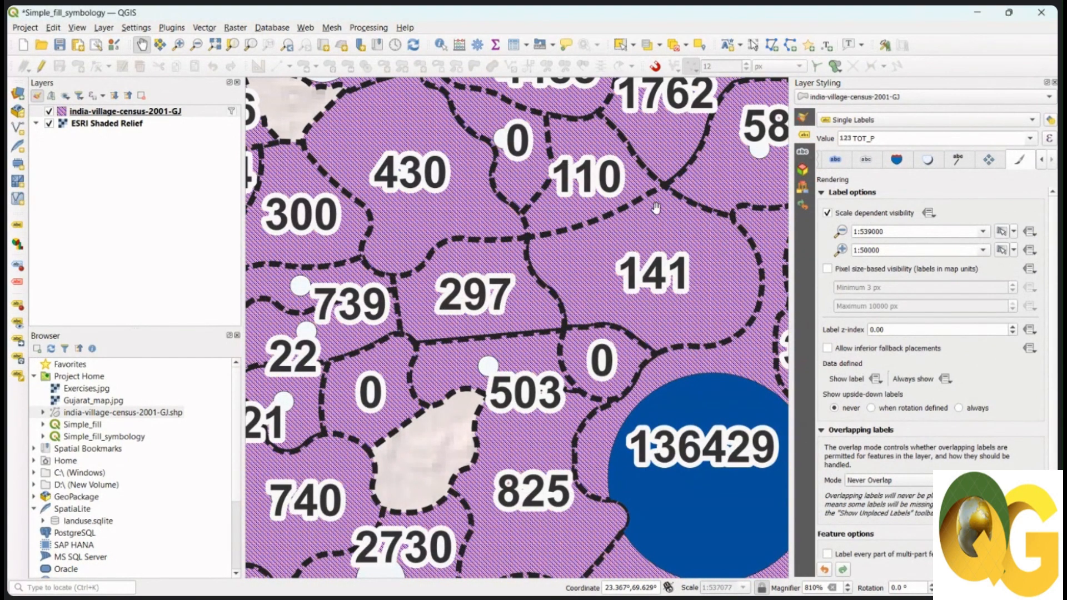
pyautogui.click(802, 117)
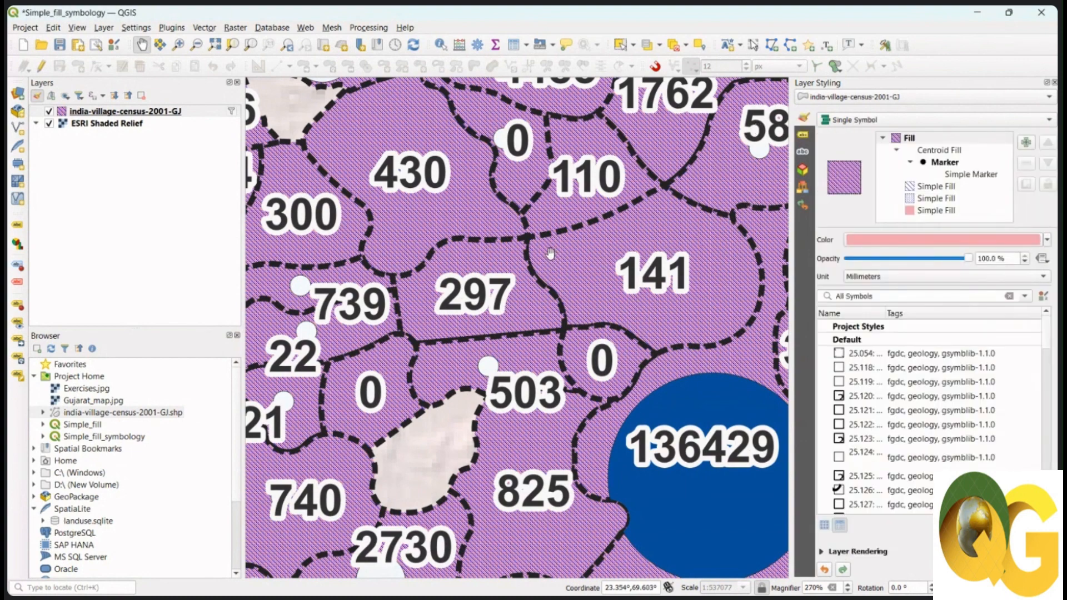
pyautogui.scroll(-5, 550, 253)
pyautogui.moveTo(550, 253); pyautogui.dragTo(610, 307)
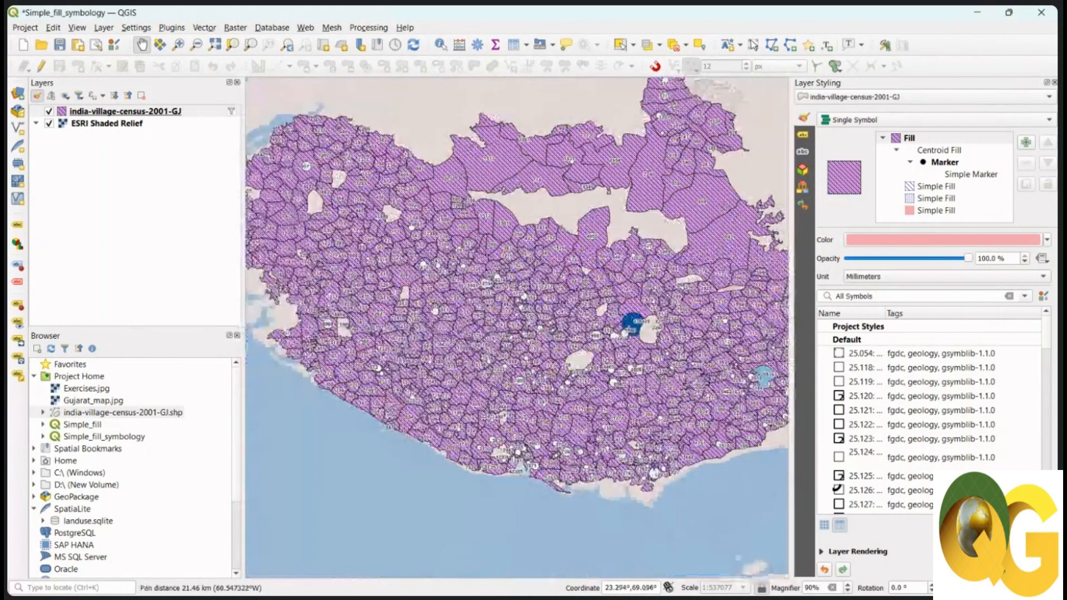
pyautogui.scroll(5, 434, 305)
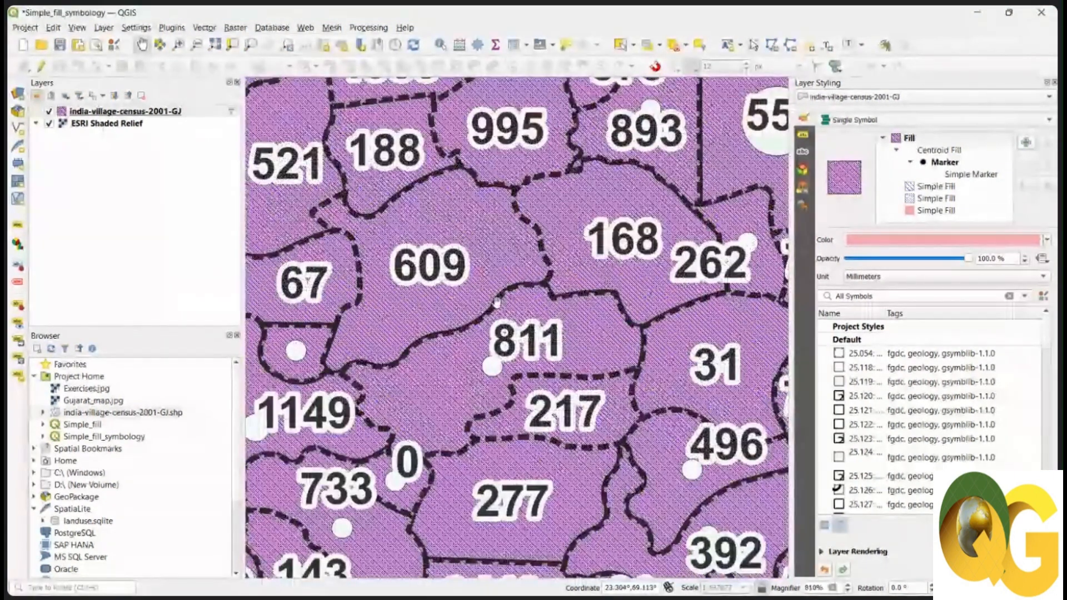
pyautogui.scroll(-5, 497, 301)
pyautogui.moveTo(497, 314); pyautogui.dragTo(400, 315)
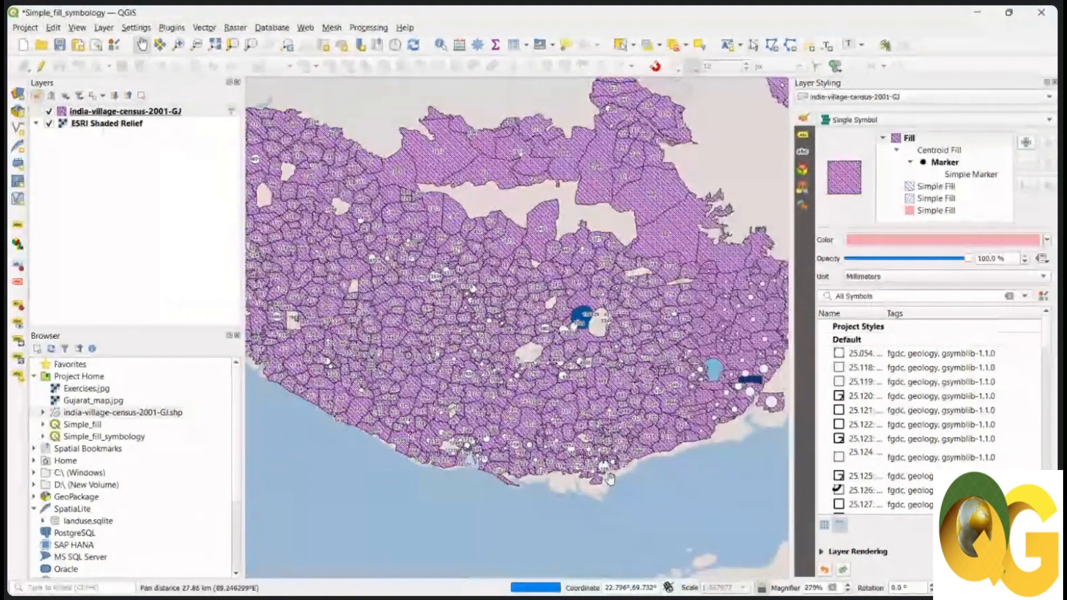
pyautogui.scroll(2, 610, 478)
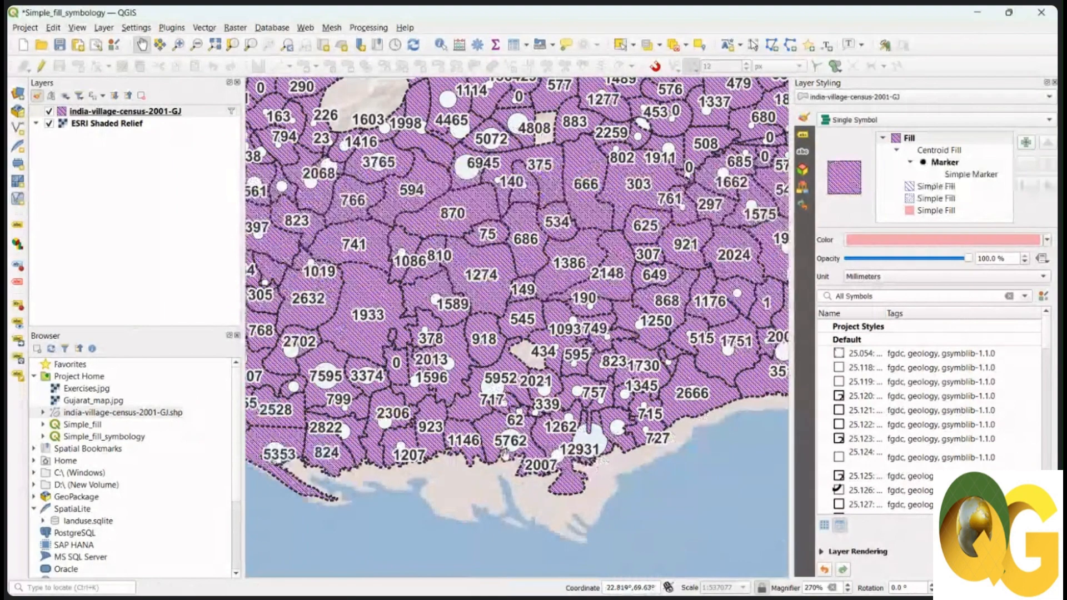
pyautogui.scroll(-3, 540, 393)
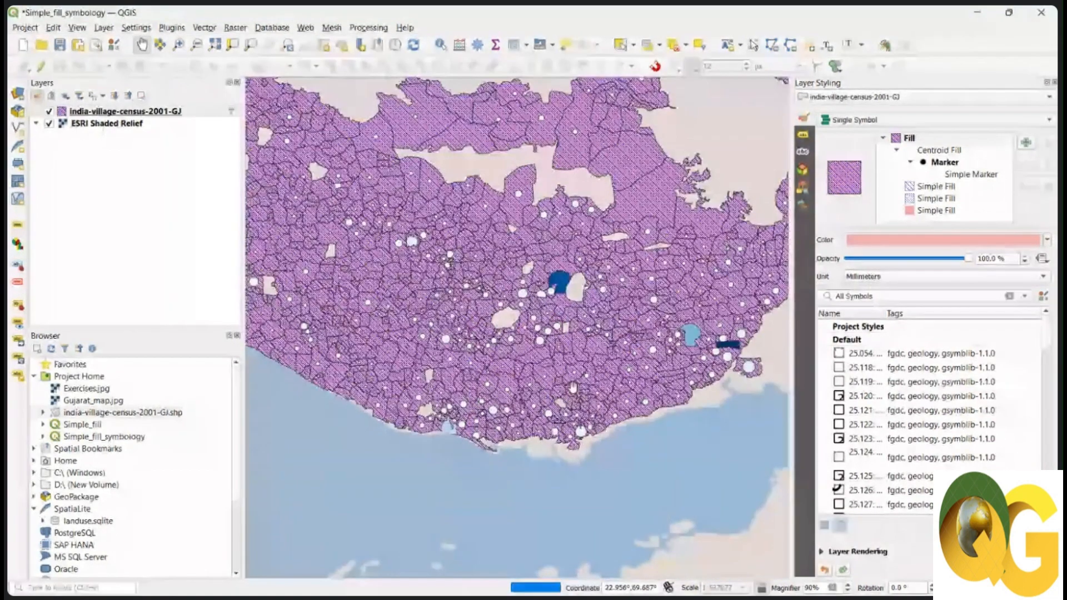
pyautogui.moveTo(540, 393); pyautogui.dragTo(581, 418)
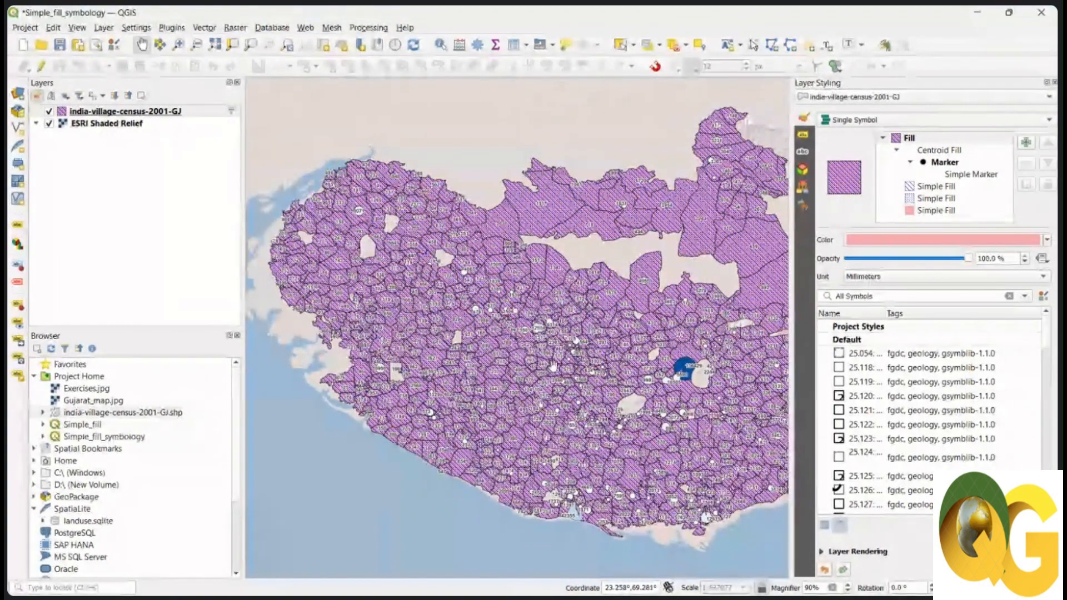
pyautogui.moveTo(557, 363); pyautogui.dragTo(541, 360)
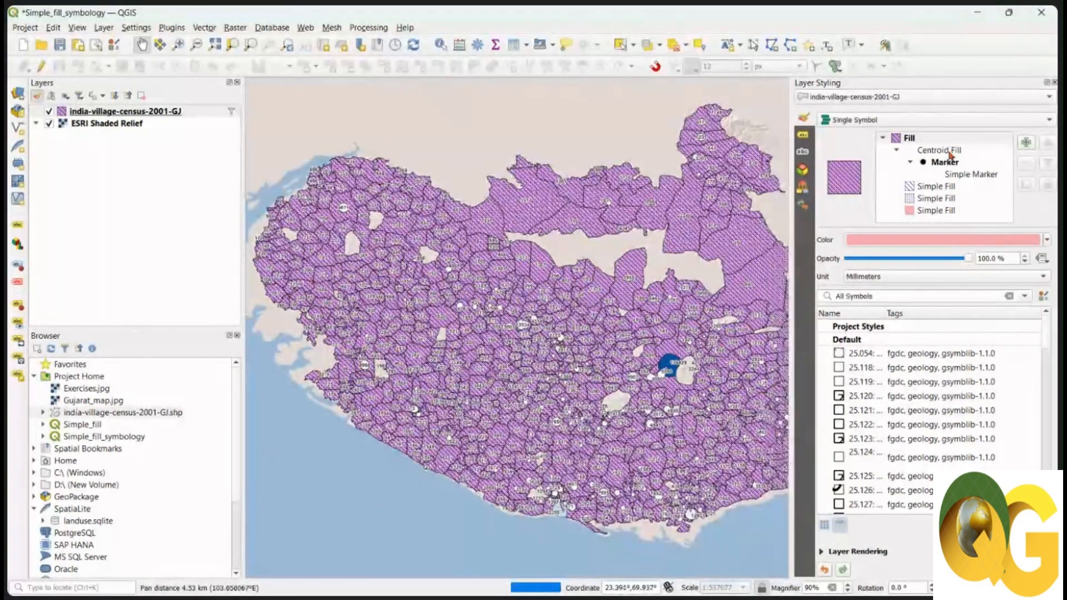
# Remove the Centroid Fill symbol layer from the village layer's fill symbol
pyautogui.click(945, 151)
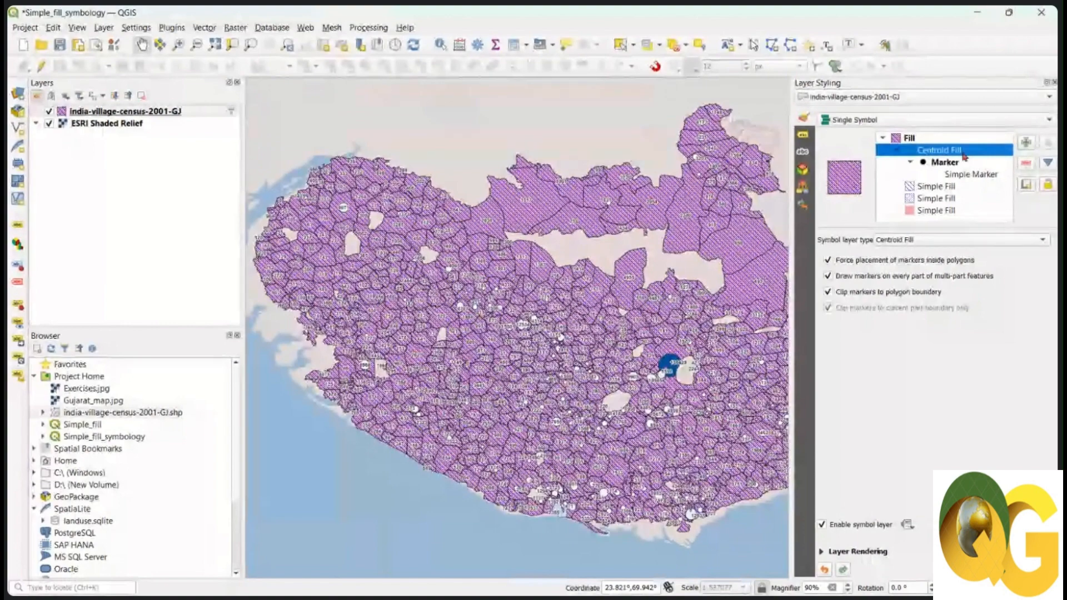
pyautogui.click(1026, 163)
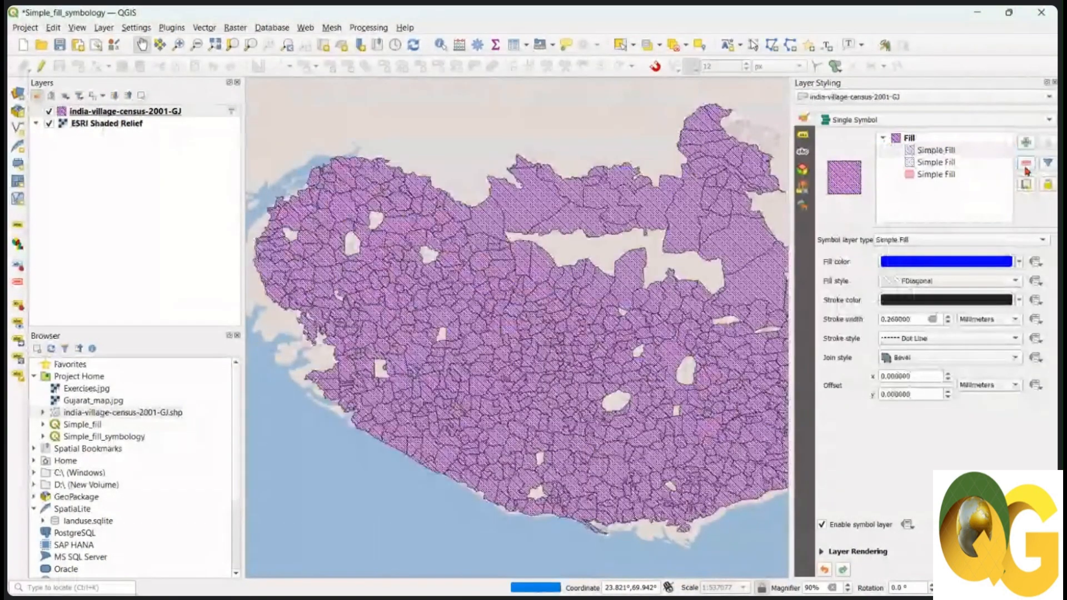
pyautogui.moveTo(610, 252); pyautogui.dragTo(604, 252)
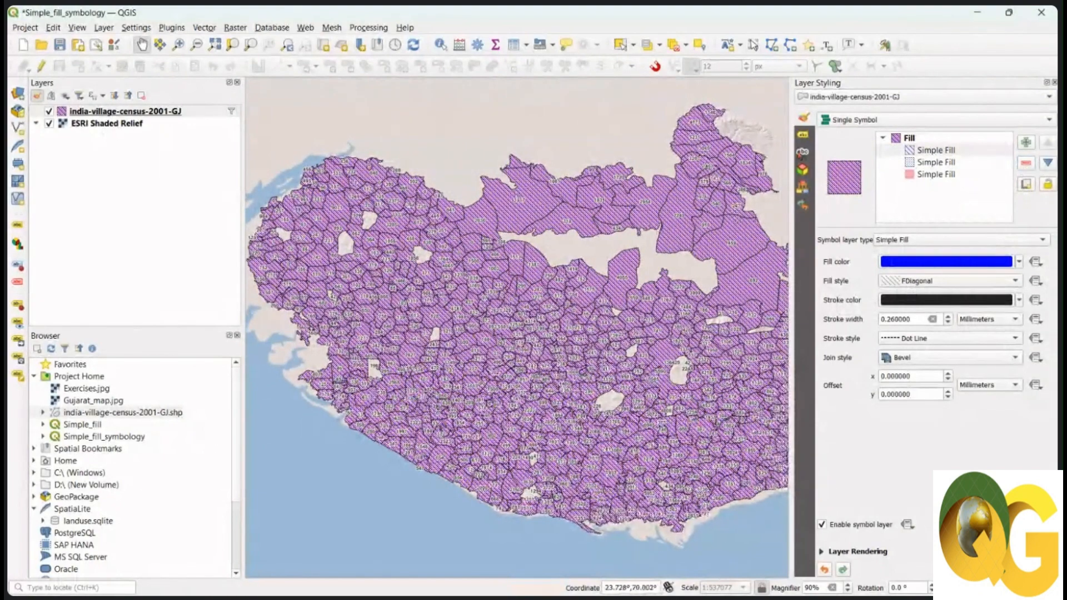
# Turn off labelling for the village layer by switching it to No Labels
pyautogui.click(803, 135)
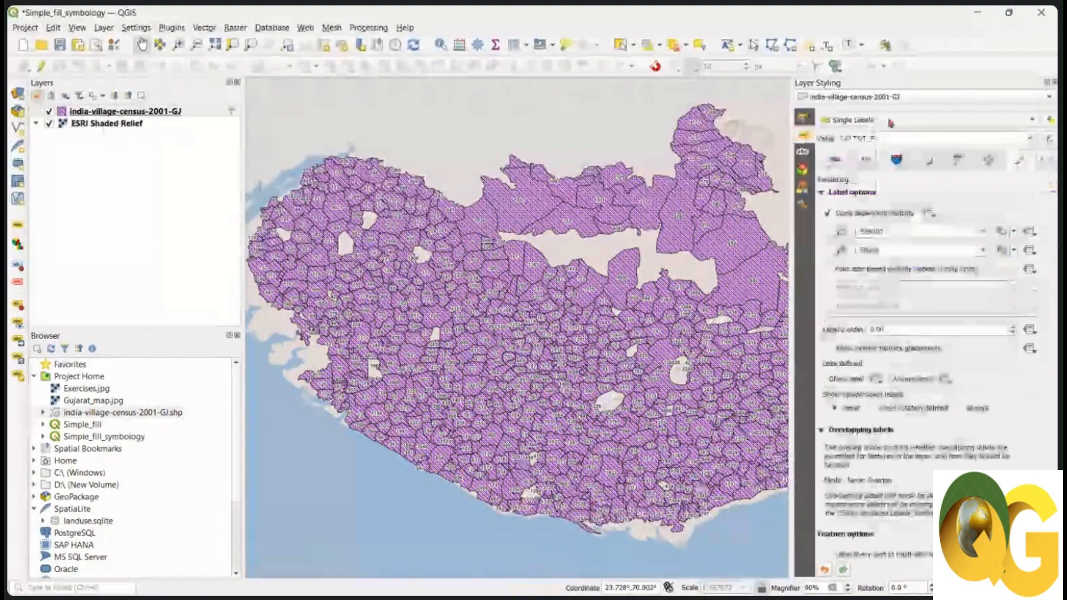
pyautogui.click(890, 120)
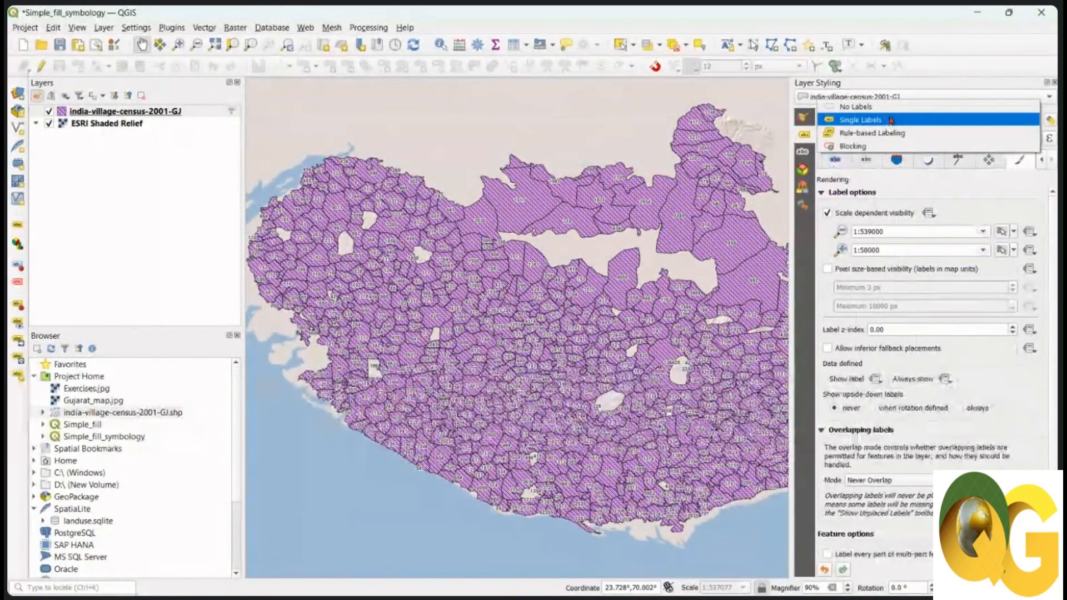
pyautogui.click(889, 109)
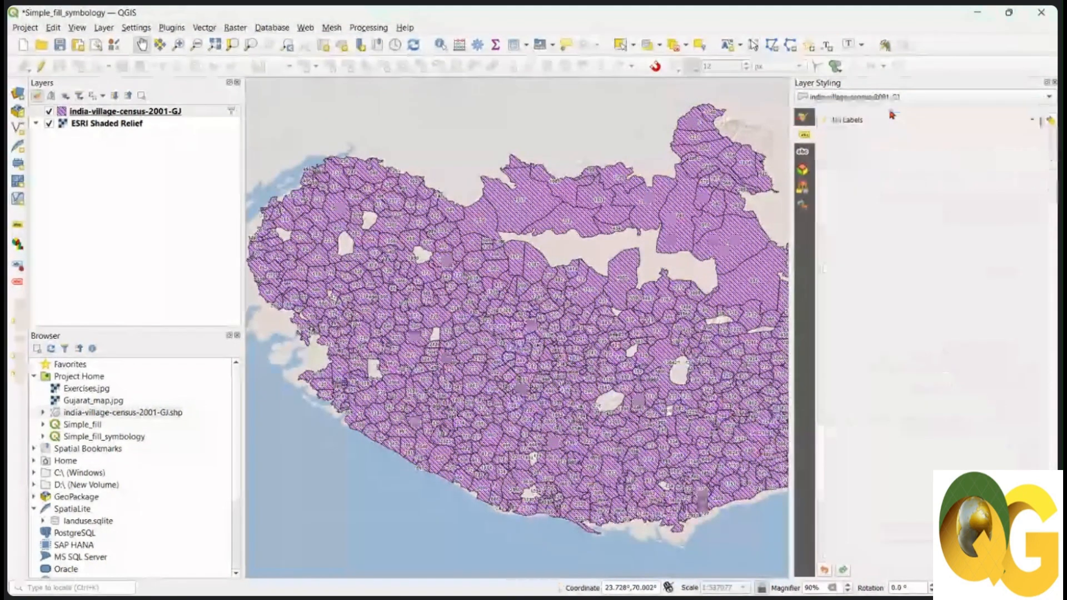
pyautogui.moveTo(572, 375); pyautogui.dragTo(558, 380)
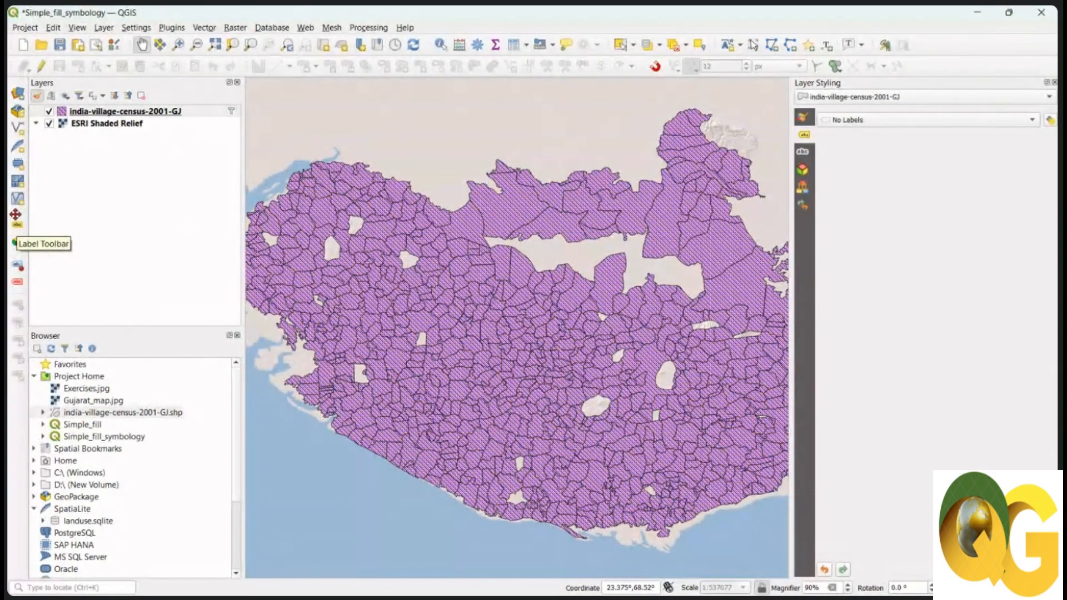
pyautogui.rightClick(565, 26)
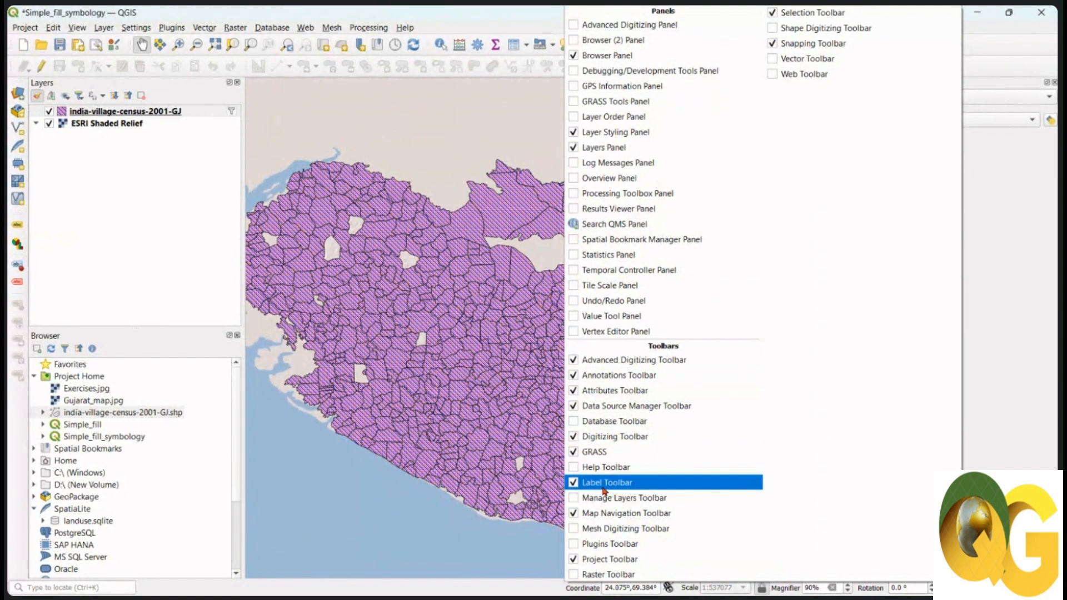
pyautogui.click(531, 18)
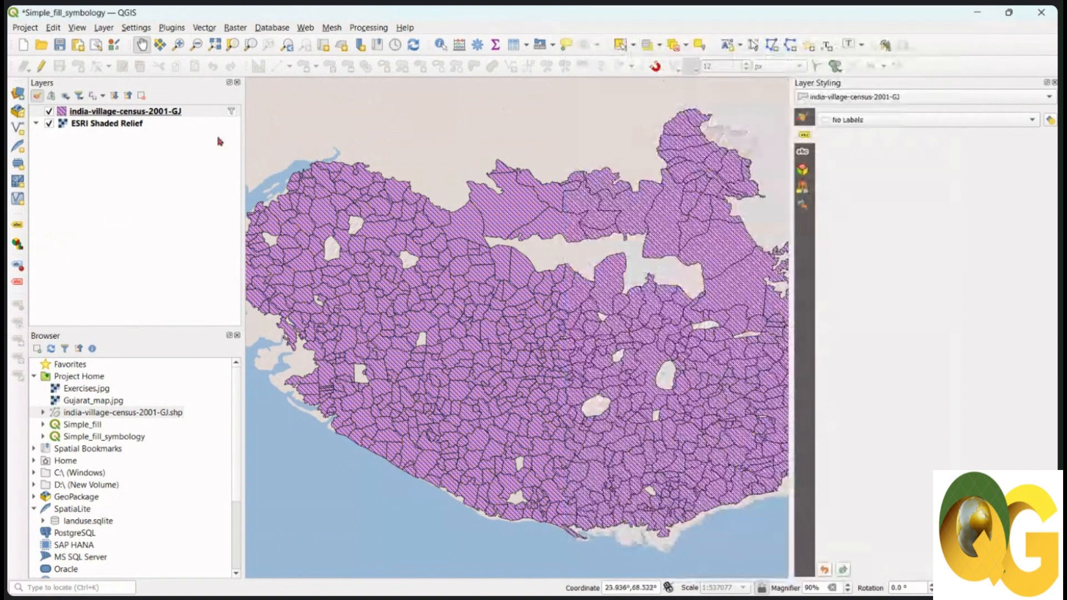
# Set the village census layer's diagram type to Pie Chart in its layer properties
pyautogui.rightClick(169, 111)
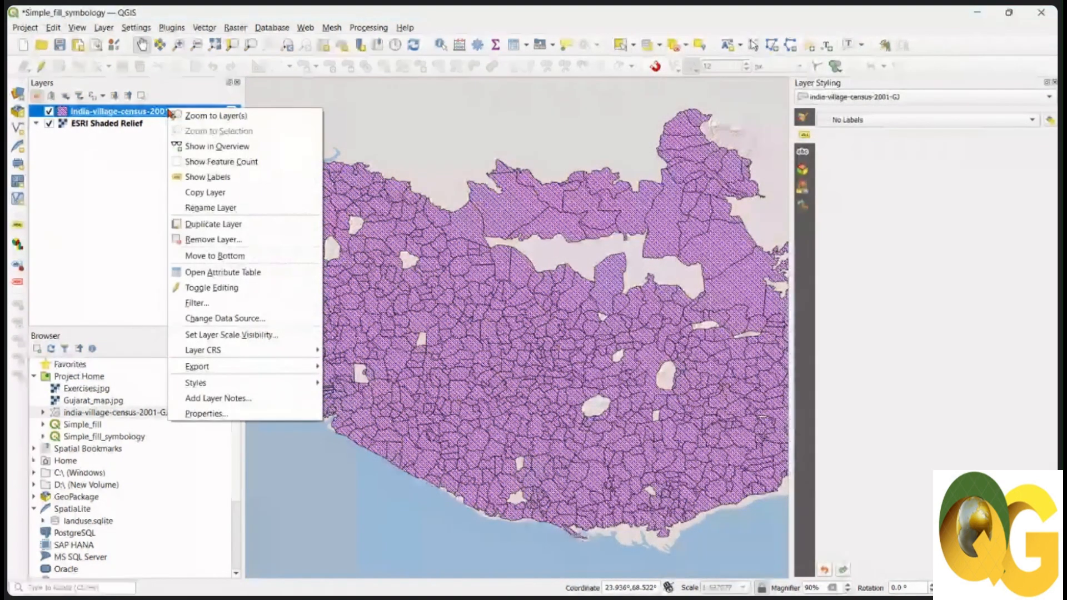
pyautogui.click(222, 414)
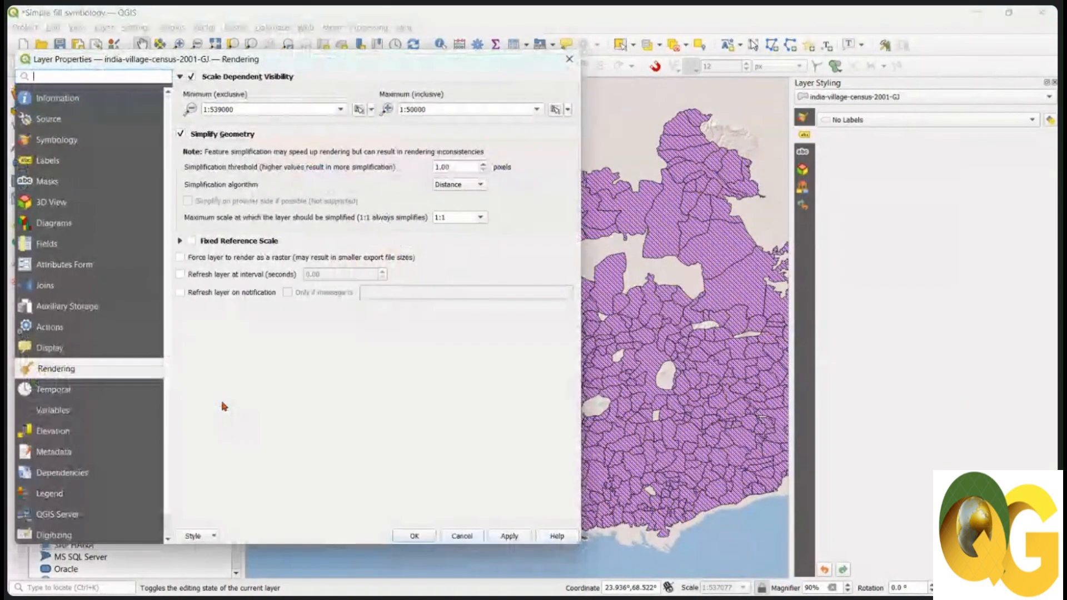
pyautogui.click(55, 223)
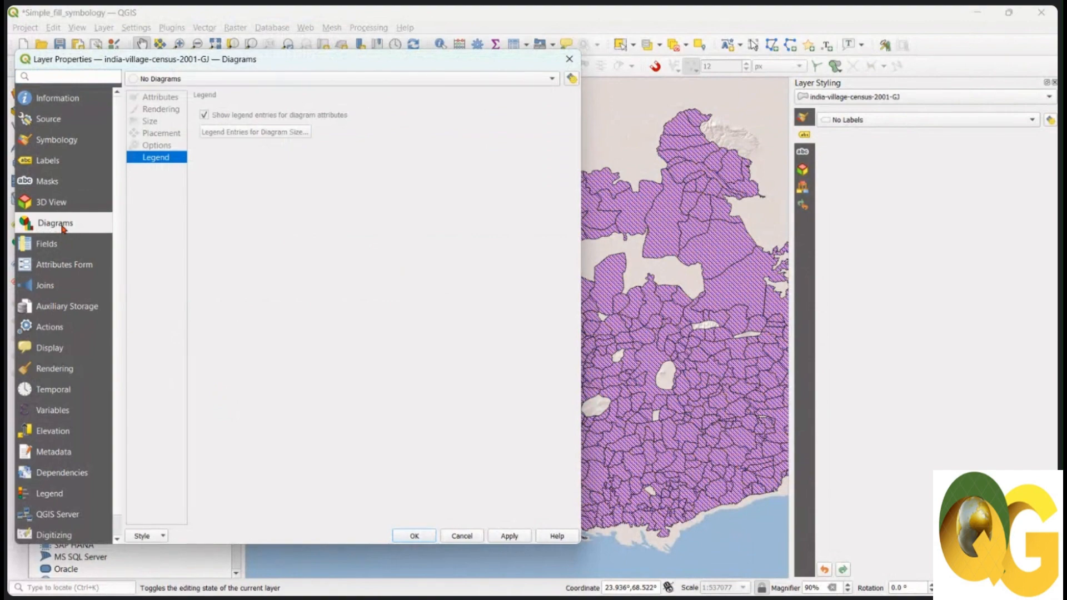
pyautogui.click(210, 82)
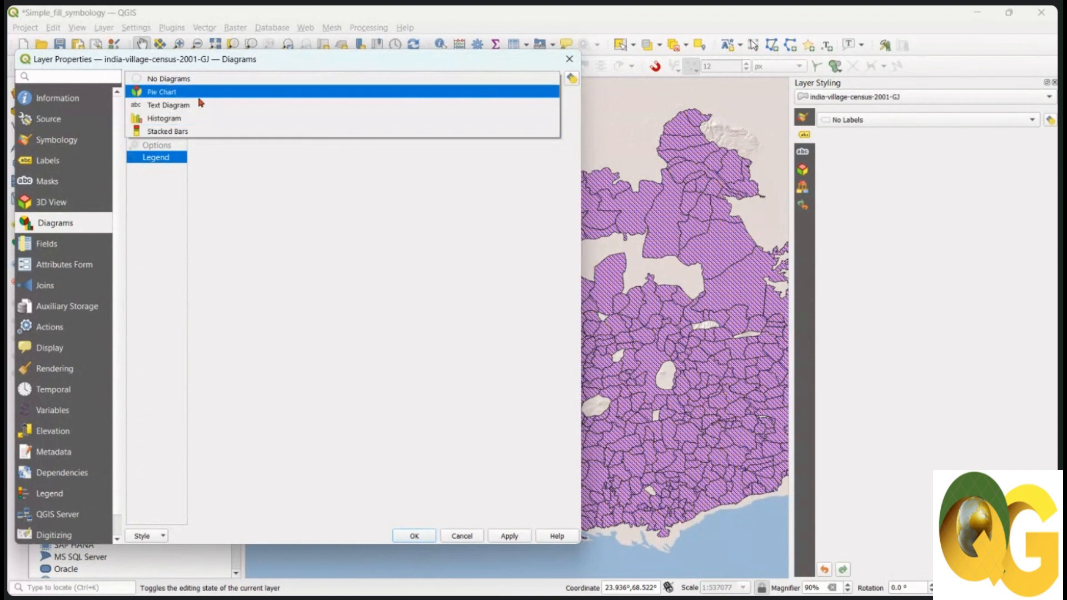
pyautogui.click(203, 93)
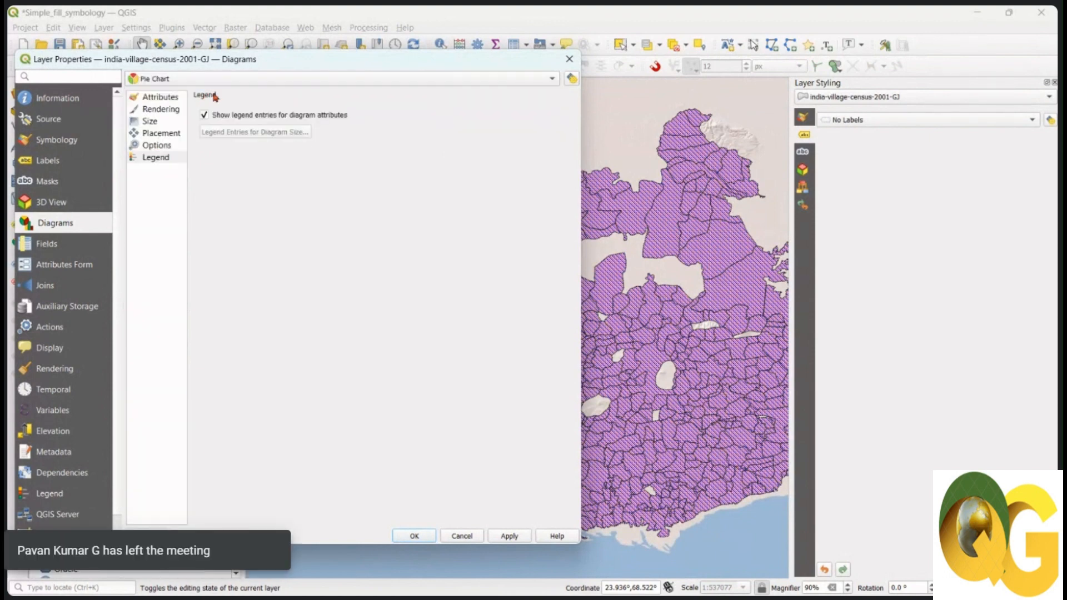
# Assign the TOT_M and TOT_F attributes to the pie chart and remove the blank attribute entry
pyautogui.click(161, 98)
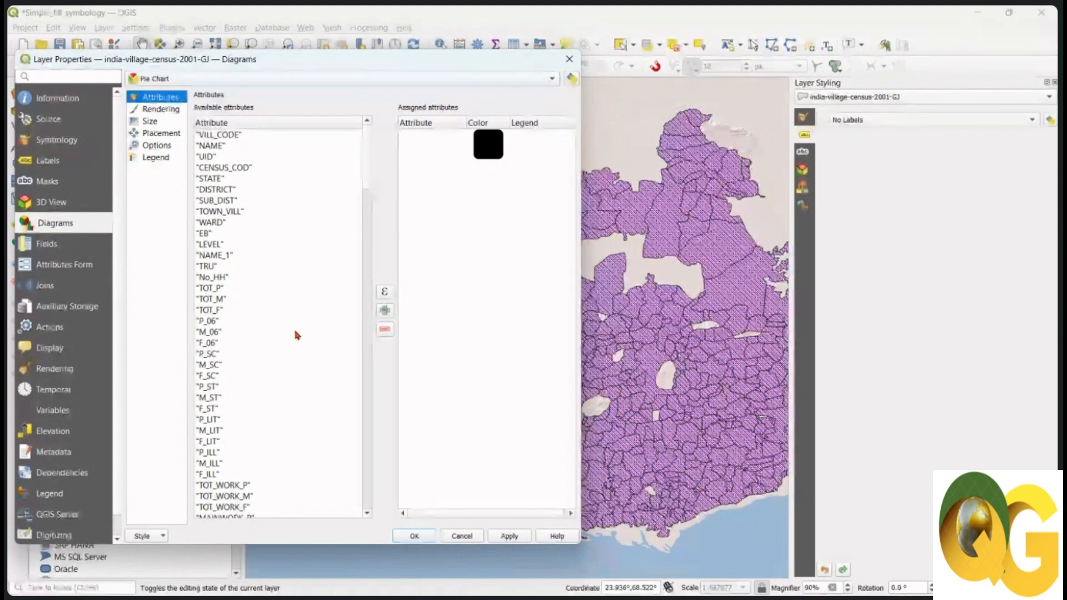
pyautogui.click(219, 299)
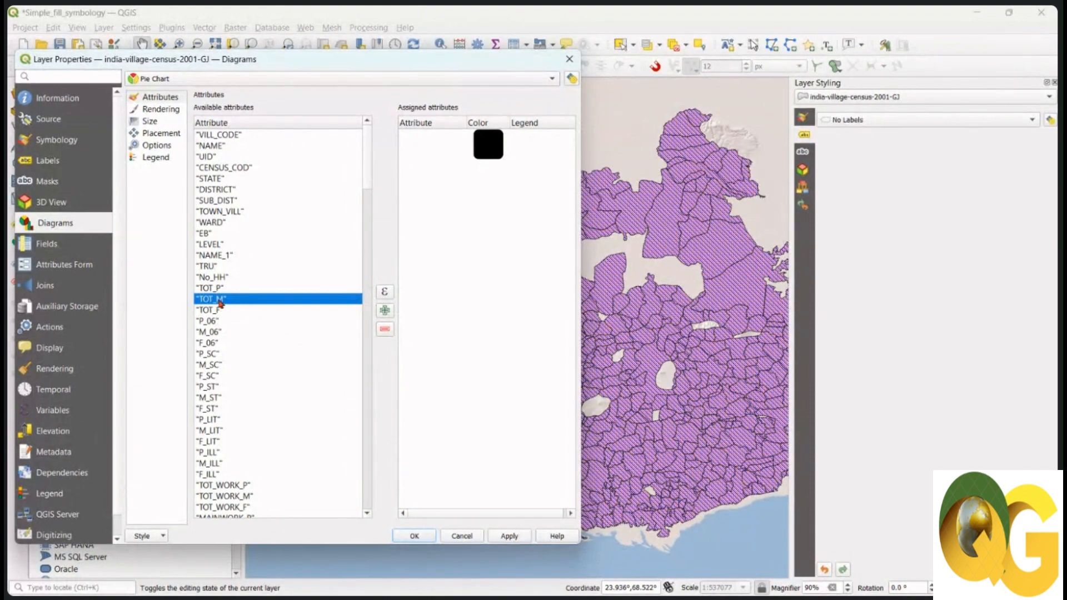
pyautogui.doubleClick(219, 300)
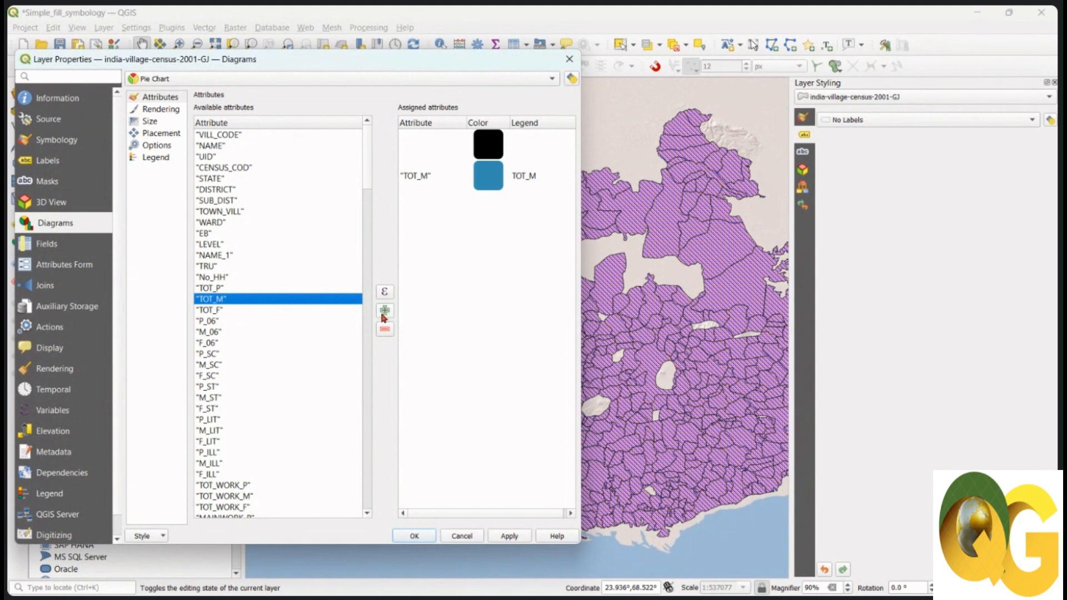
pyautogui.click(216, 312)
pyautogui.doubleClick(223, 313)
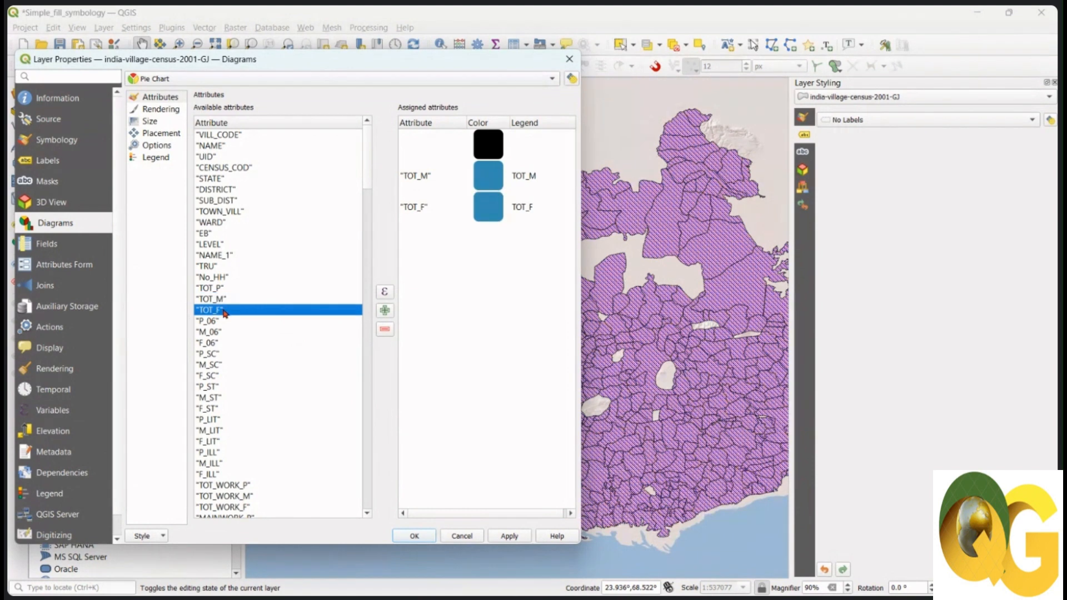
pyautogui.click(411, 142)
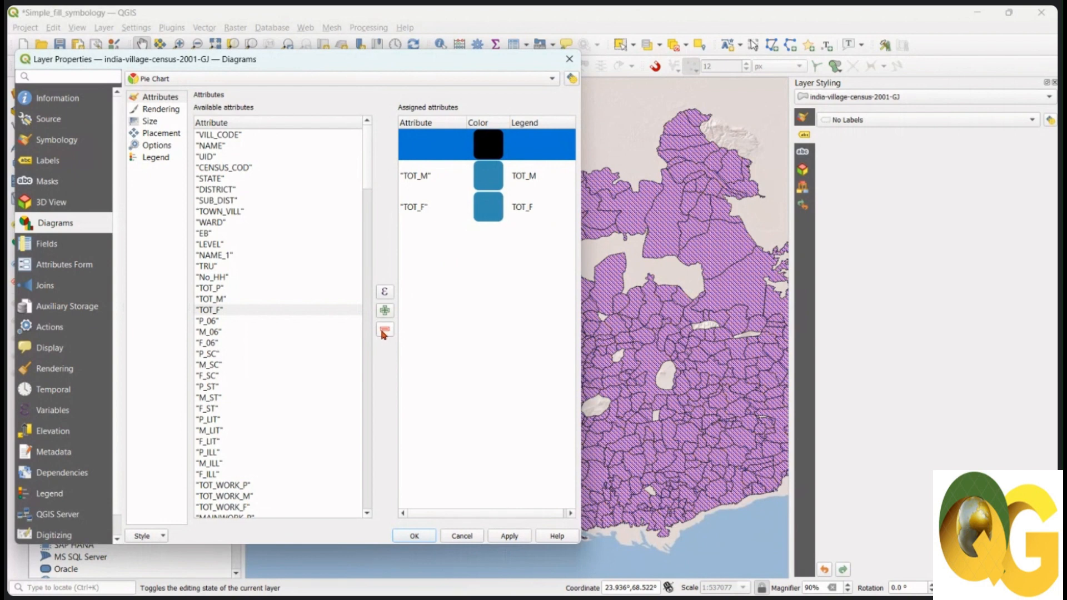
pyautogui.click(384, 331)
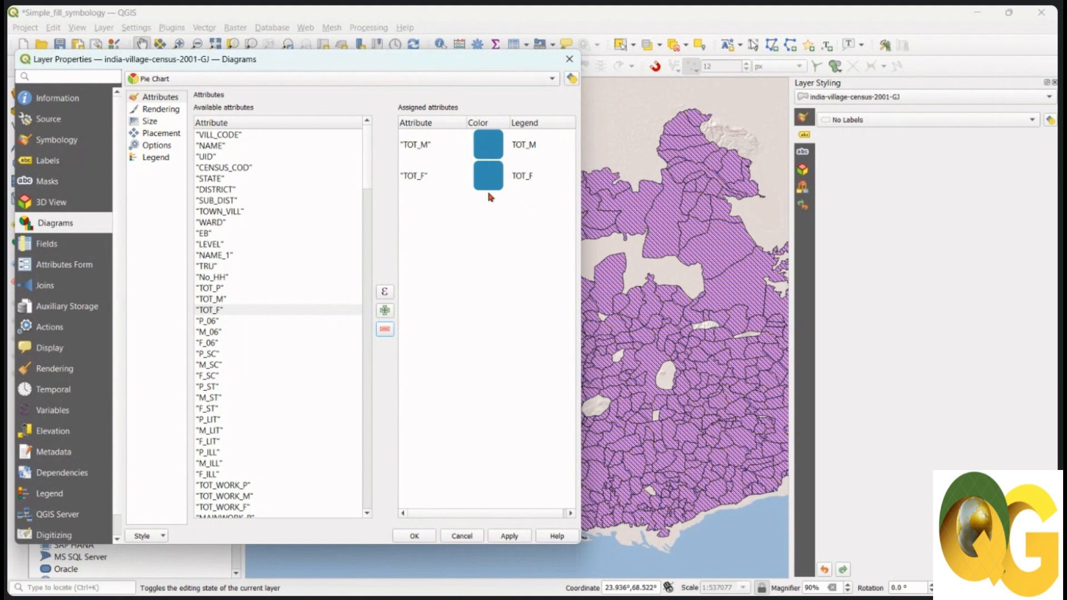
# Colour the TOT_M slice blue (#4052b4) and the TOT_F slice pink (#dc76b4)
pyautogui.doubleClick(489, 146)
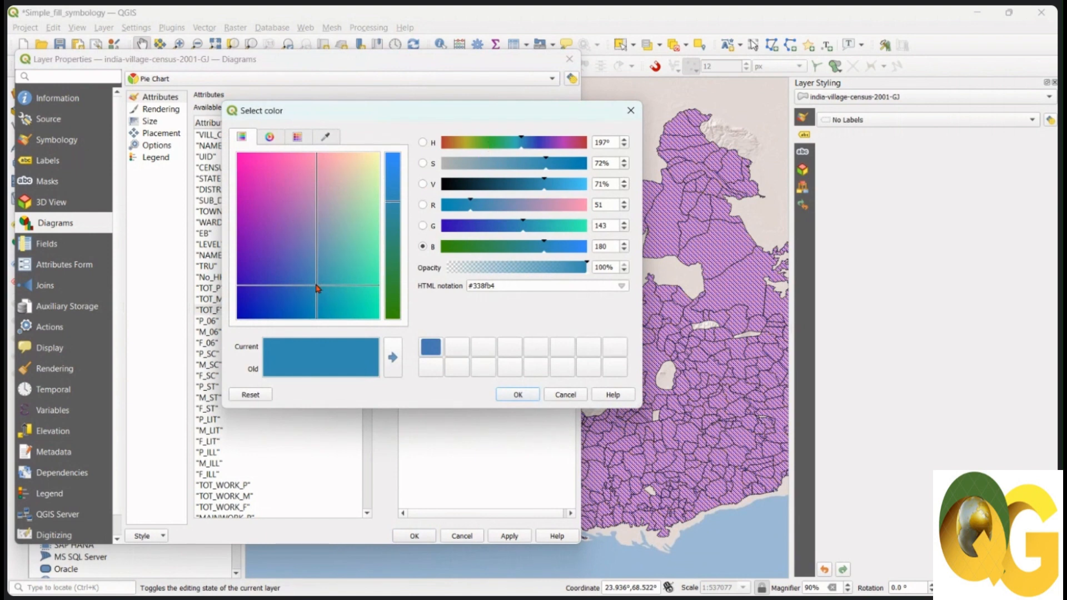
pyautogui.moveTo(316, 285); pyautogui.dragTo(284, 283)
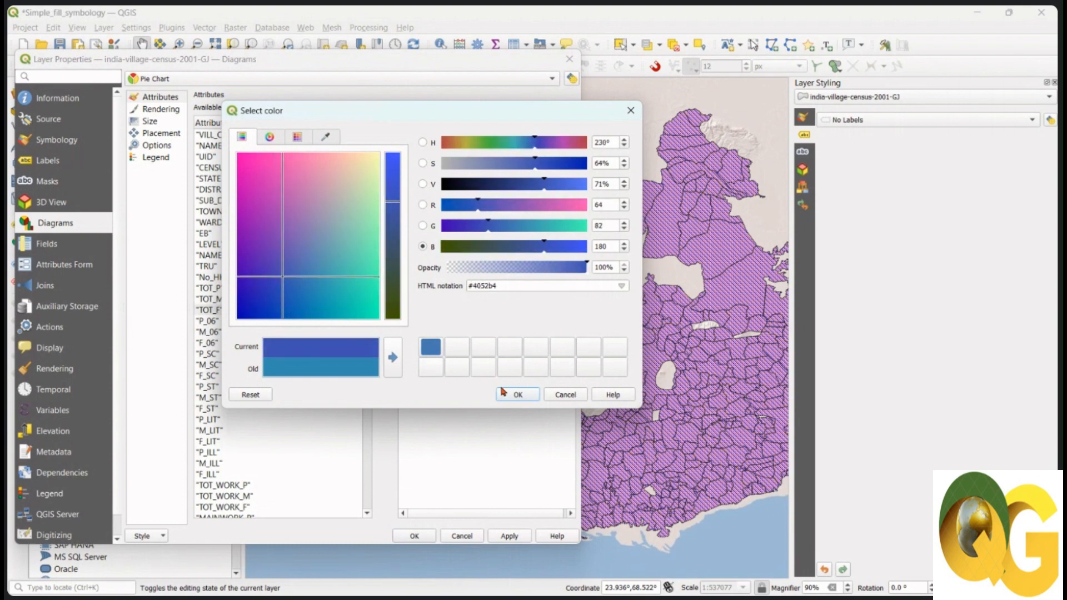
pyautogui.click(517, 396)
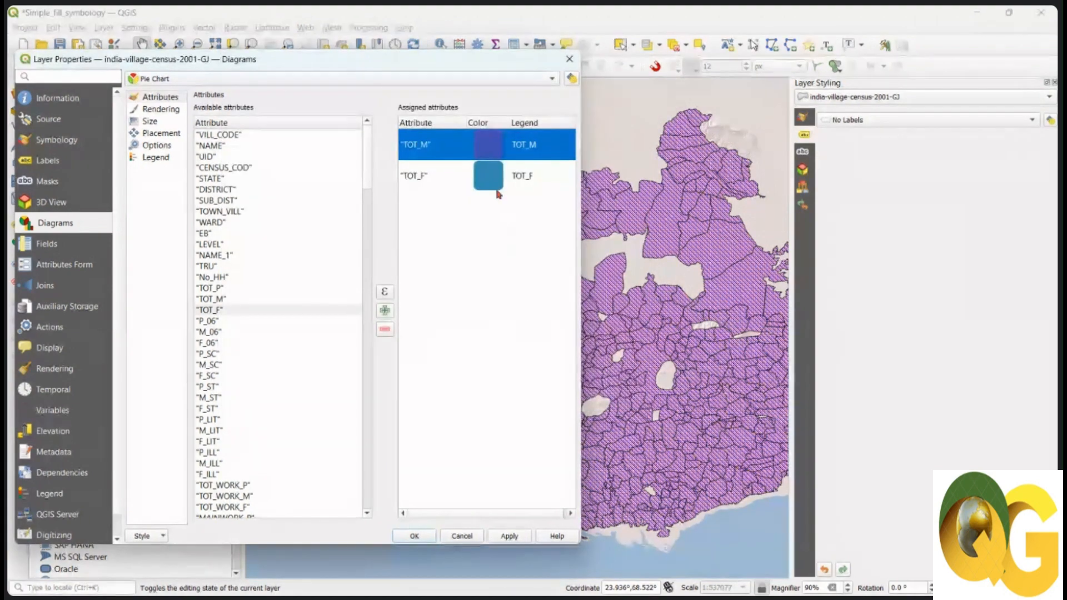
pyautogui.doubleClick(496, 185)
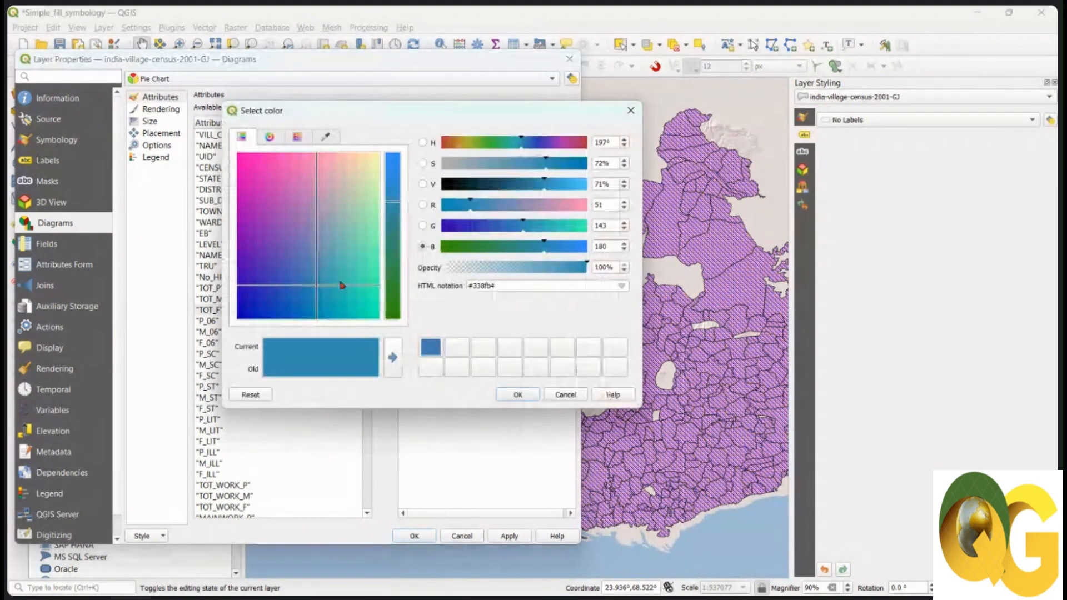
pyautogui.moveTo(317, 285); pyautogui.dragTo(303, 175)
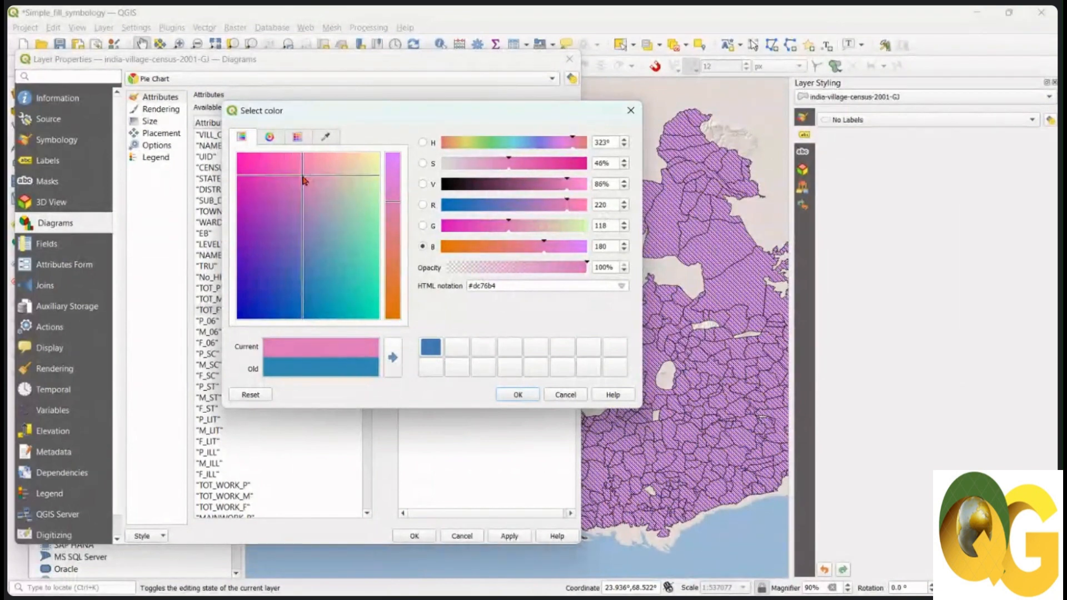
pyautogui.click(514, 397)
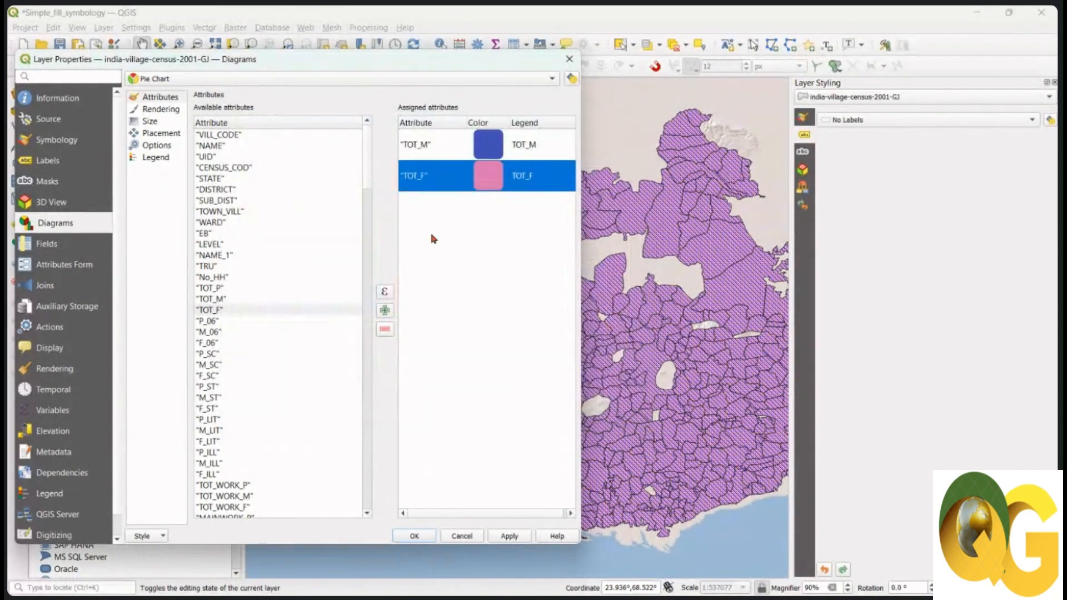
# Enable scale dependent visibility for the pie charts with a minimum scale of 1:539000
pyautogui.click(164, 110)
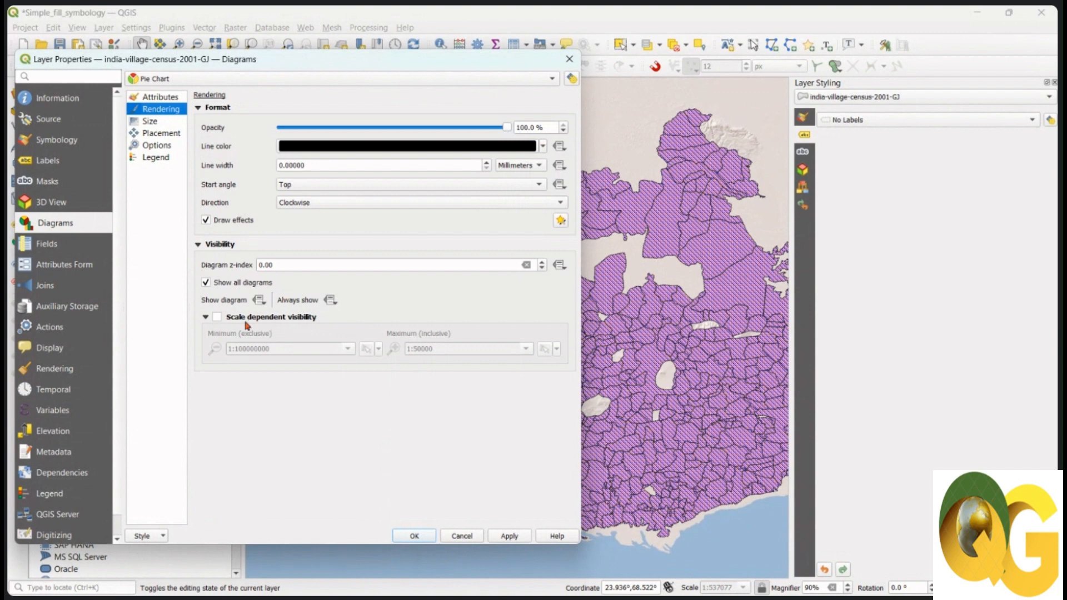
pyautogui.click(218, 318)
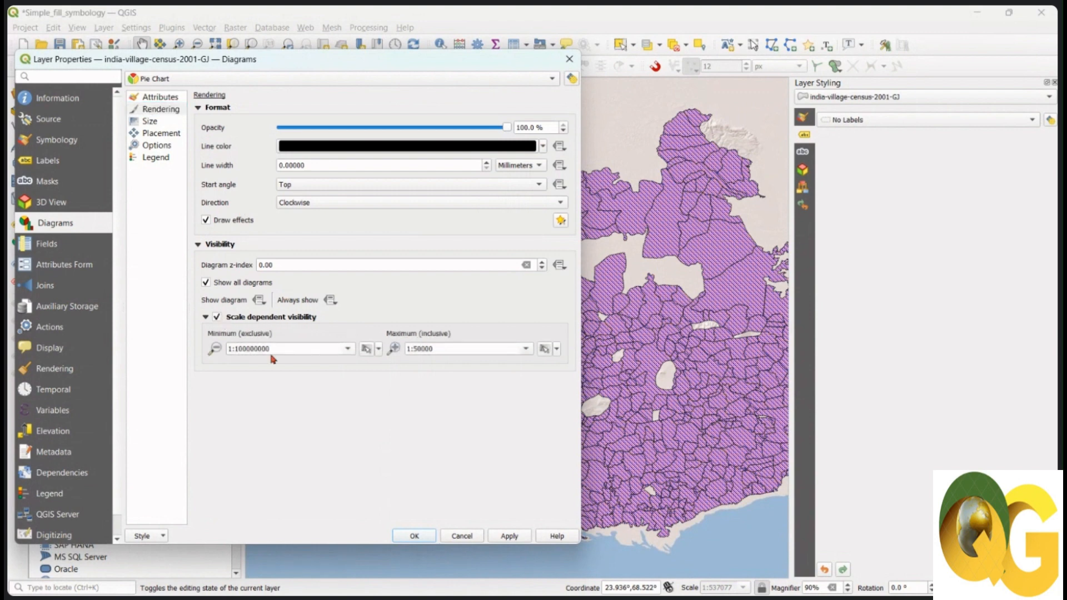
pyautogui.moveTo(284, 349); pyautogui.dragTo(234, 349)
pyautogui.write('5')
pyautogui.write('39000')
# Keep the slice direction Clockwise, set the pie charts' line width to 0.2 mm, and apply the diagrams to the layer
pyautogui.click(332, 204)
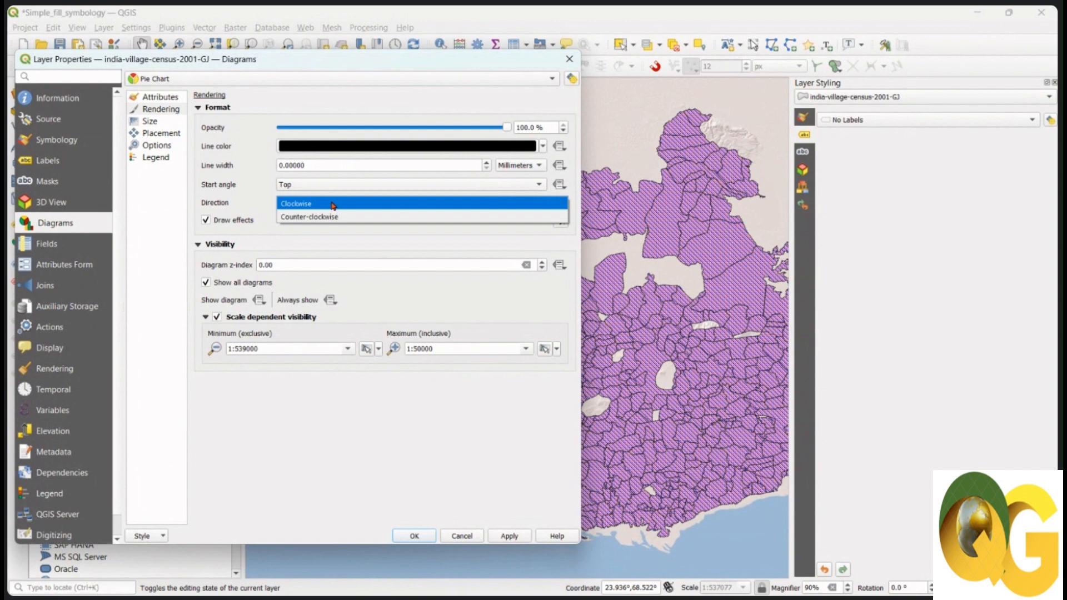
pyautogui.click(333, 204)
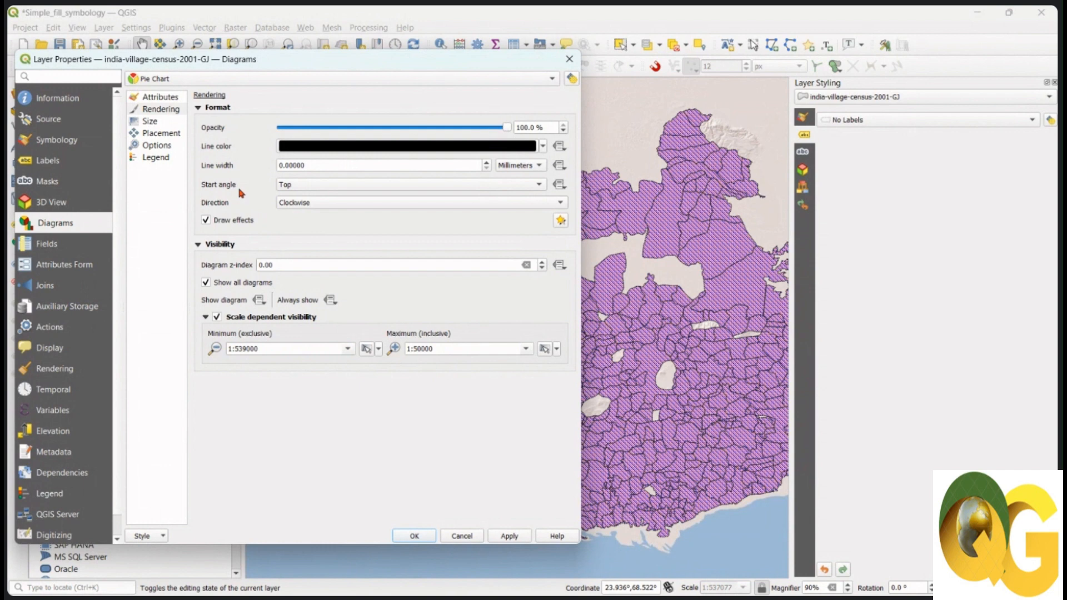
pyautogui.click(487, 165)
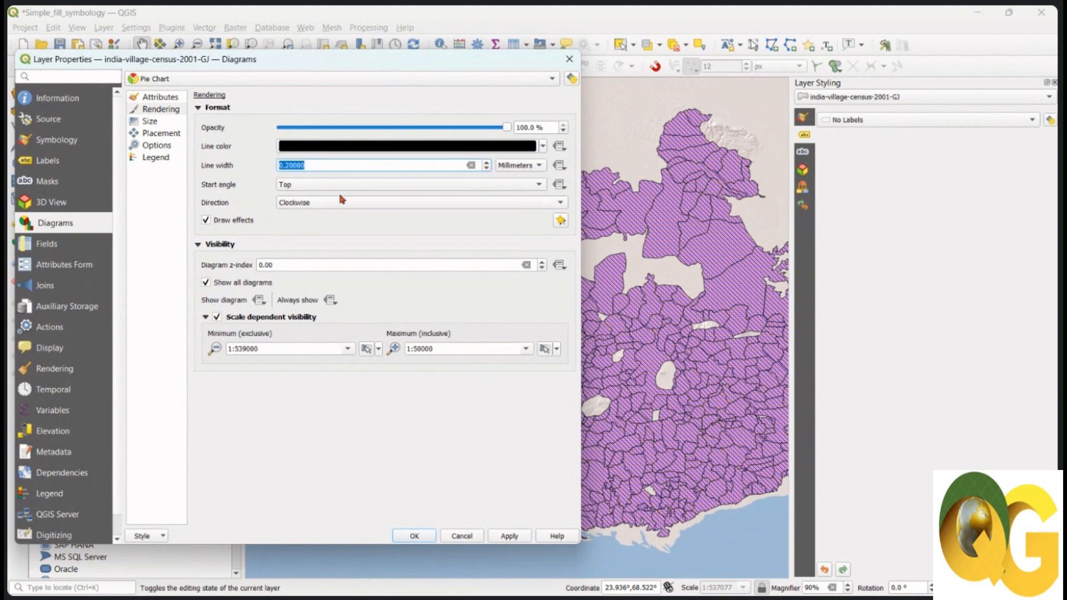
pyautogui.moveTo(333, 63); pyautogui.dragTo(272, 56)
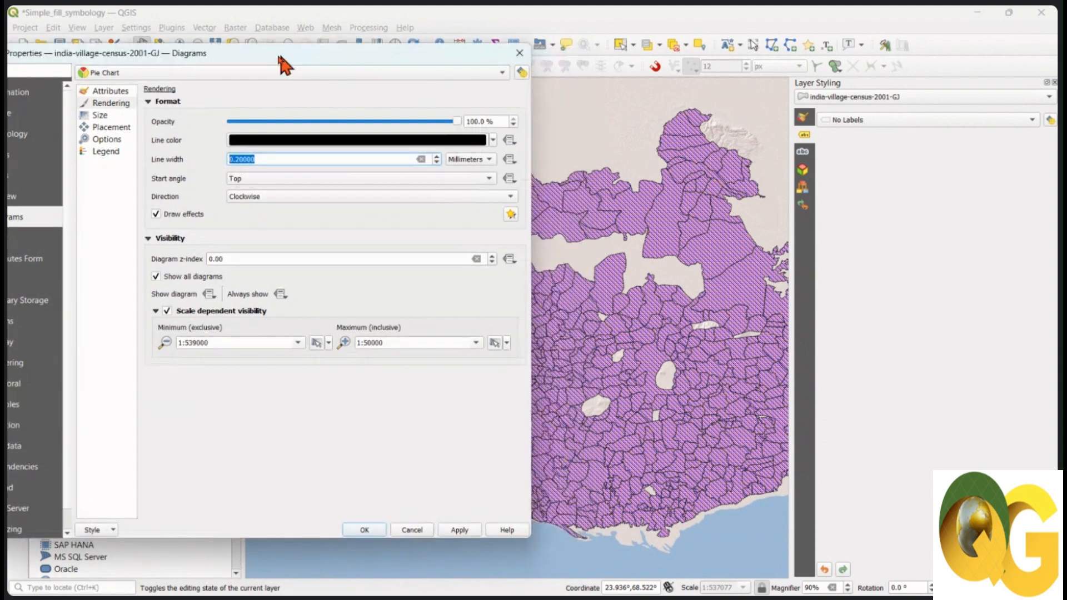
pyautogui.click(450, 531)
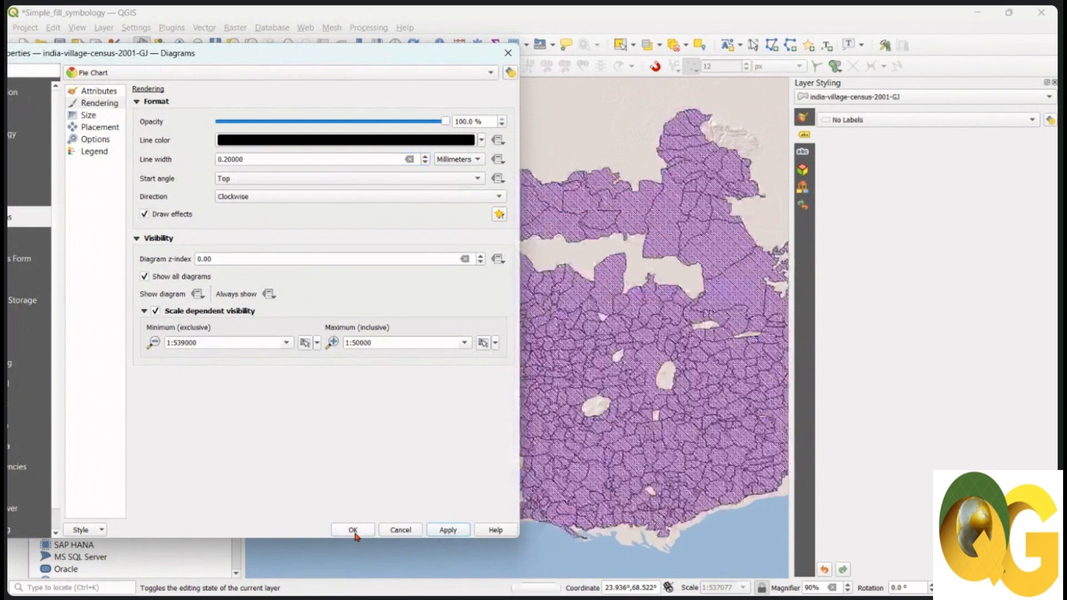
pyautogui.click(353, 531)
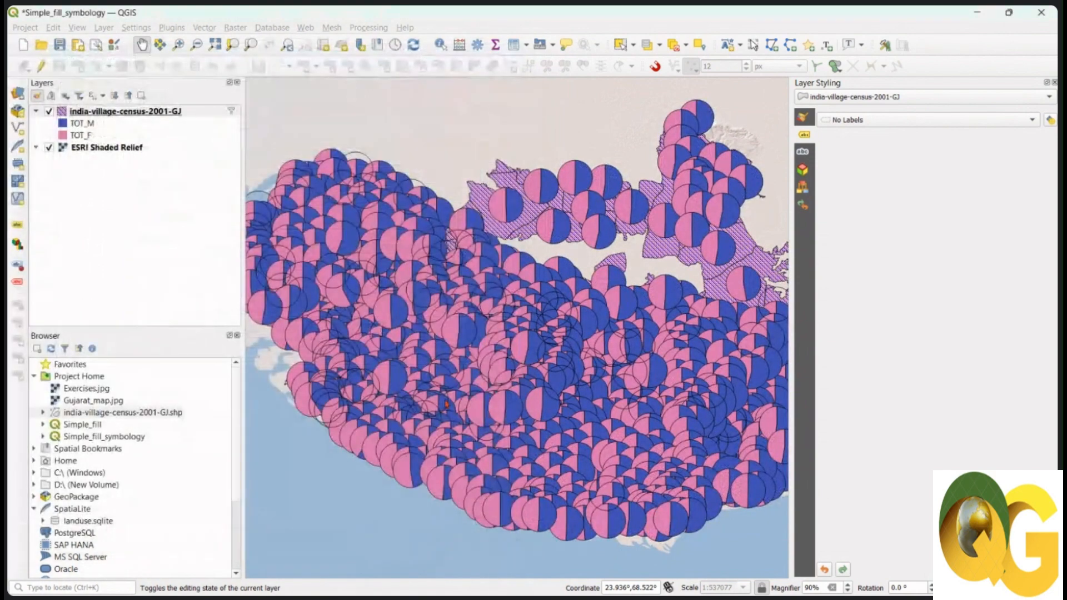
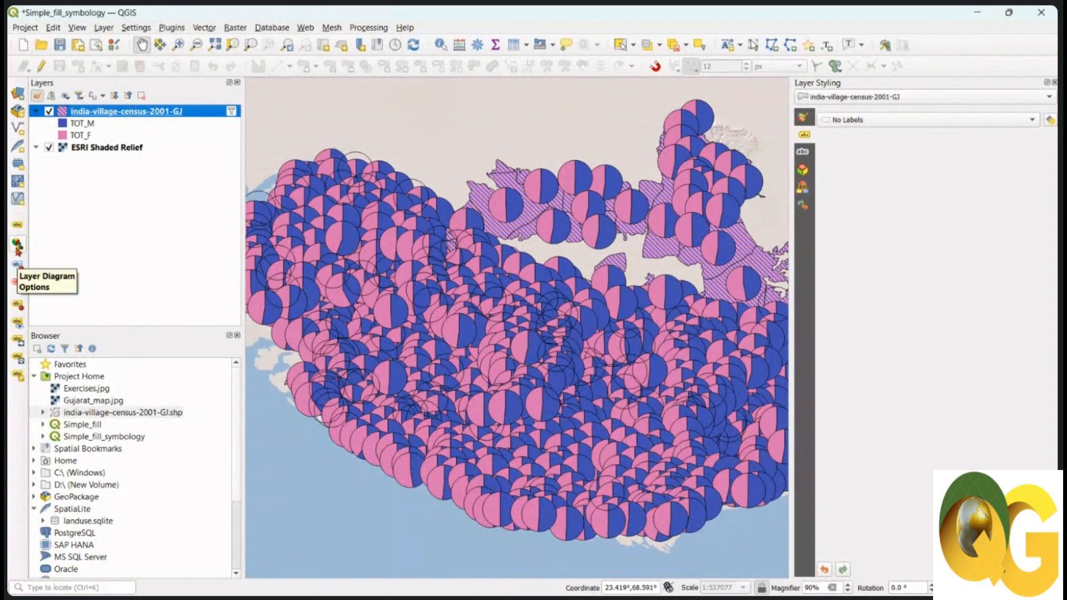
# Set the pie charts' fixed size to 5 mm in the layer diagram options and apply it to the map
pyautogui.click(17, 250)
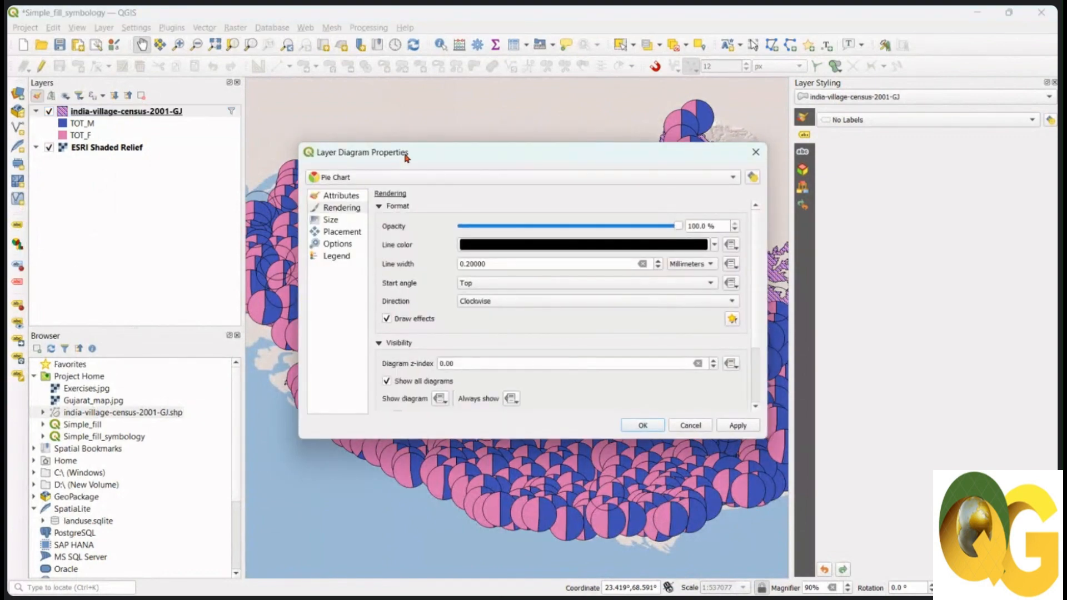
pyautogui.moveTo(406, 158); pyautogui.dragTo(183, 36)
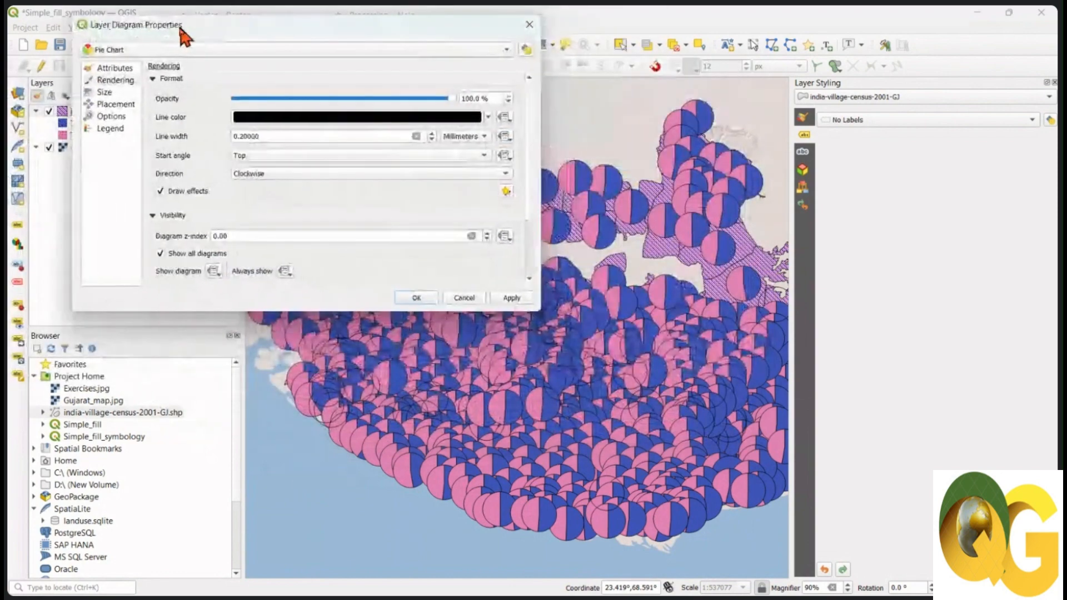
pyautogui.click(104, 92)
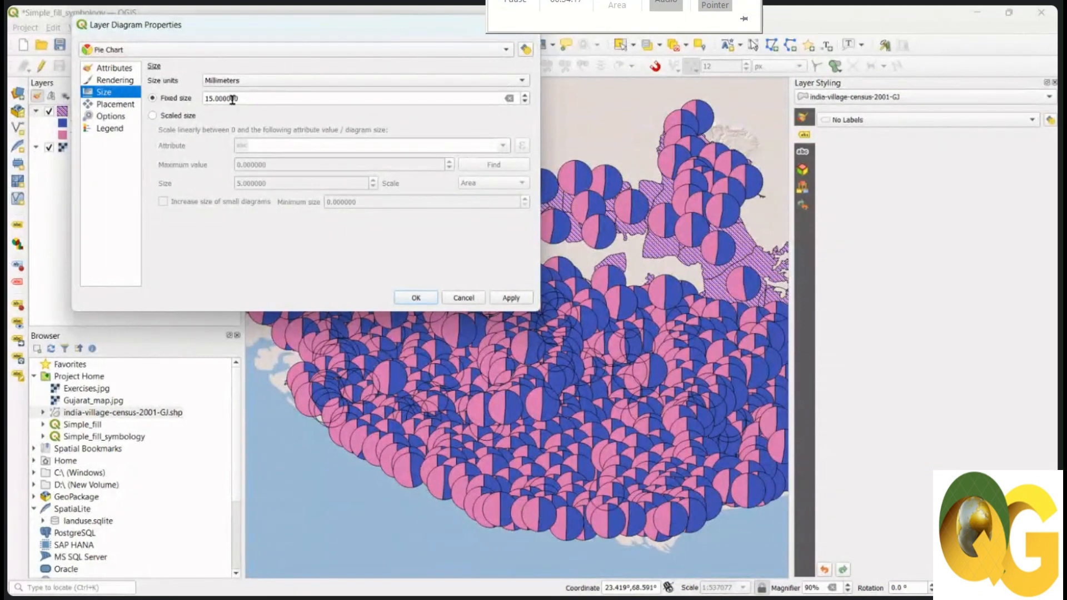
pyautogui.moveTo(245, 99); pyautogui.dragTo(198, 98)
pyautogui.write('5')
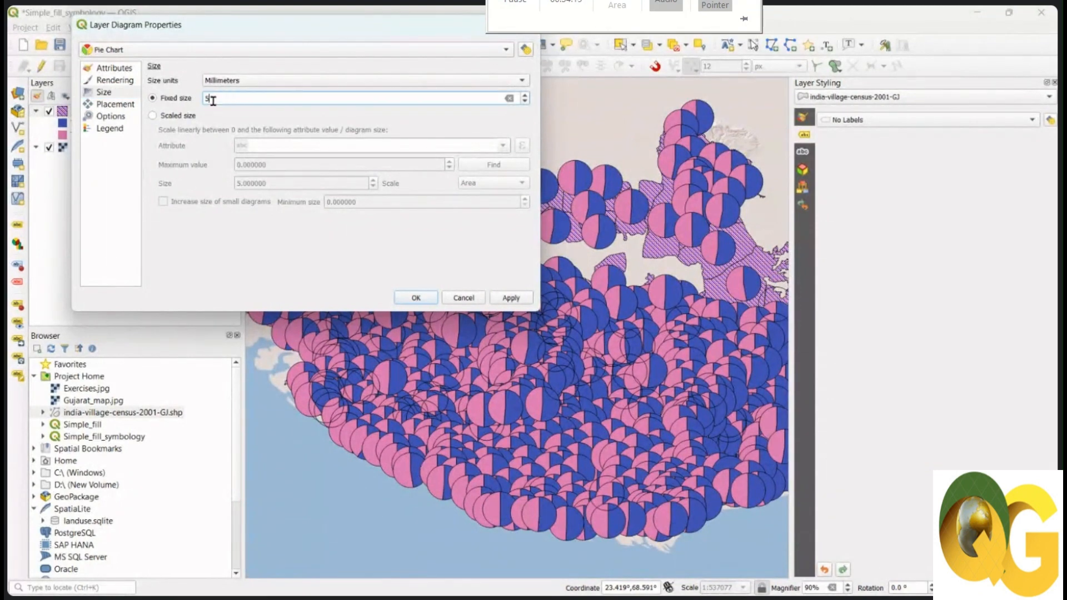
pyautogui.click(511, 299)
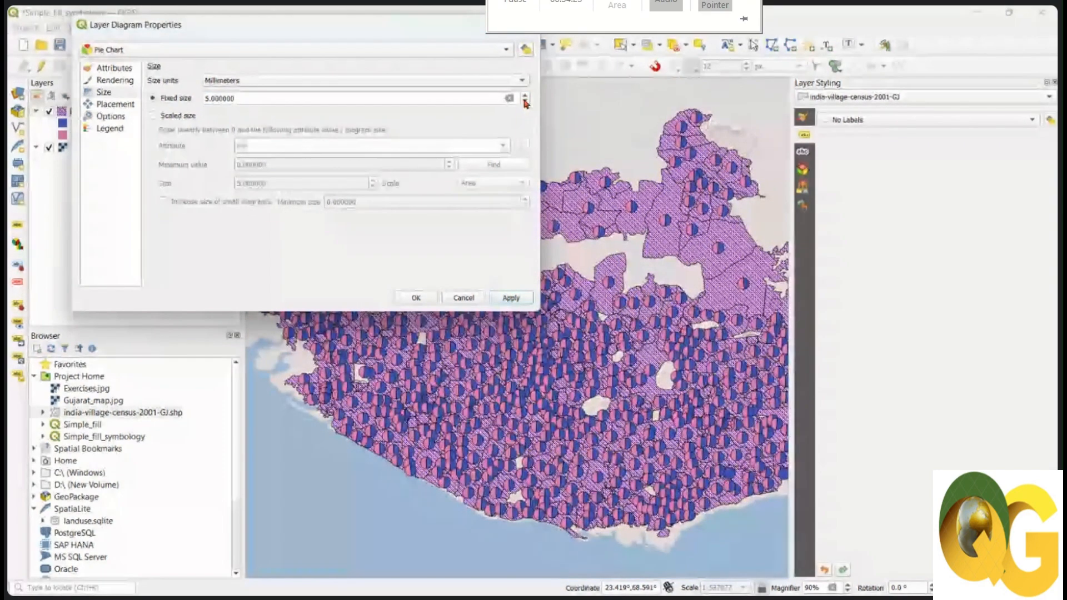
# Reduce the pie charts' fixed size to 4.5 mm and apply it
pyautogui.click(525, 102)
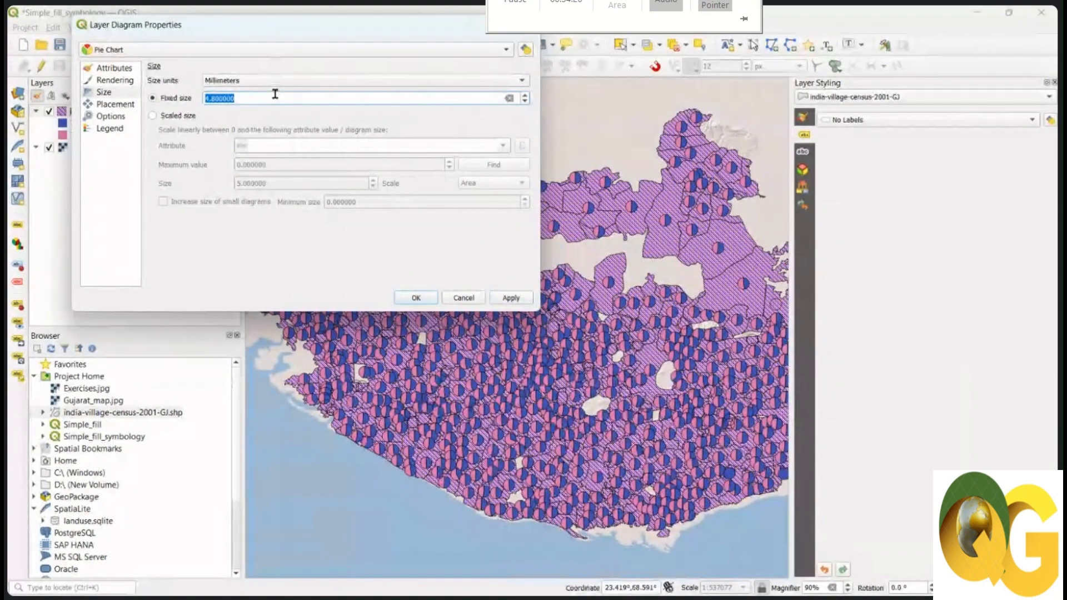
pyautogui.write('4.5')
pyautogui.click(516, 302)
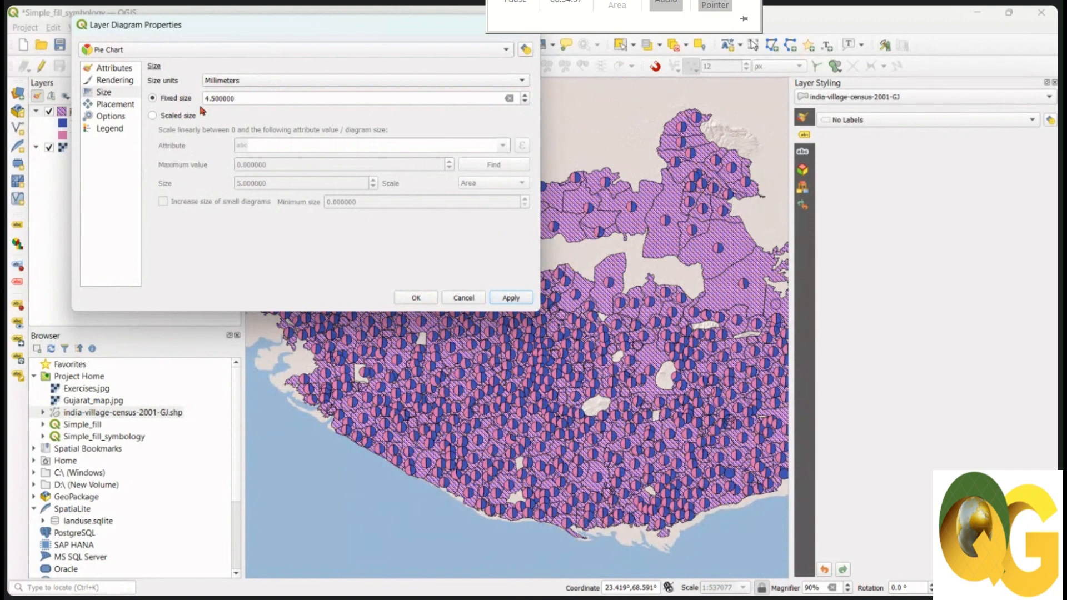
pyautogui.click(152, 116)
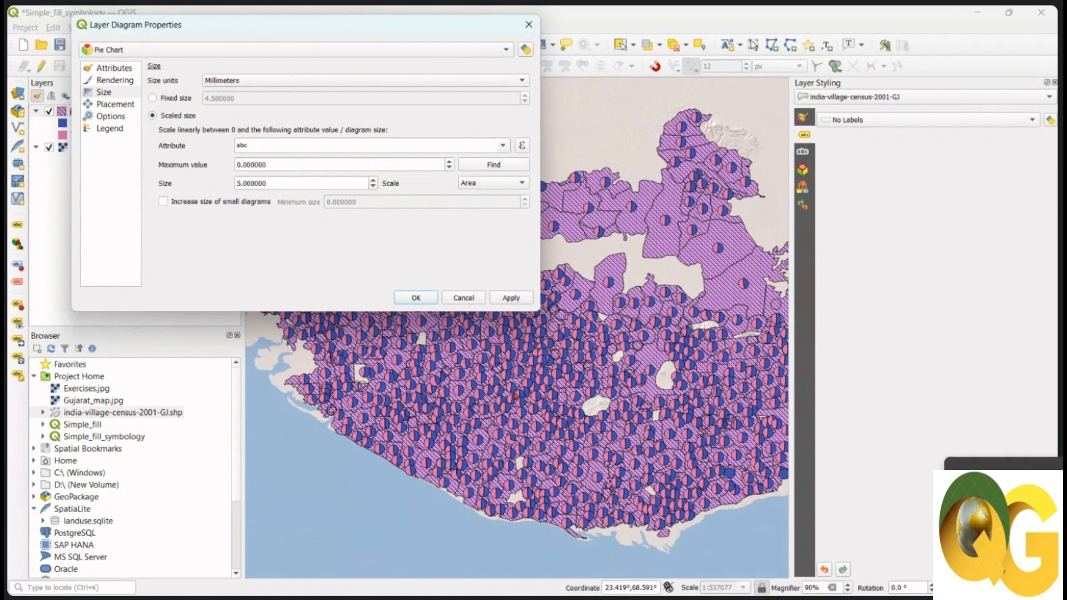
pyautogui.click(502, 147)
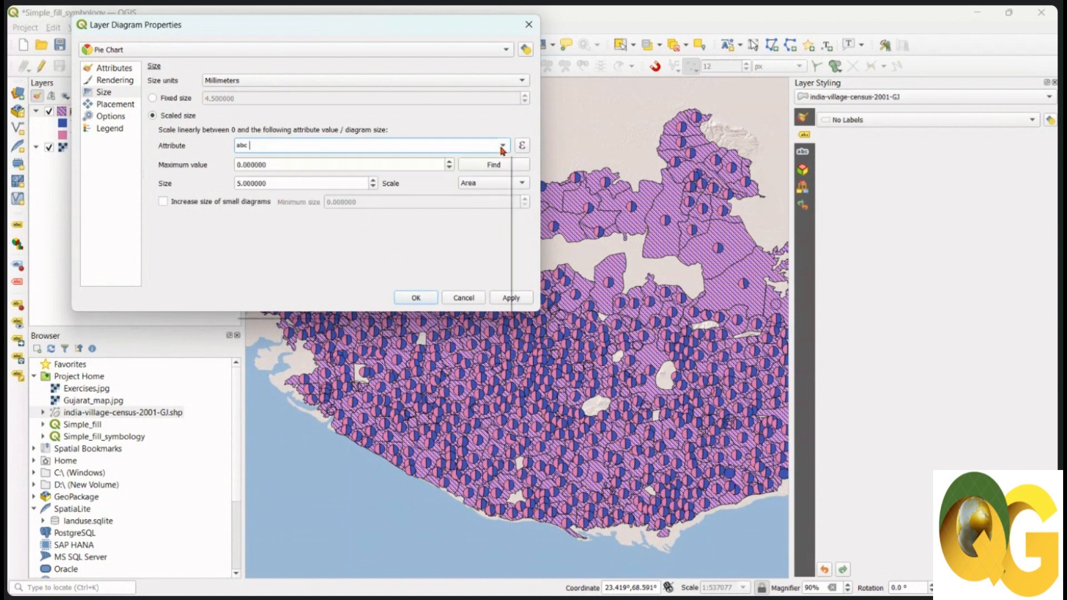
pyautogui.scroll(-1, 333, 280)
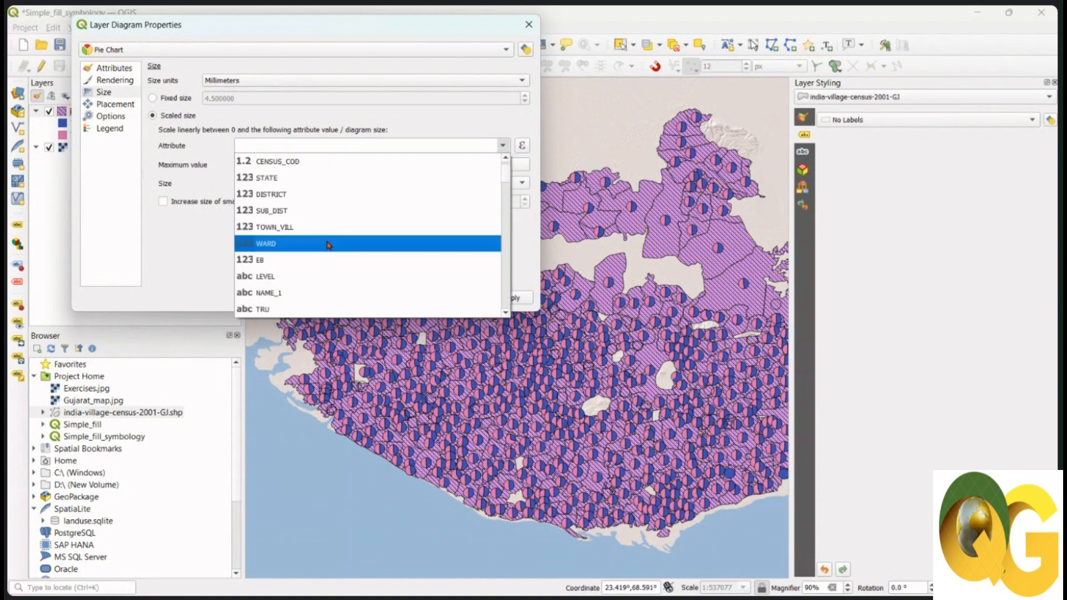
pyautogui.click(170, 249)
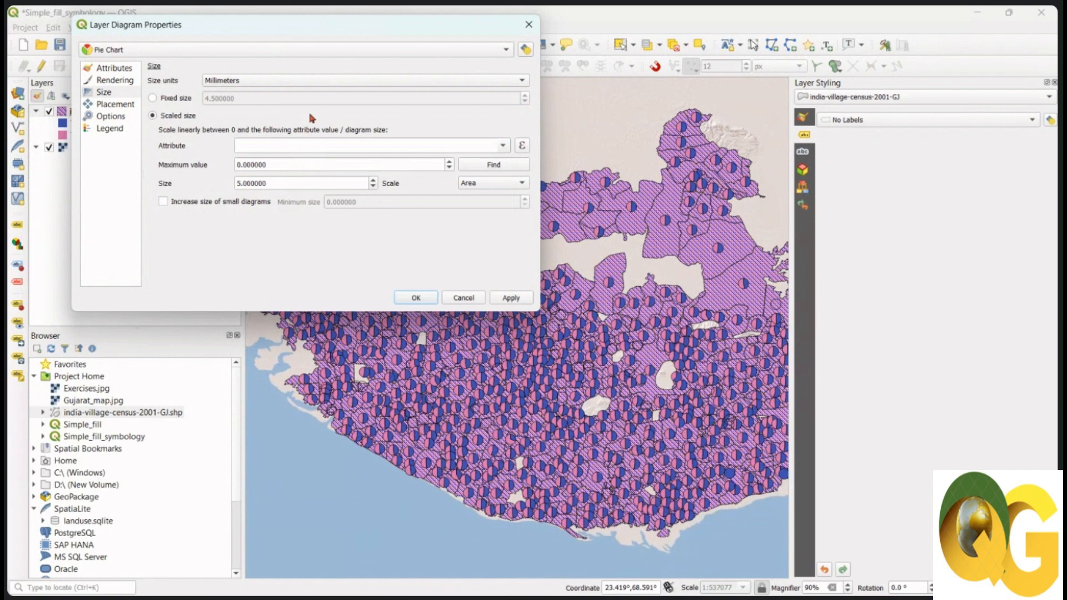
pyautogui.click(153, 98)
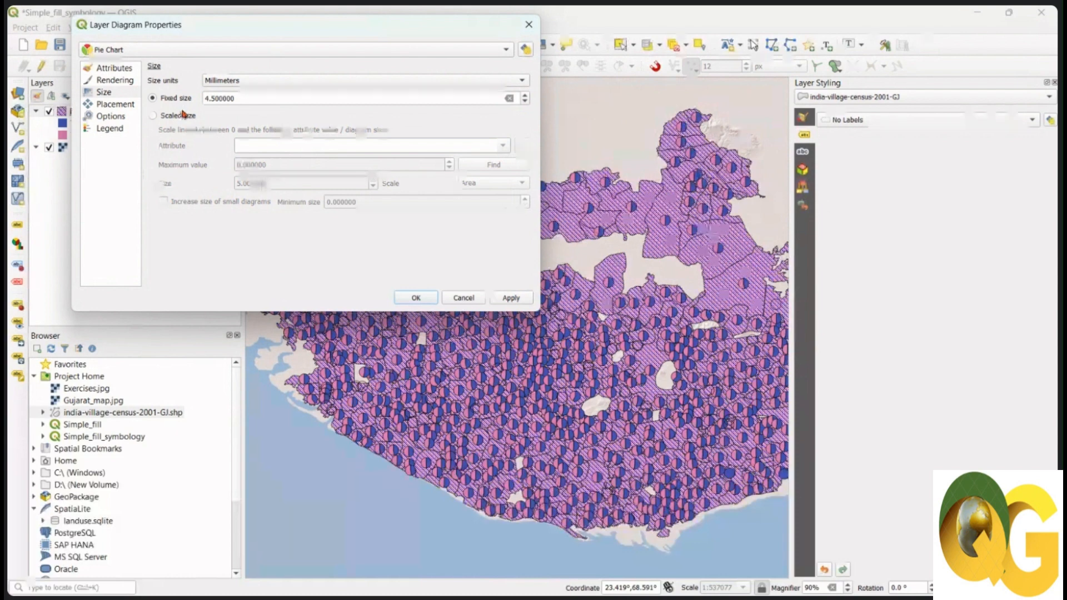
# Set the pie charts' placement to Around Centroid, keep legend entries for diagram attributes shown, and apply the diagram properties
pyautogui.click(116, 104)
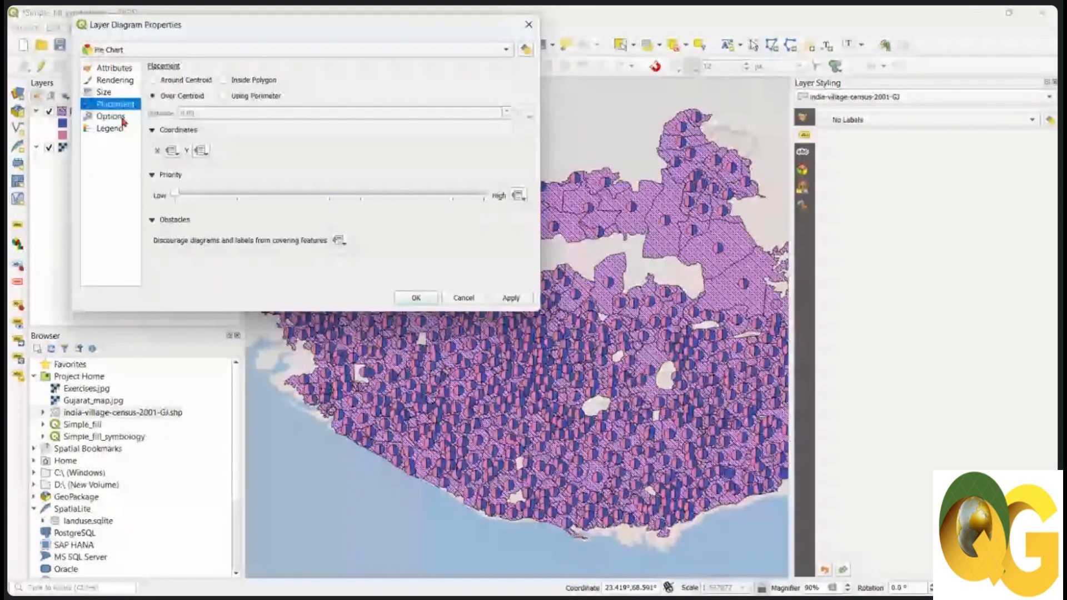
pyautogui.click(153, 81)
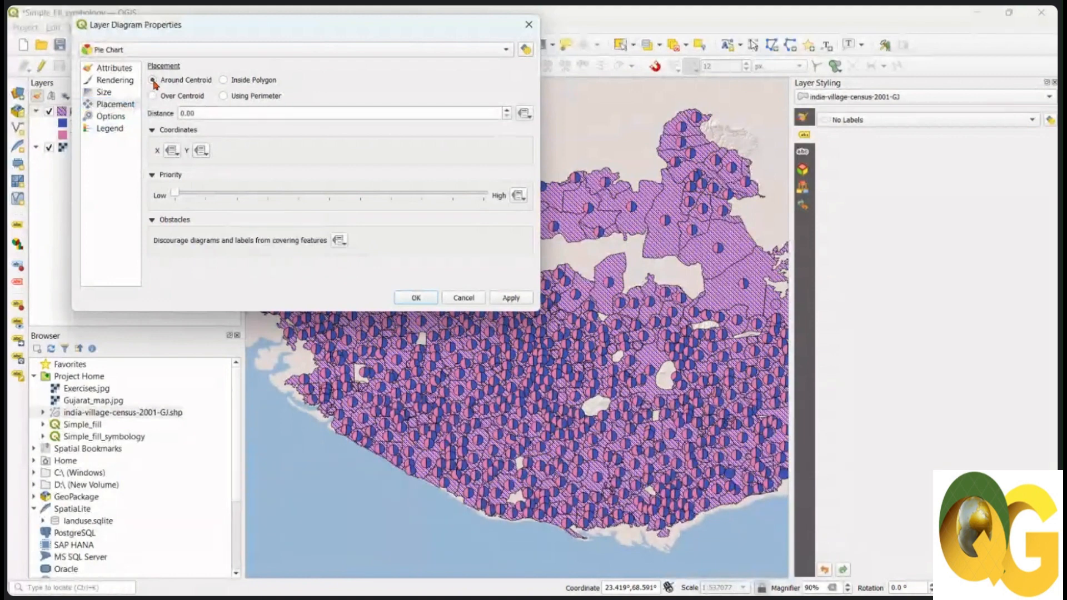
pyautogui.click(120, 129)
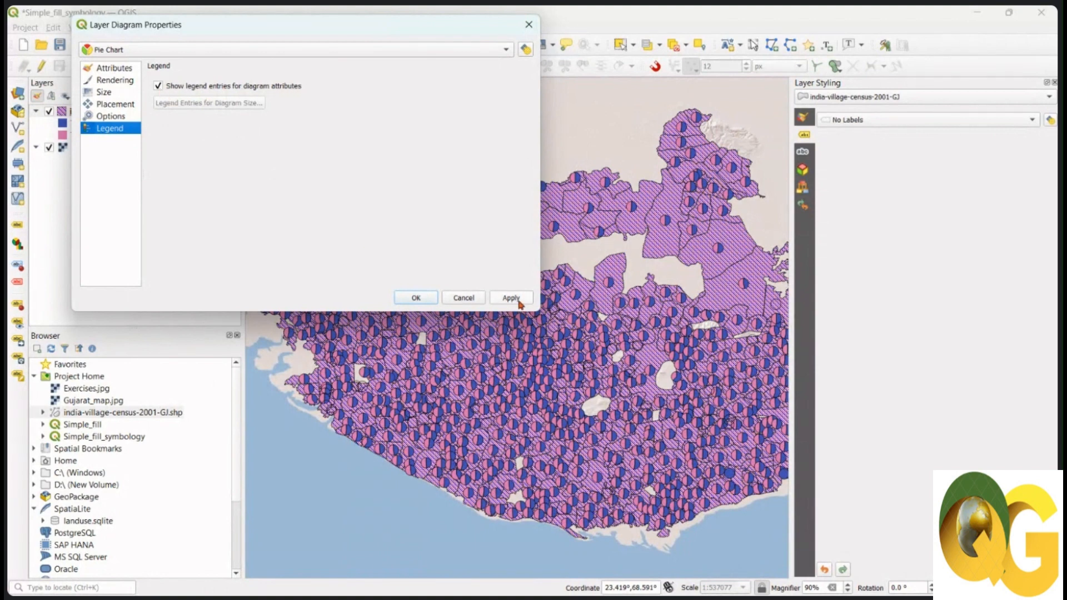
pyautogui.click(519, 301)
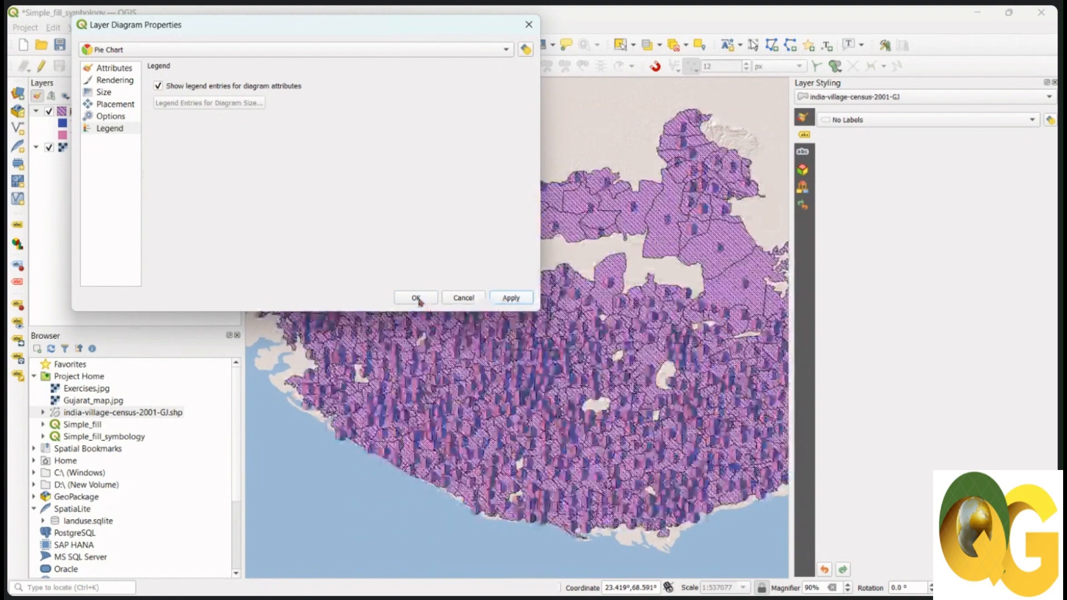
pyautogui.click(417, 299)
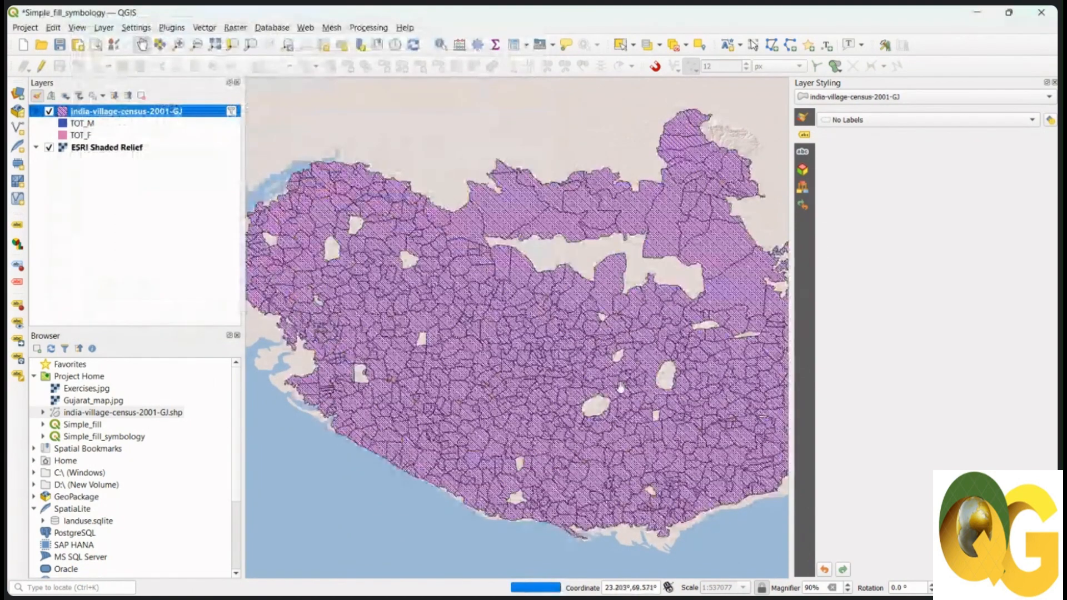
# Close the Layer Styling, Layers and Browser panels and centre the whole village census layer in the enlarged map view
pyautogui.scroll(2, 559, 366)
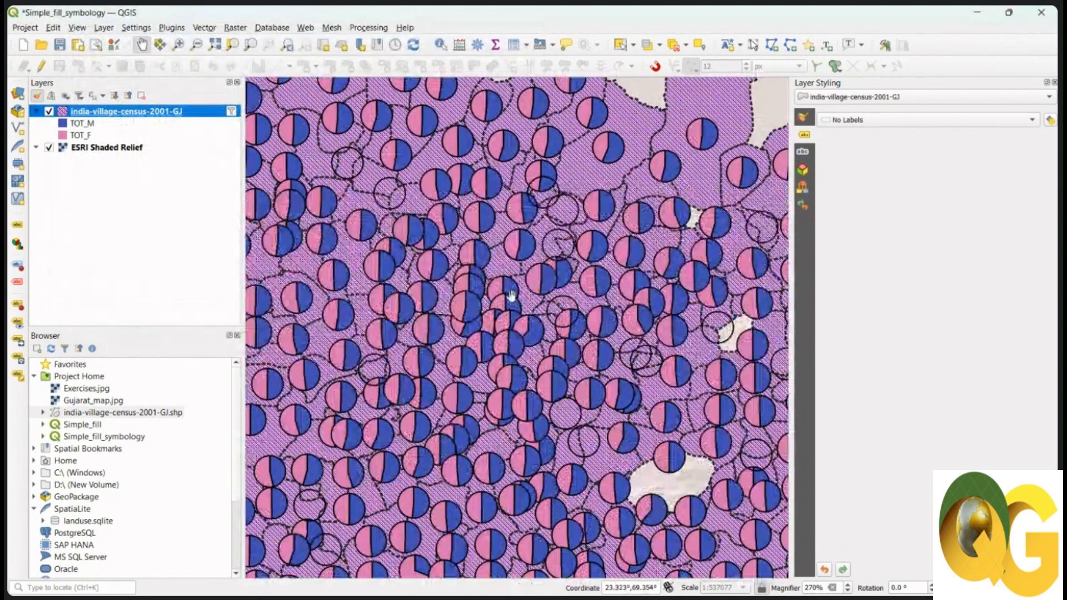
pyautogui.moveTo(550, 275); pyautogui.dragTo(526, 345)
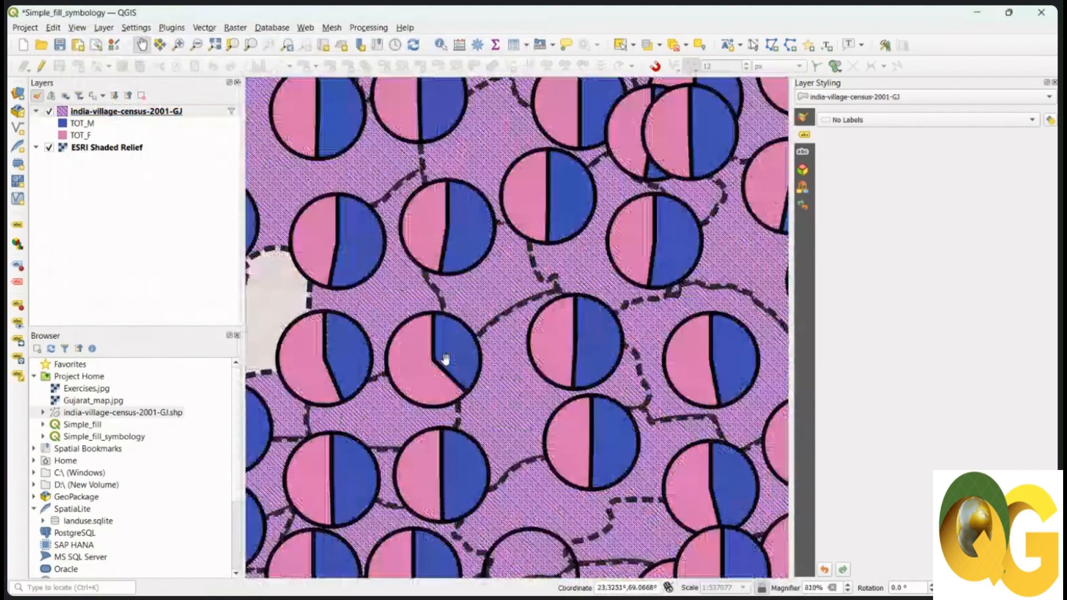
pyautogui.scroll(3, 442, 358)
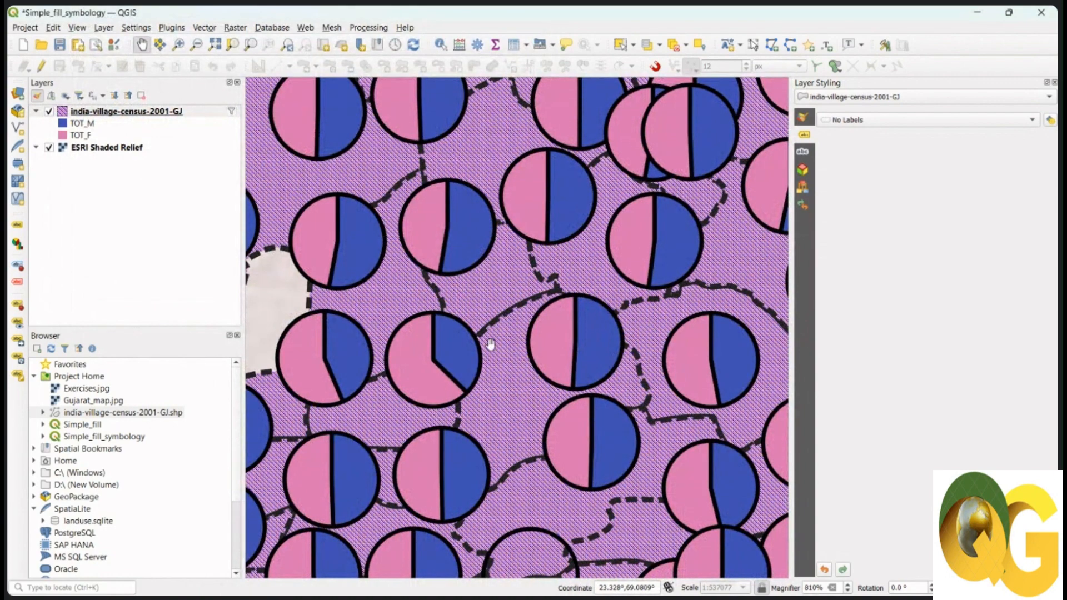
pyautogui.scroll(-2, 484, 324)
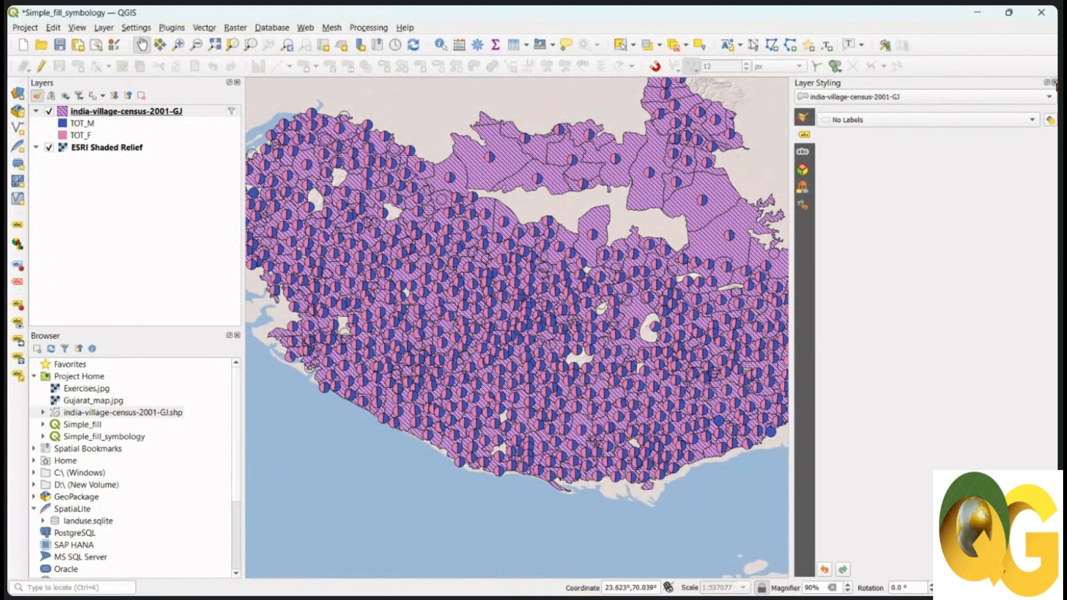
pyautogui.click(1054, 83)
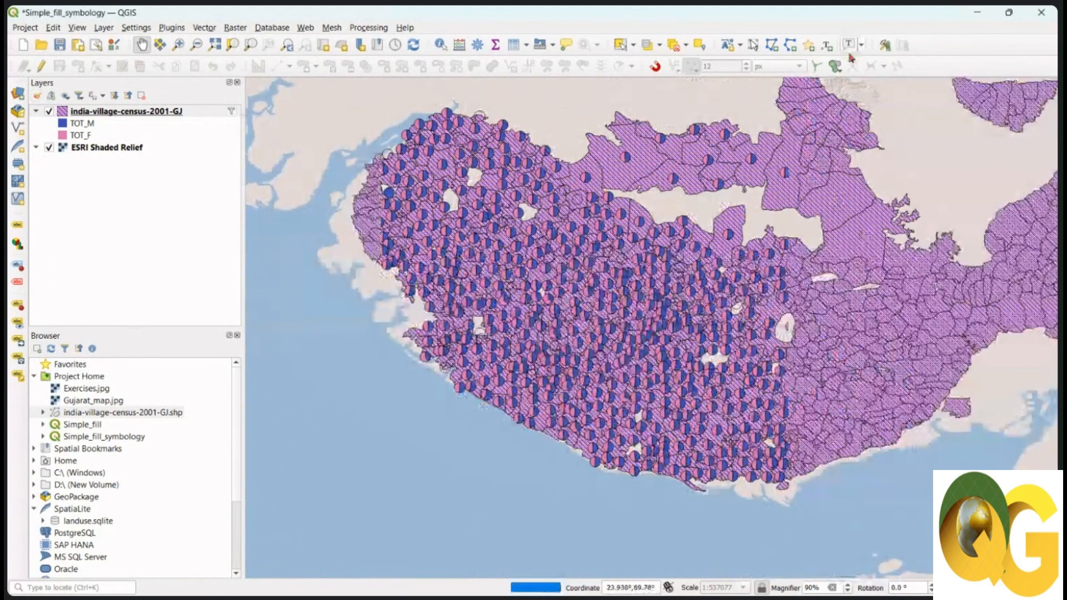
pyautogui.click(238, 83)
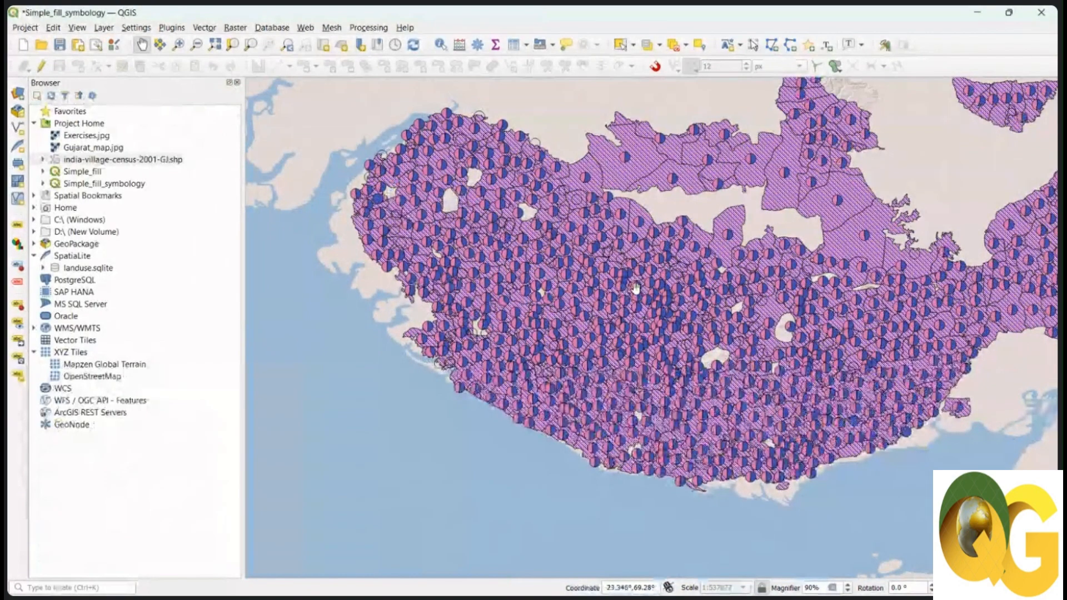
pyautogui.moveTo(635, 287); pyautogui.dragTo(536, 332)
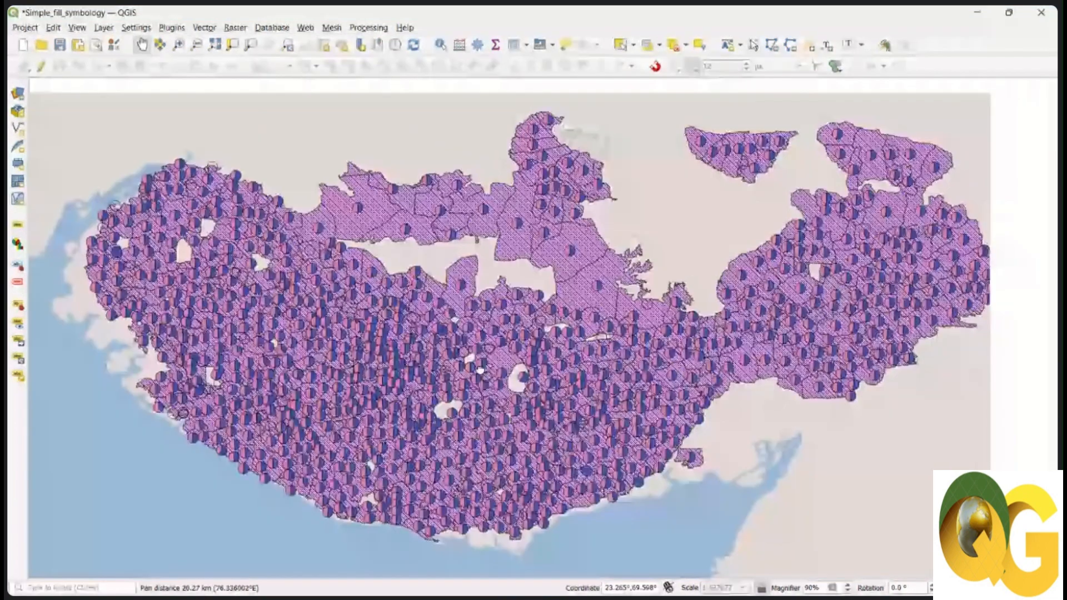
pyautogui.moveTo(480, 370); pyautogui.dragTo(473, 373)
pyautogui.moveTo(555, 373); pyautogui.dragTo(551, 376)
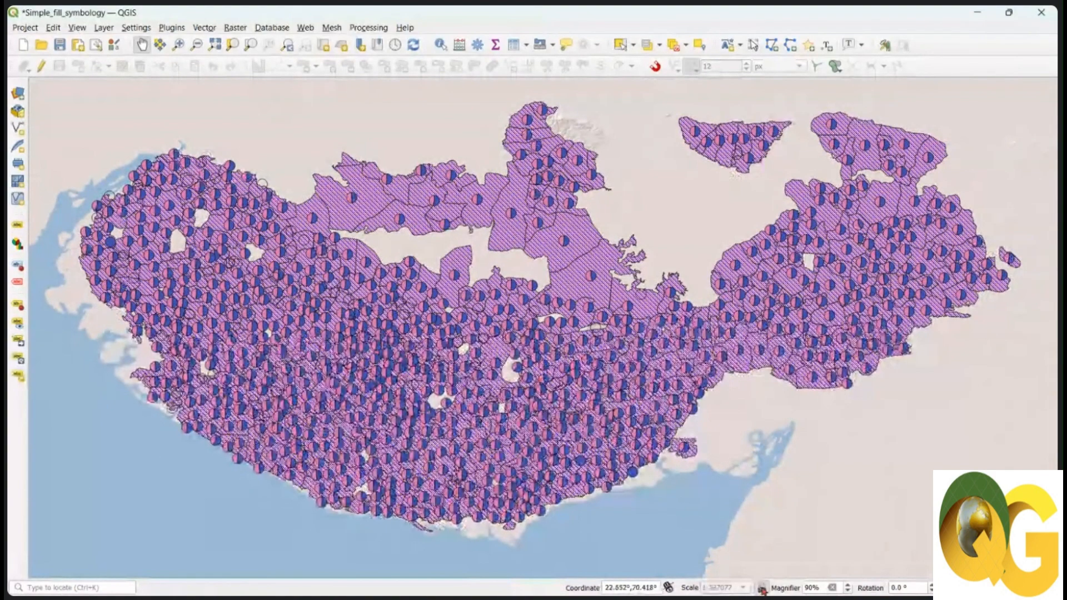
# Unlock the map scale and adjust it to about 1:538591, keeping the whole village layer centred with its pie charts displayed
pyautogui.click(763, 589)
pyautogui.moveTo(734, 587); pyautogui.dragTo(720, 588)
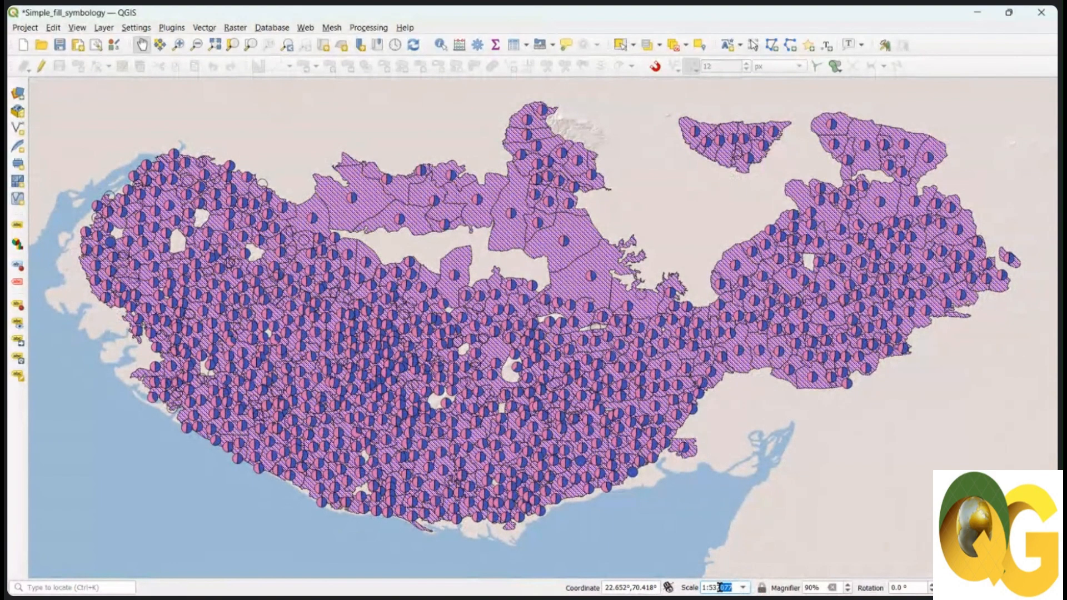
pyautogui.press('BackSpace')
pyautogui.click(724, 525)
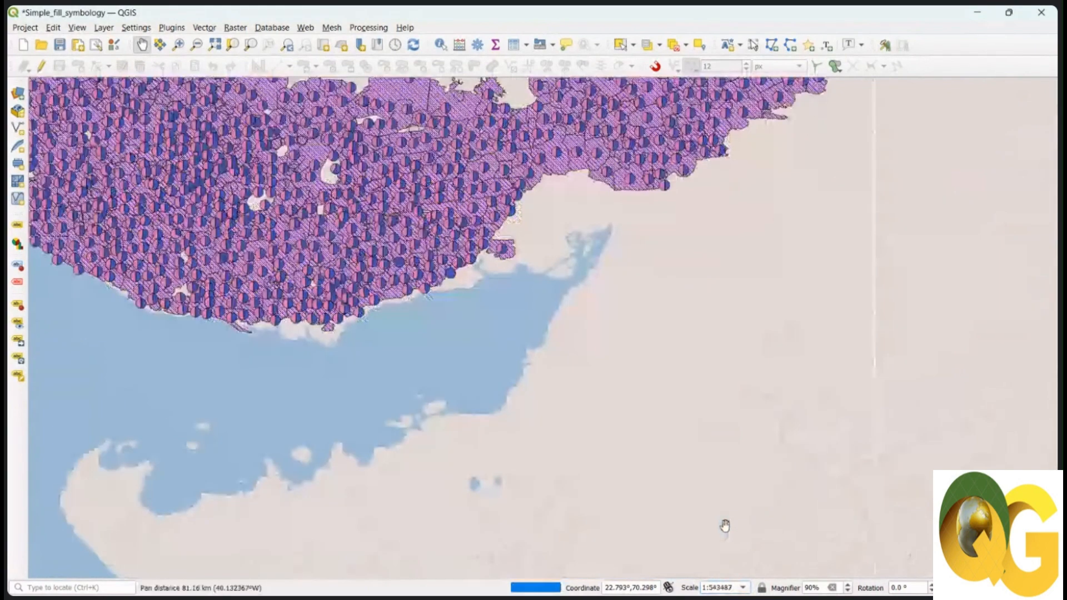
pyautogui.moveTo(602, 367); pyautogui.dragTo(684, 529)
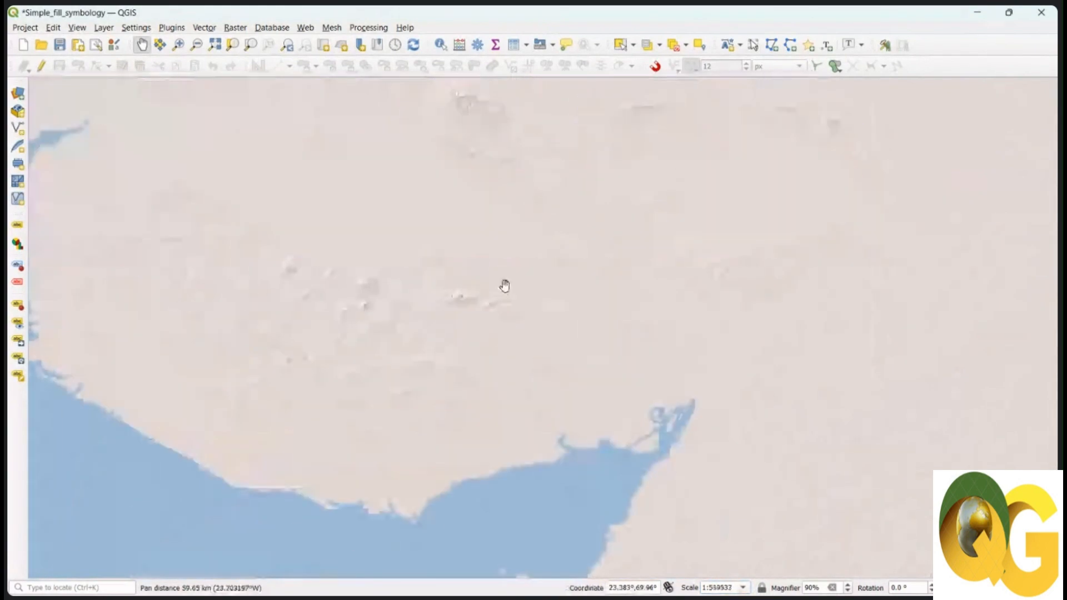
pyautogui.moveTo(508, 309); pyautogui.dragTo(556, 335)
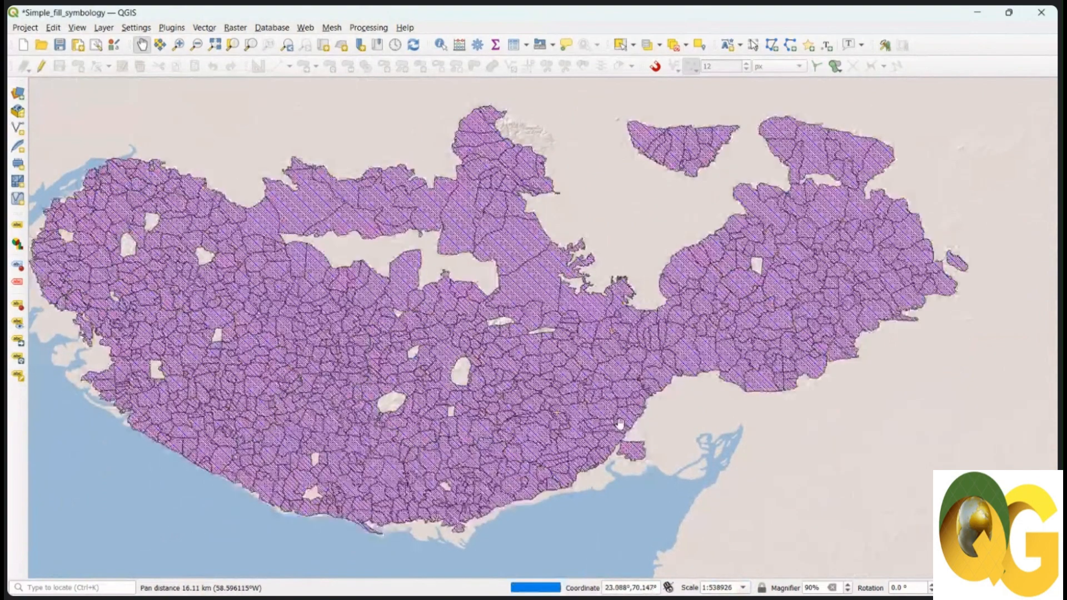
pyautogui.moveTo(391, 440); pyautogui.dragTo(431, 454)
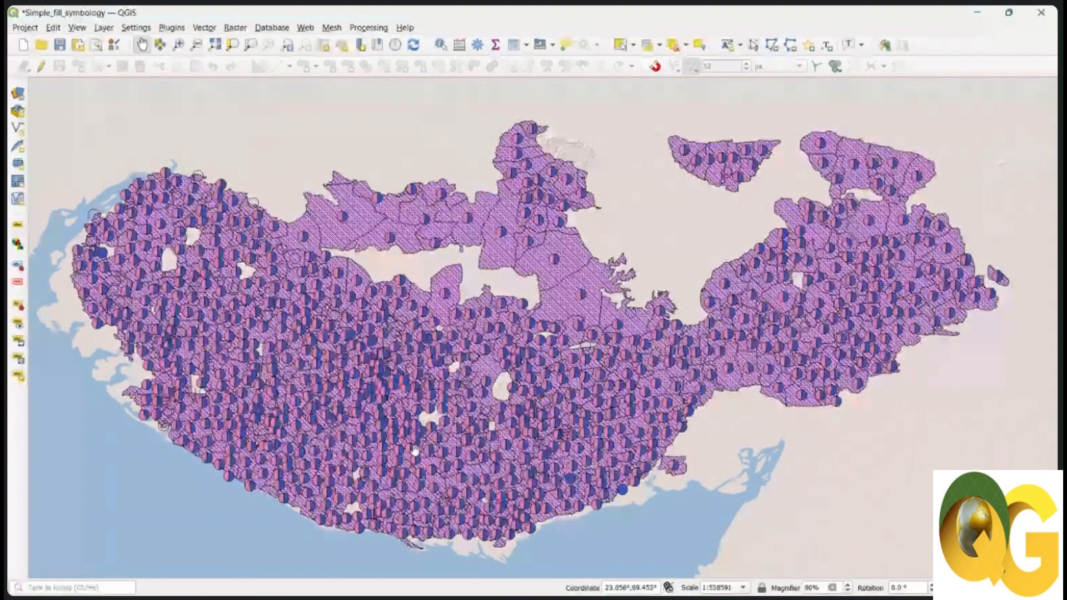
# Enable the scale bar decoration with the Box style and apply it to the map
pyautogui.click(81, 31)
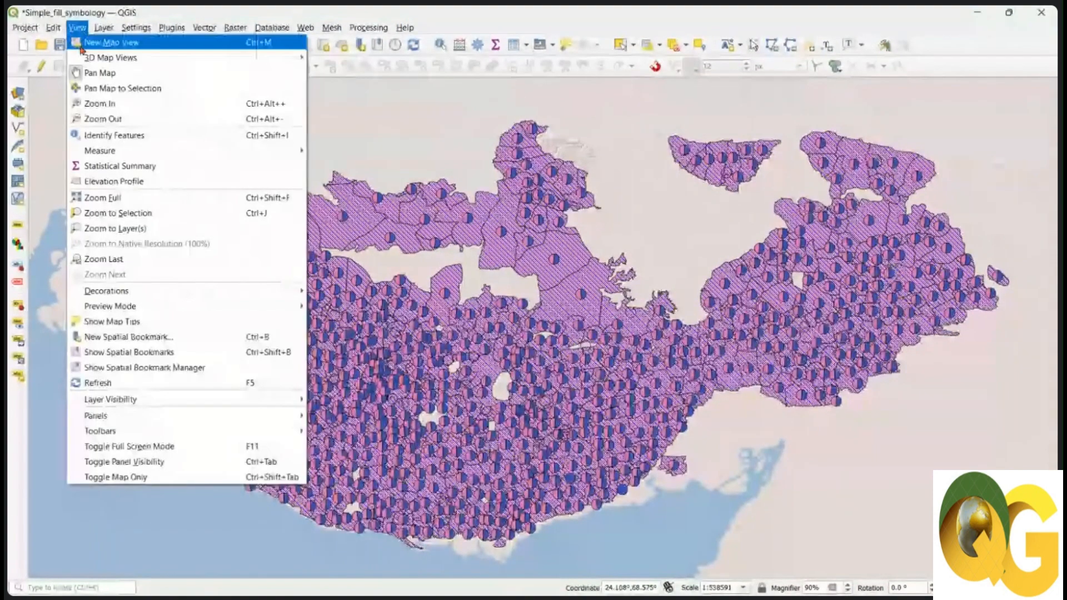
pyautogui.moveTo(128, 292)
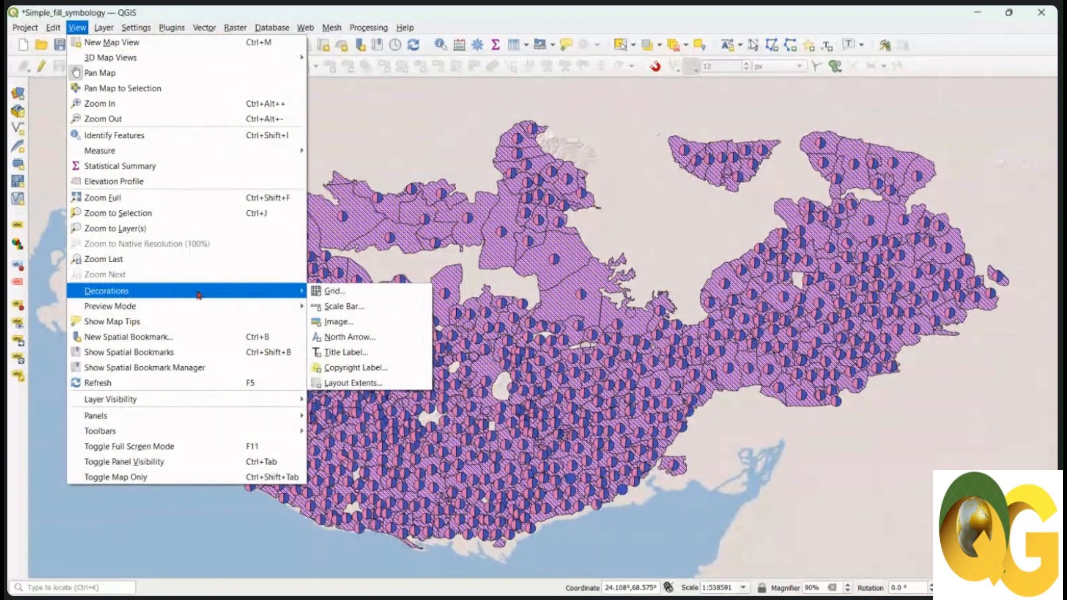
pyautogui.click(352, 311)
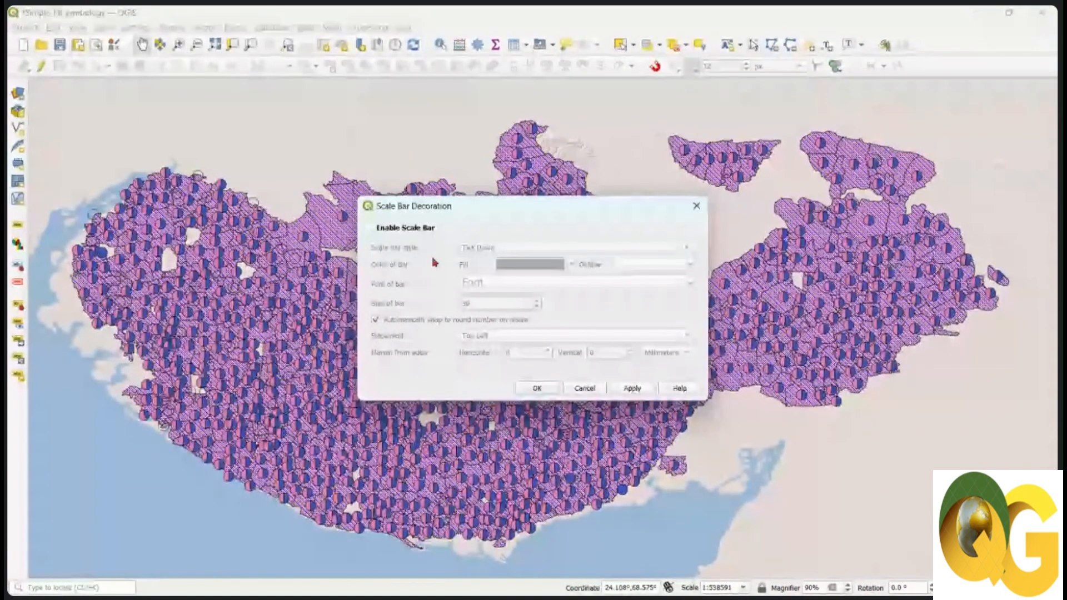
pyautogui.click(371, 229)
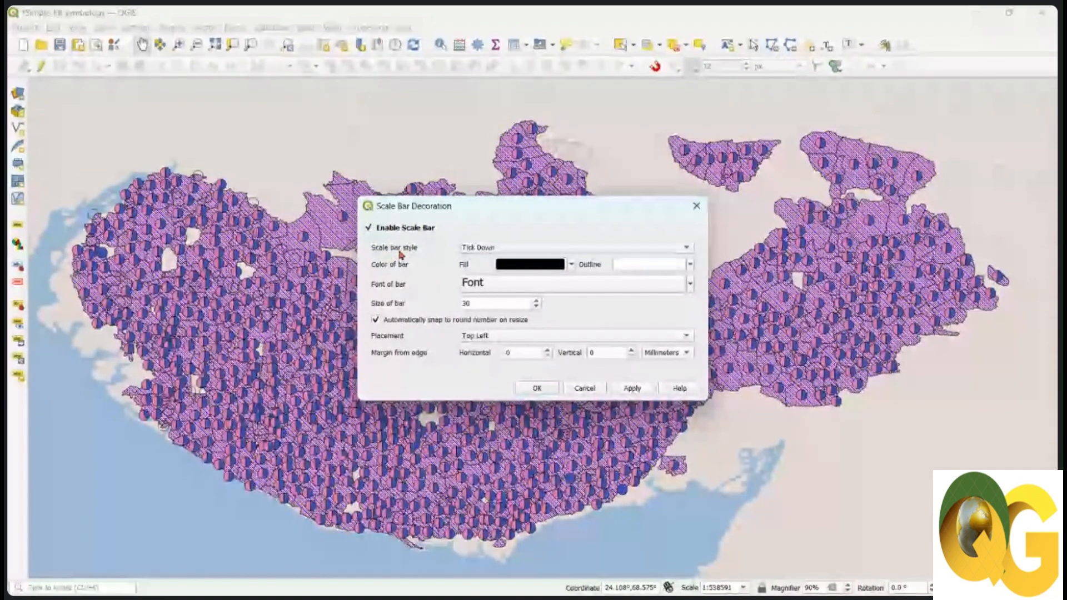
pyautogui.click(518, 249)
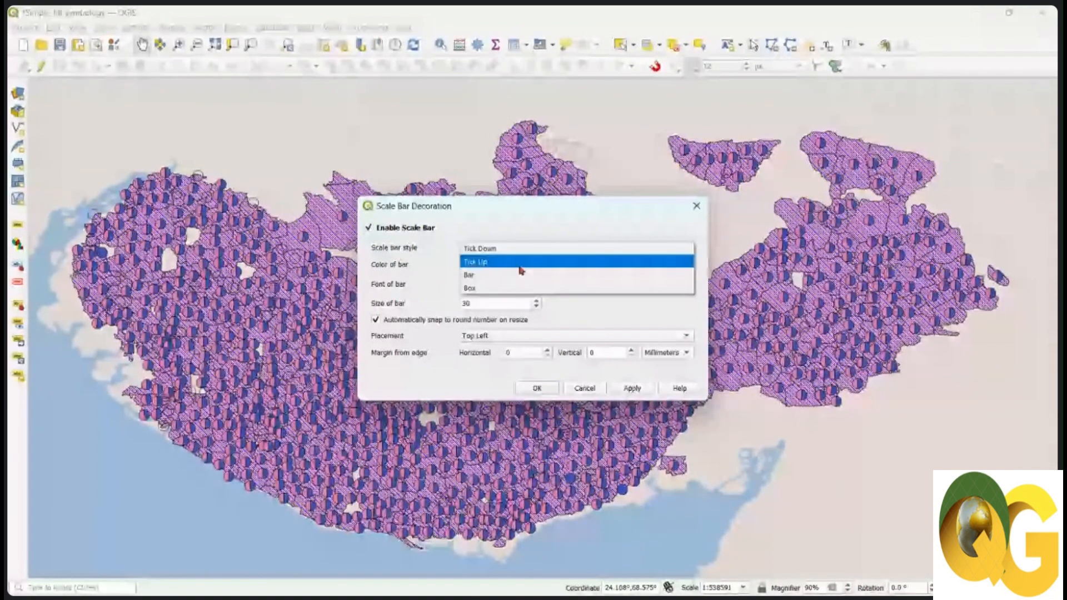
pyautogui.click(483, 288)
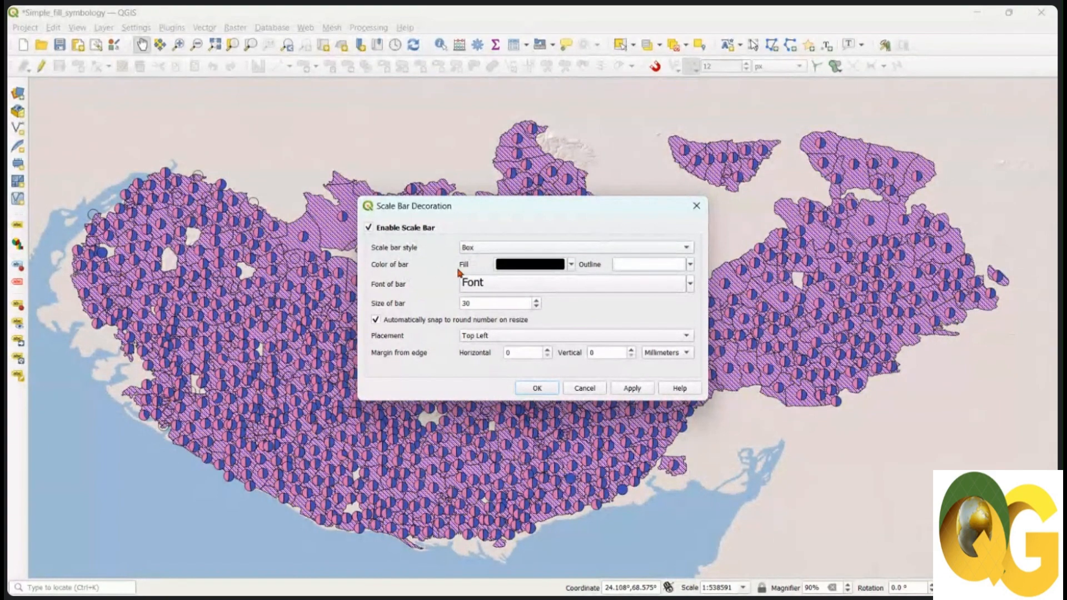
pyautogui.click(640, 390)
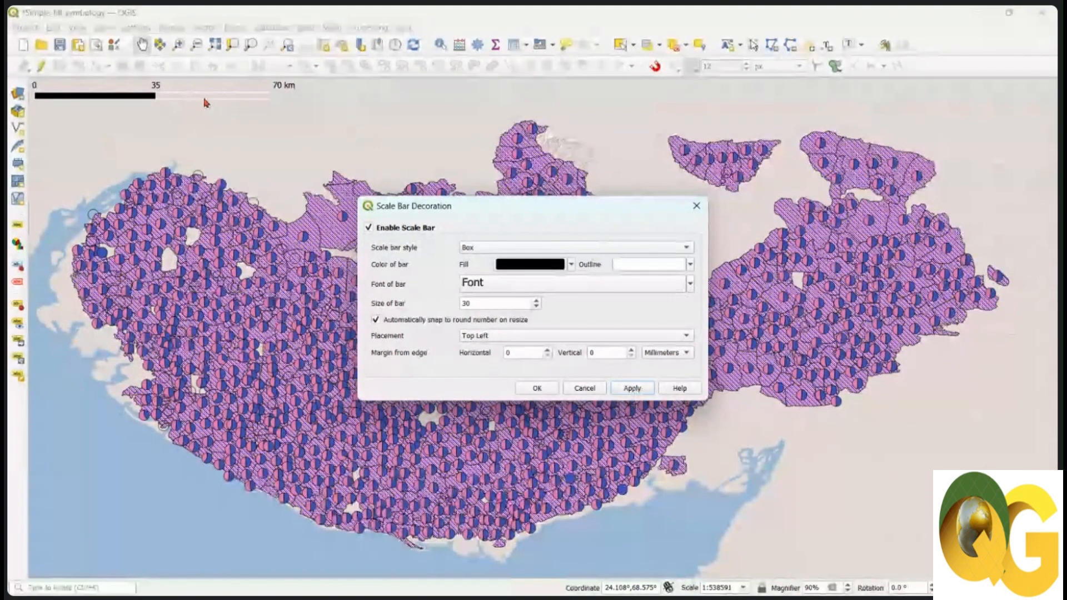
# Set the scale bar's outline colour to black and apply it
pyautogui.click(691, 266)
pyautogui.click(622, 501)
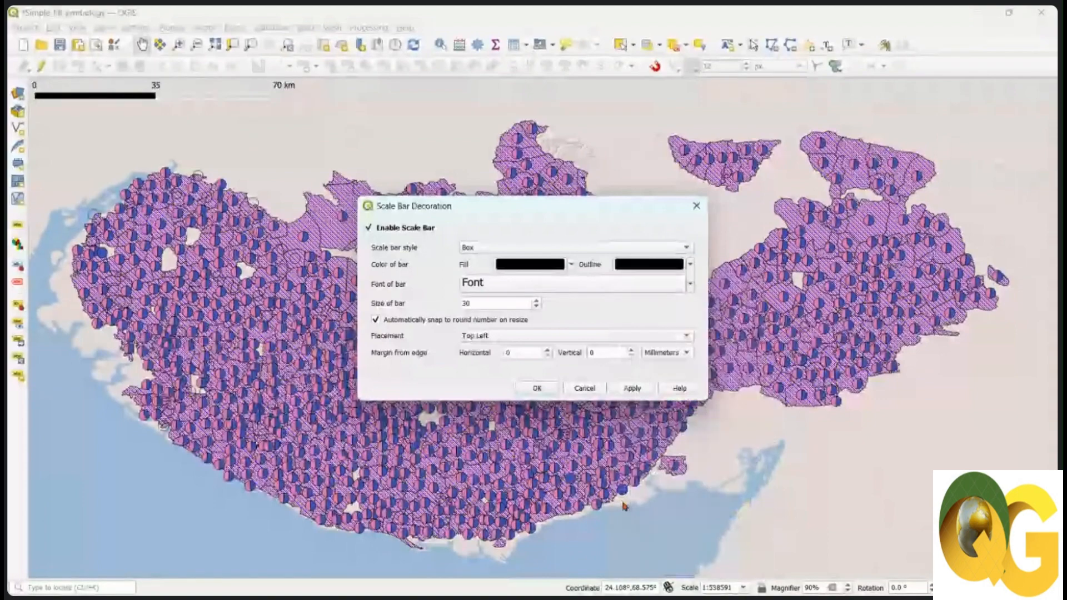
pyautogui.click(644, 389)
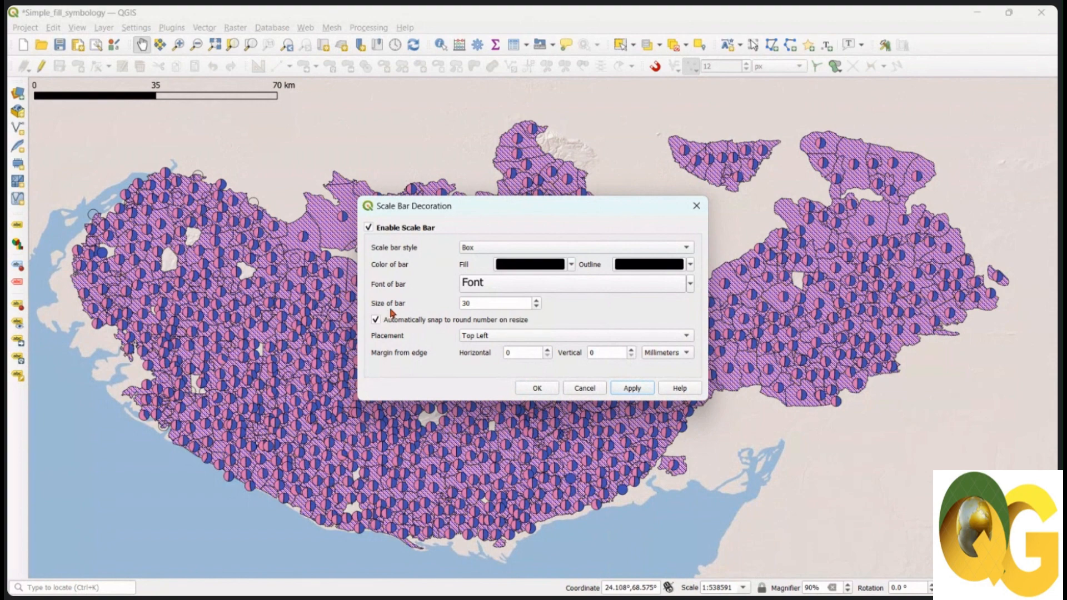
# Place the scale bar at the Bottom Right of the map and apply the change
pyautogui.click(498, 339)
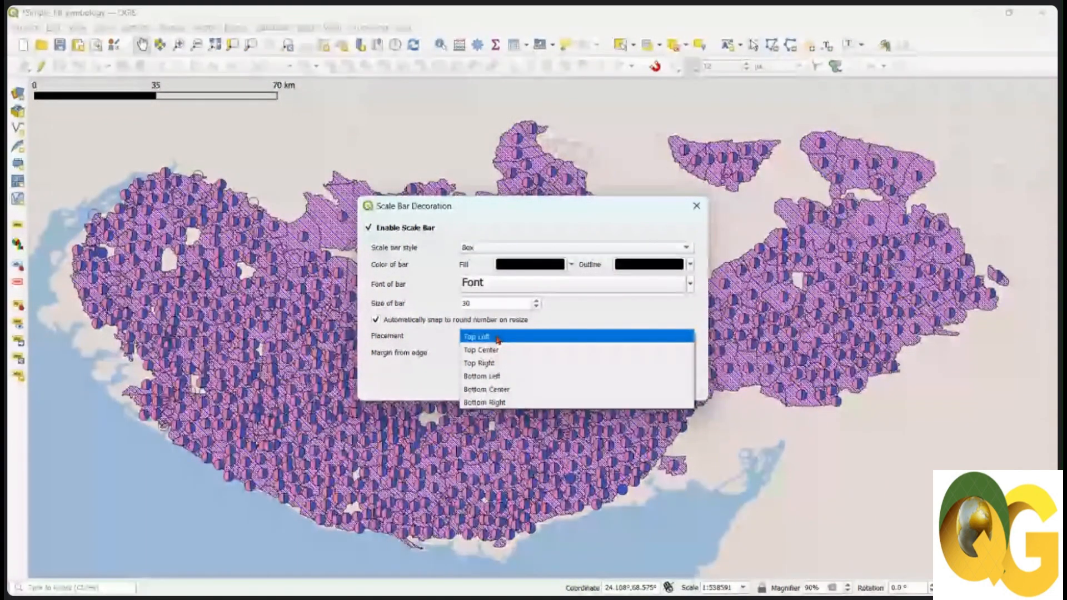
pyautogui.click(515, 403)
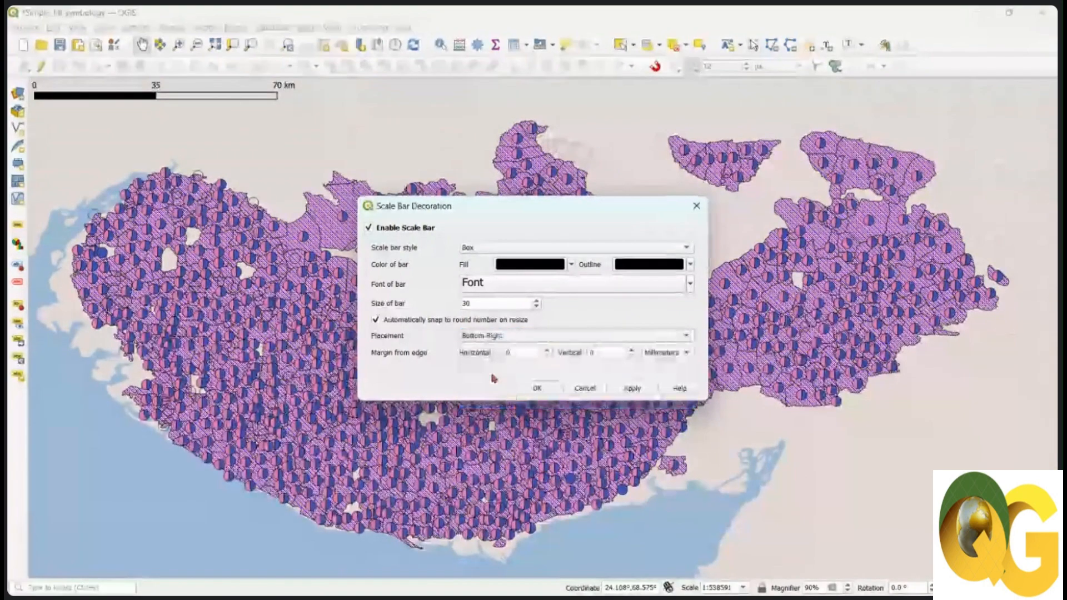
pyautogui.doubleClick(508, 352)
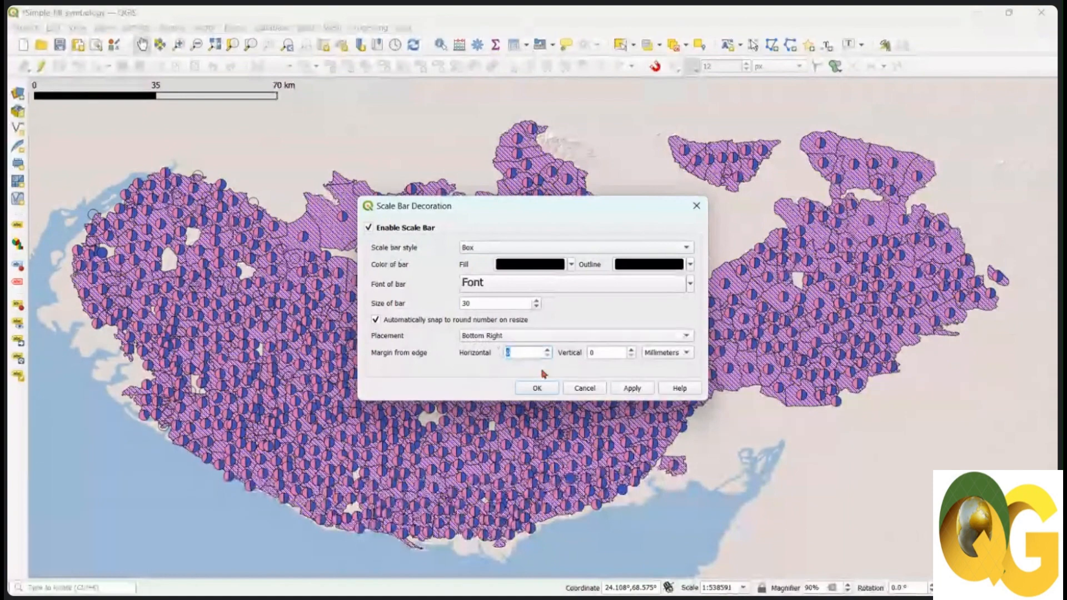
pyautogui.click(640, 392)
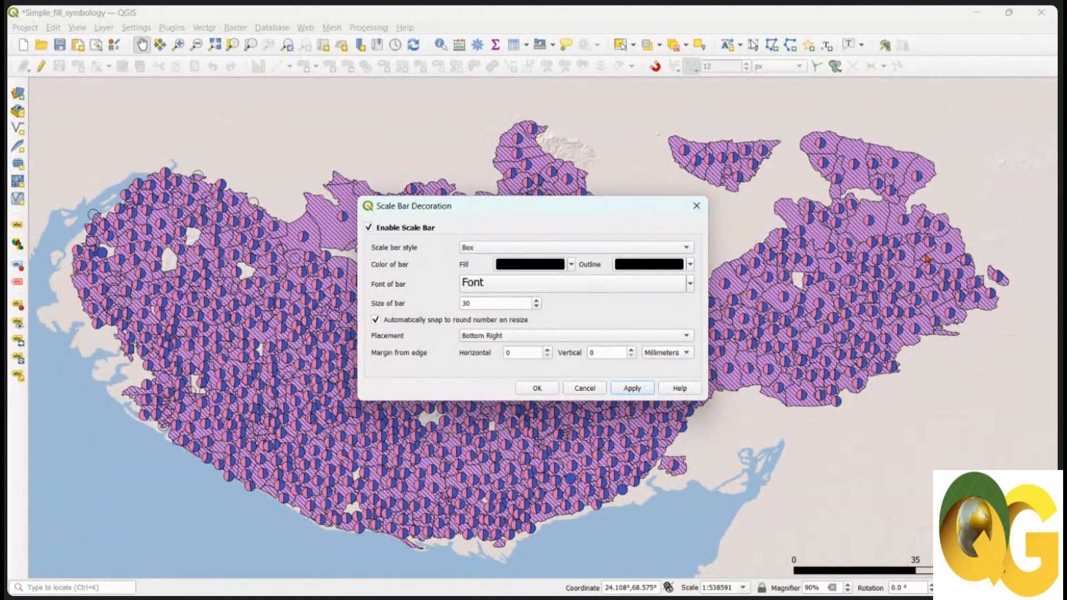
# Set the scale bar's horizontal and vertical edge margins to 10 mm each and apply them
pyautogui.doubleClick(506, 353)
pyautogui.write('10')
pyautogui.doubleClick(592, 353)
pyautogui.write('1')
pyautogui.click(635, 389)
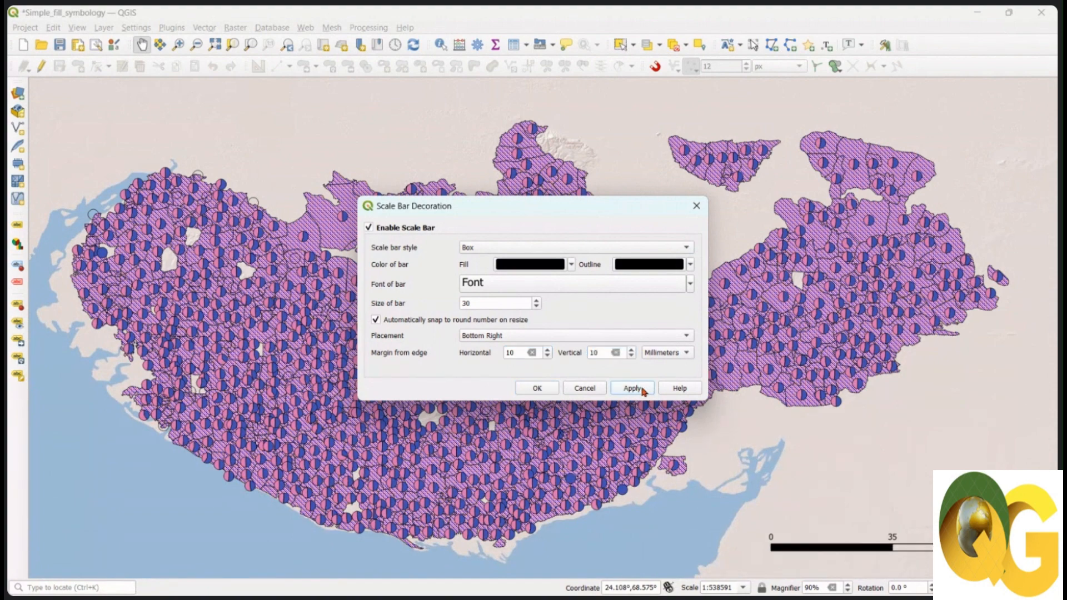
# Try a 20 mm vertical margin for the scale bar, change it to 30 mm, and confirm the decoration
pyautogui.doubleClick(594, 353)
pyautogui.write('2')
pyautogui.click(633, 389)
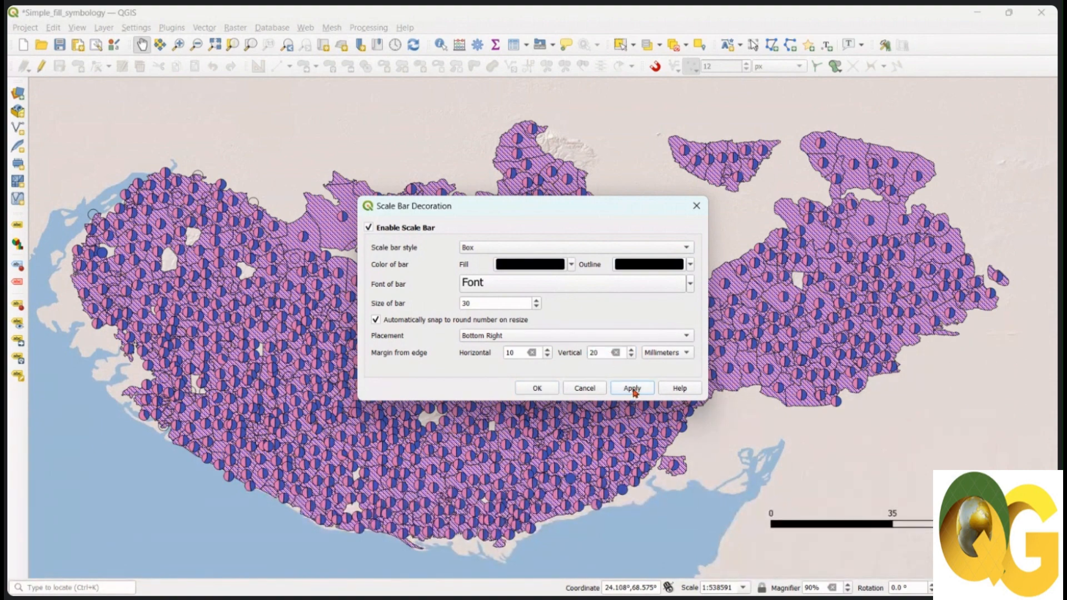
pyautogui.doubleClick(590, 353)
pyautogui.click(632, 388)
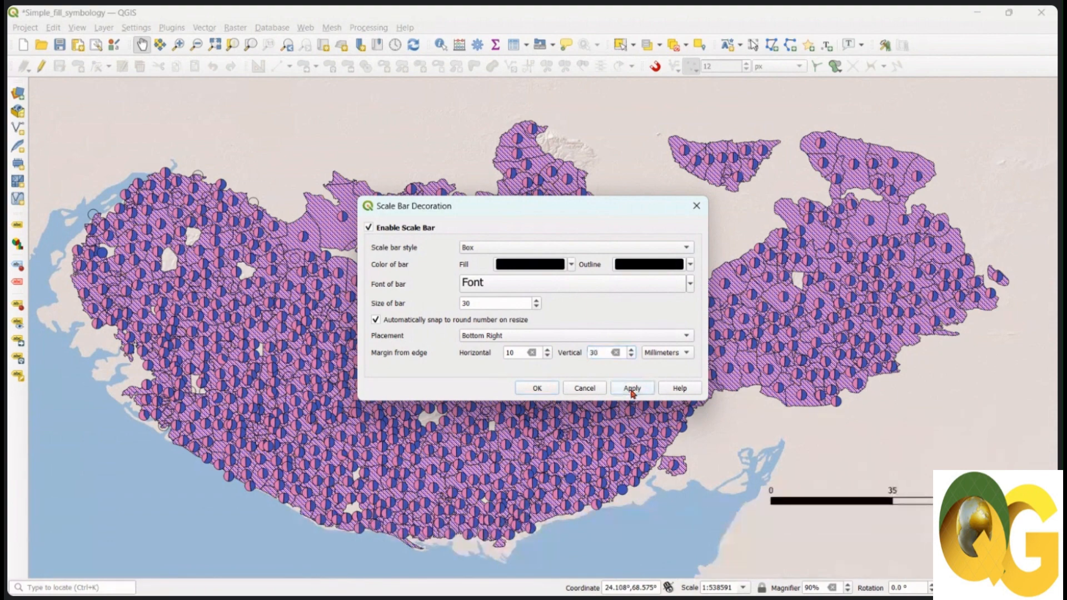
pyautogui.click(538, 389)
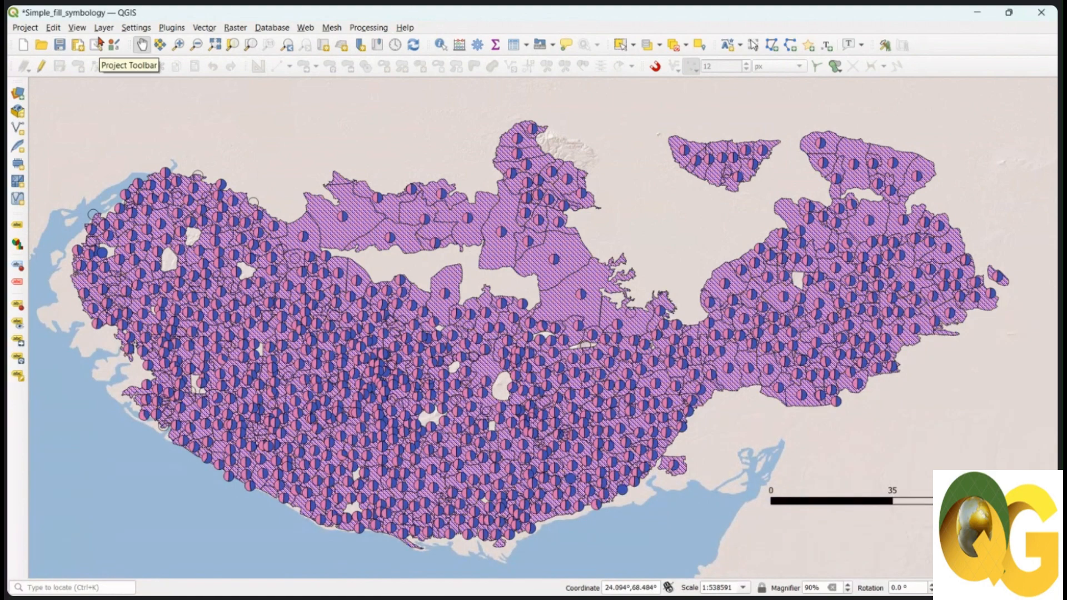
# Enable the north arrow decoration, set its size to 20 mm and apply it to the map
pyautogui.click(79, 29)
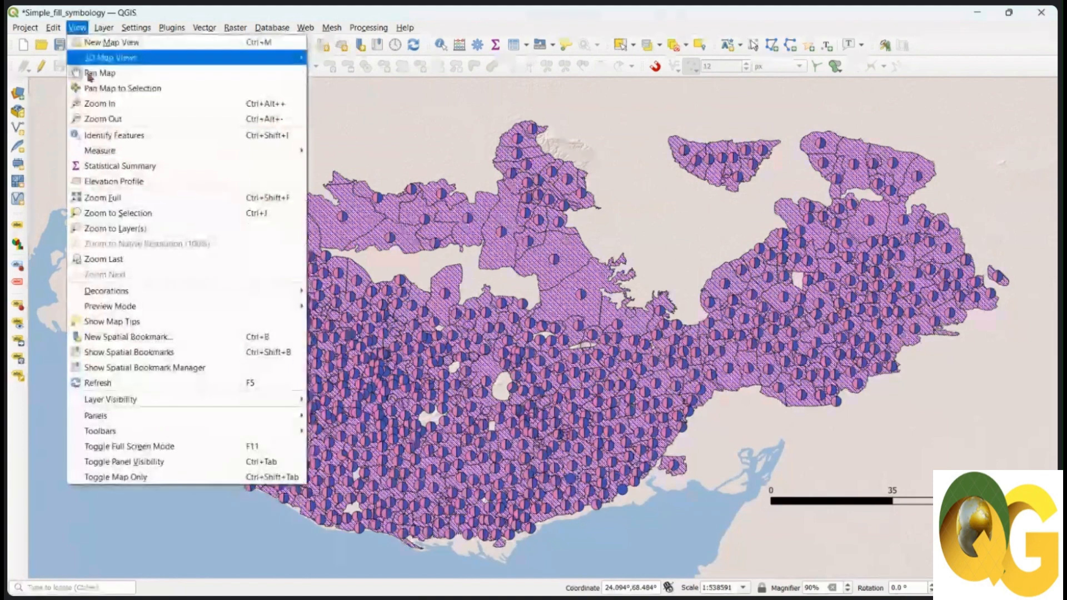
pyautogui.moveTo(161, 293)
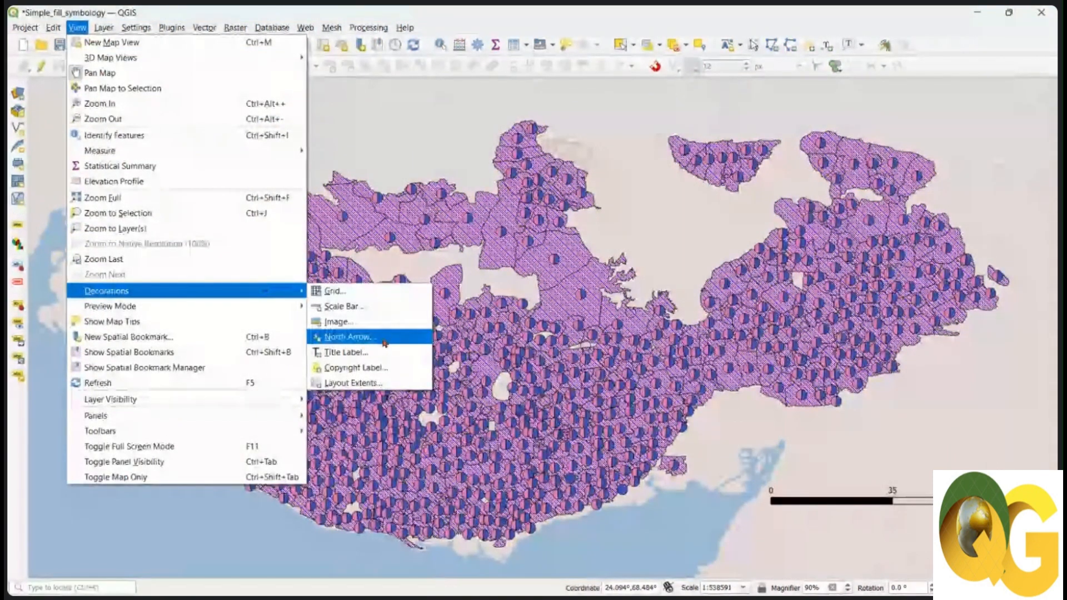
pyautogui.click(365, 342)
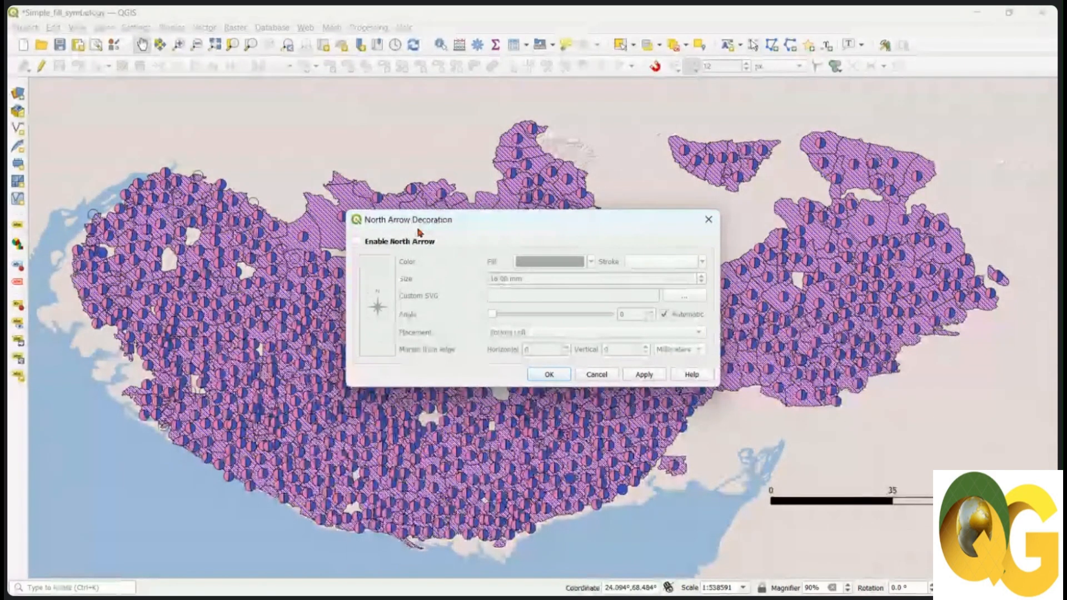
pyautogui.click(357, 242)
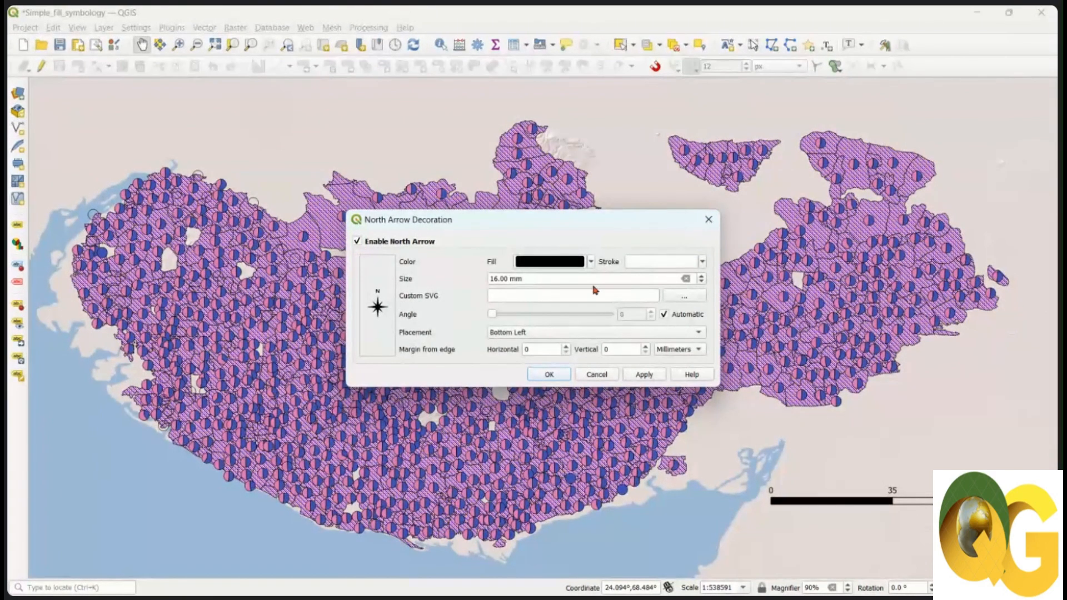
pyautogui.click(533, 280)
pyautogui.moveTo(534, 281); pyautogui.dragTo(488, 288)
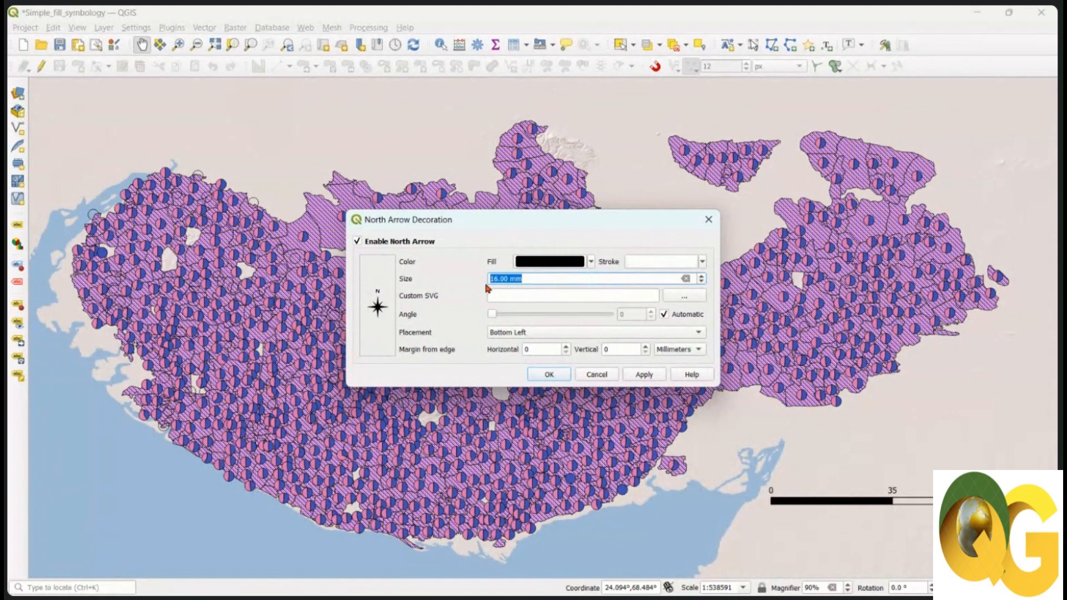
pyautogui.write('2')
pyautogui.click(652, 376)
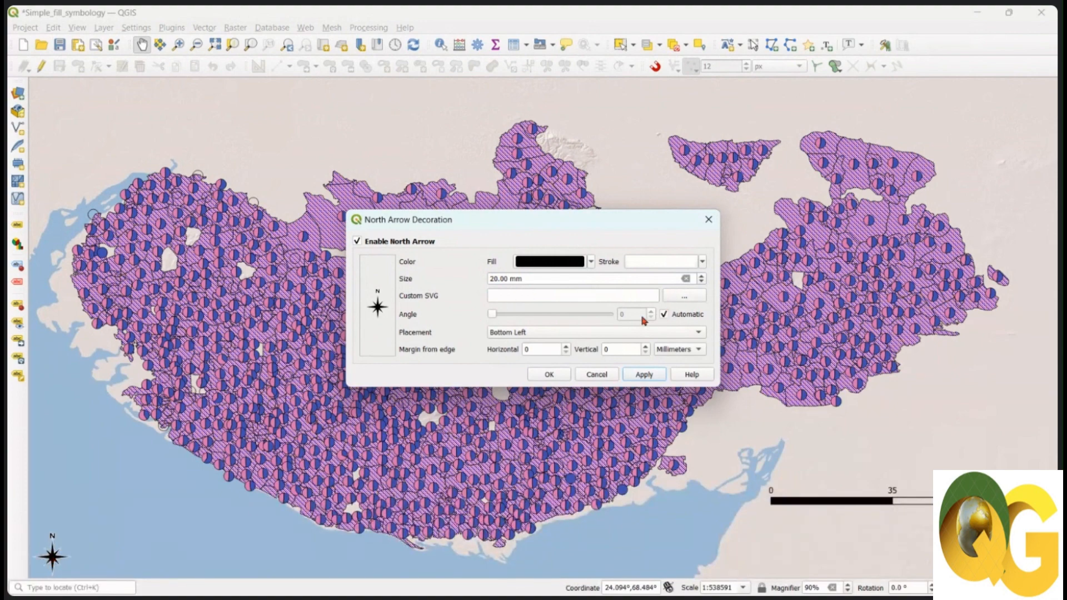
# Change the north arrow's placement to Top Left and apply it
pyautogui.click(544, 332)
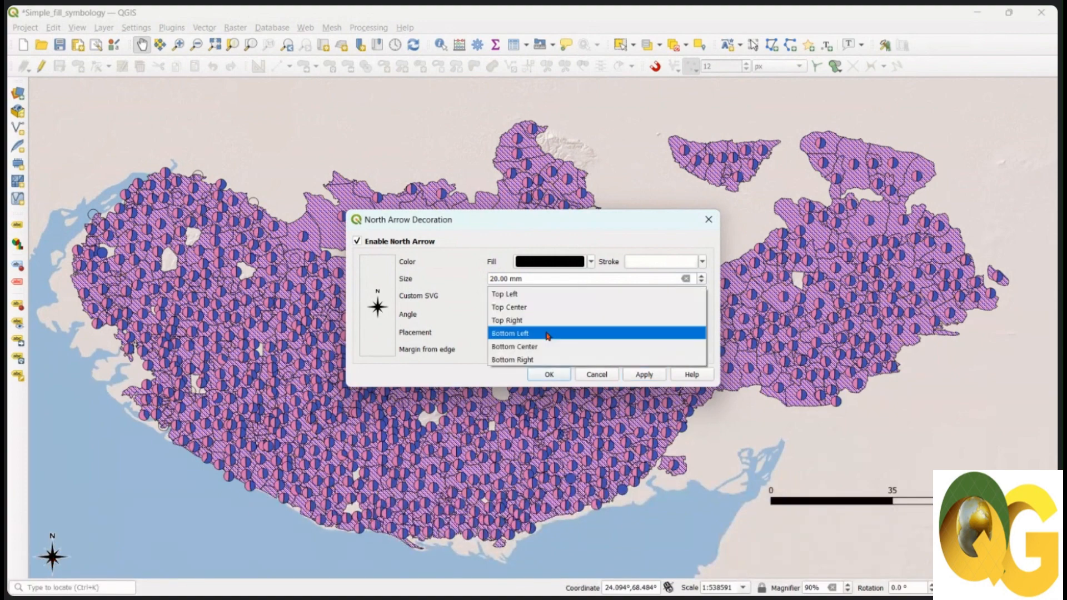
pyautogui.click(538, 295)
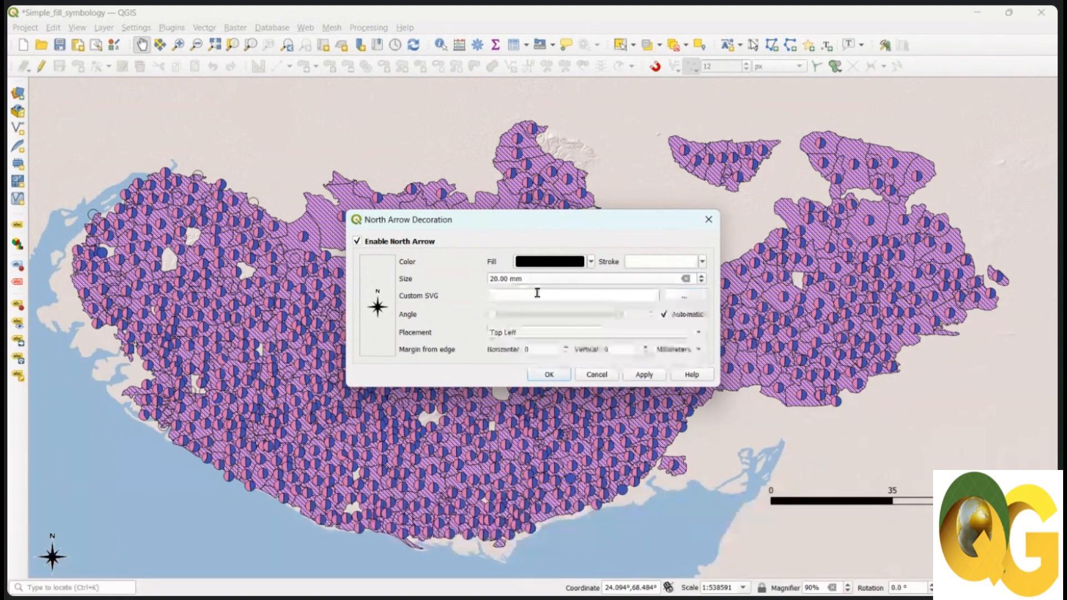
pyautogui.click(654, 377)
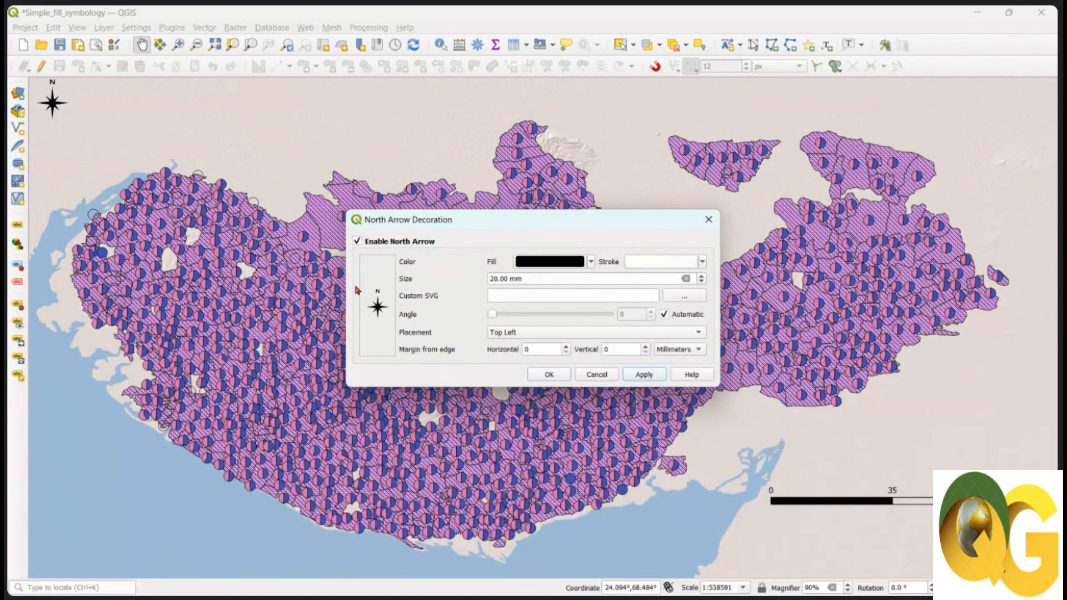
# Set the north arrow's edge margins to 5 mm horizontal and 15 mm vertical and apply them
pyautogui.doubleClick(548, 349)
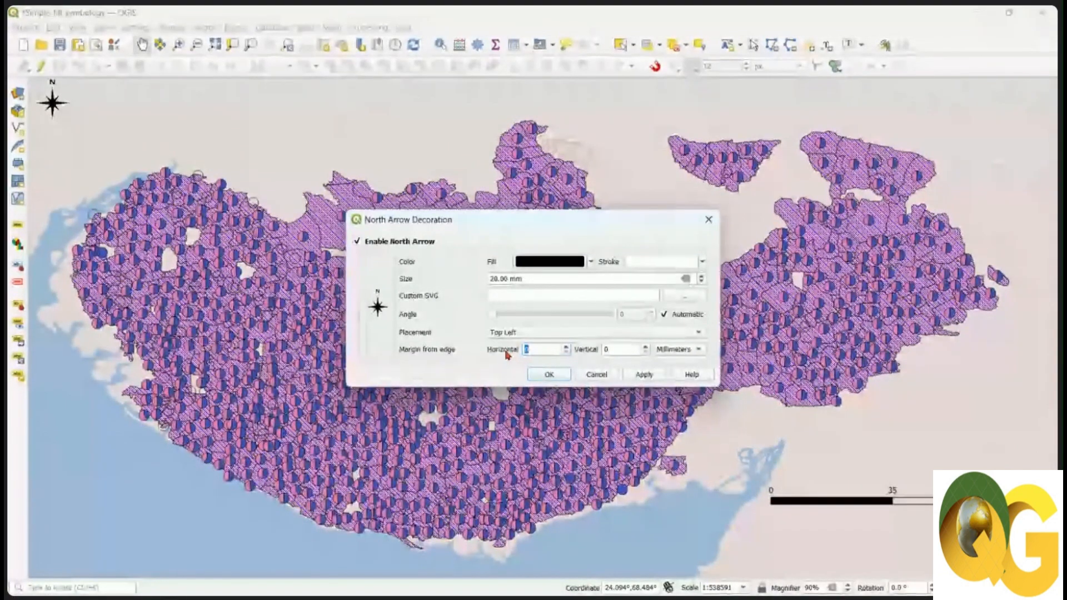
pyautogui.write('5')
pyautogui.click(607, 349)
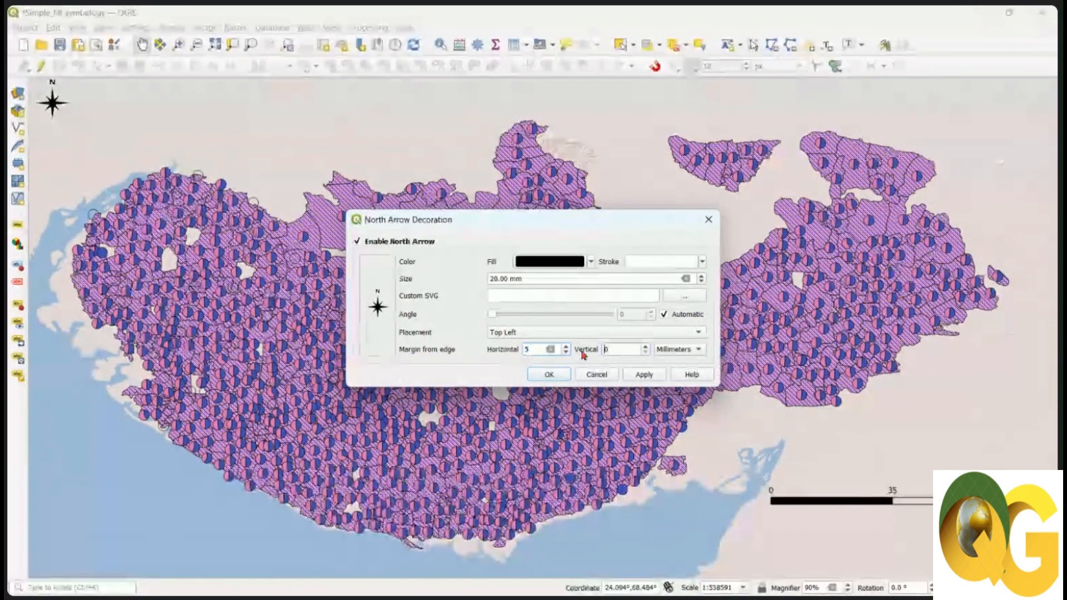
pyautogui.moveTo(610, 350); pyautogui.dragTo(595, 350)
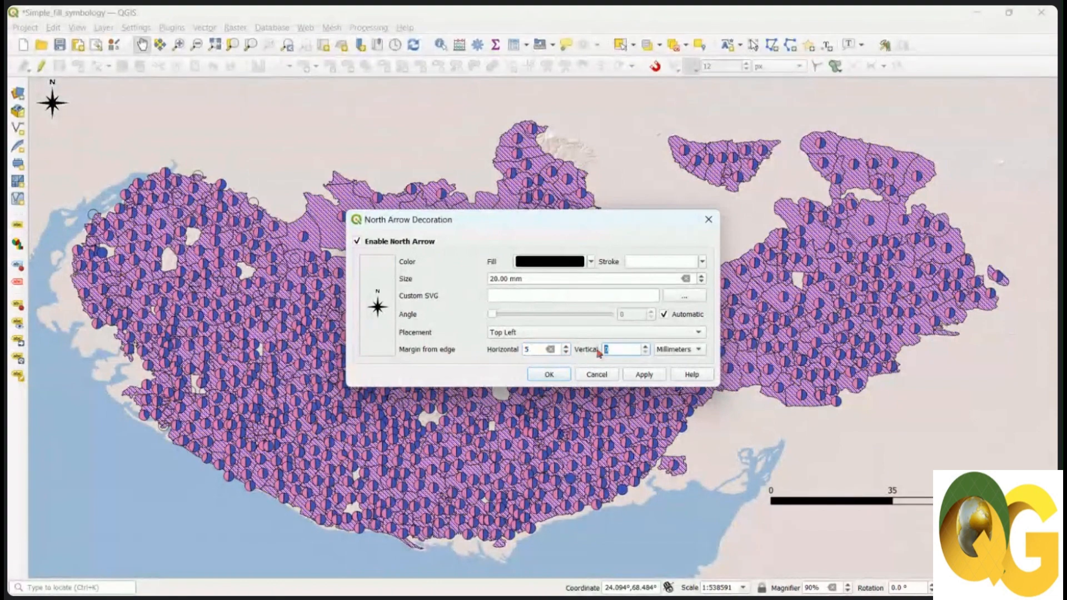
pyautogui.write('15')
pyautogui.click(645, 374)
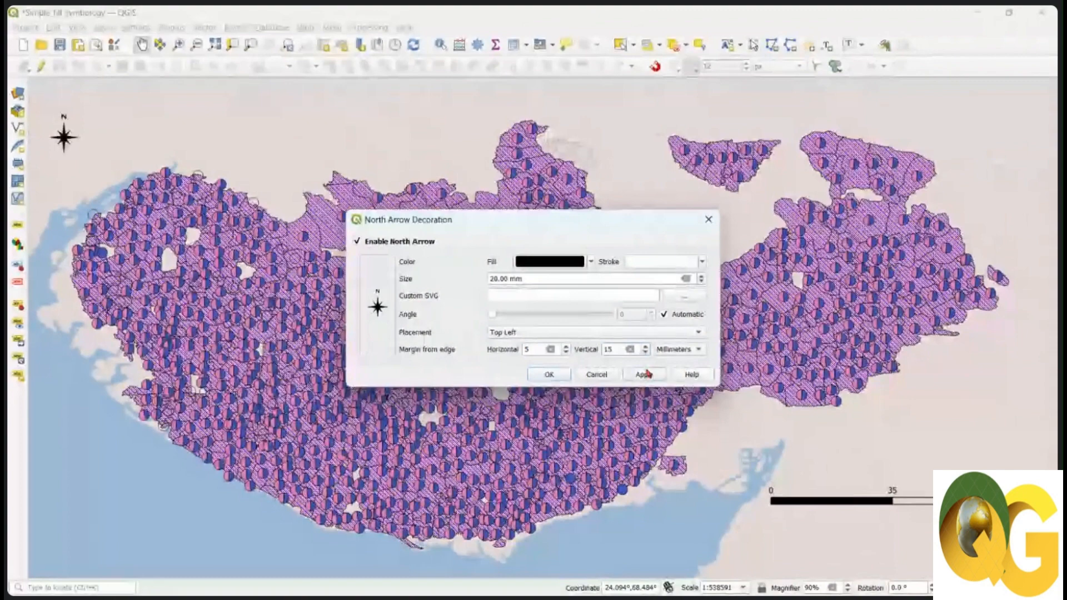
# Set the north arrow's vertical margin to 20 mm and confirm the decoration
pyautogui.moveTo(615, 350); pyautogui.dragTo(599, 351)
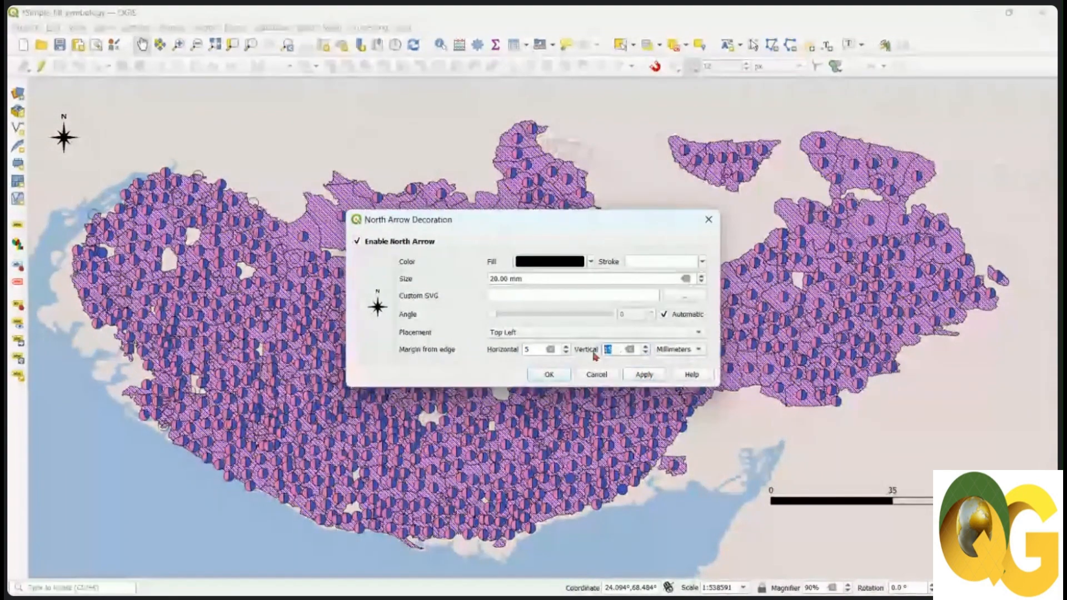
pyautogui.write('20')
pyautogui.click(643, 376)
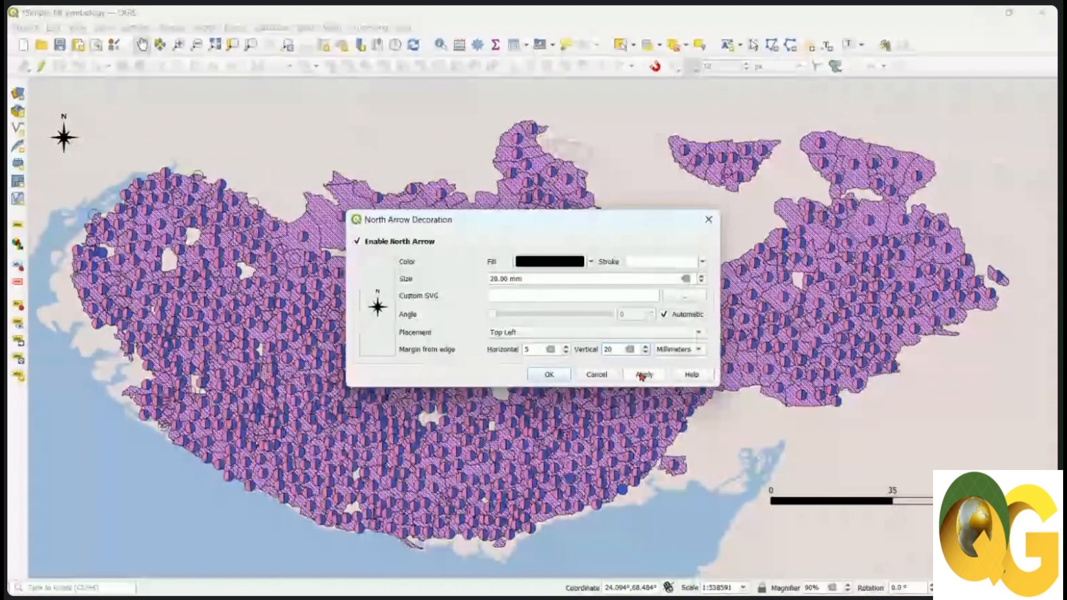
pyautogui.click(550, 375)
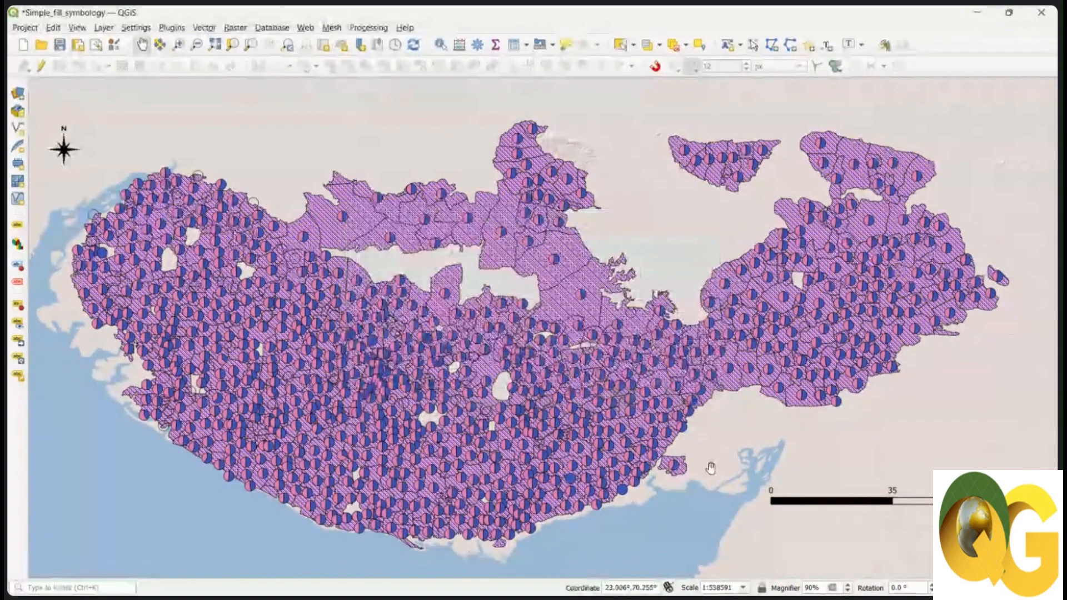
# Start exporting the map as an image and set the export resolution to 300 dpi
pyautogui.moveTo(105, 83); pyautogui.dragTo(103, 87)
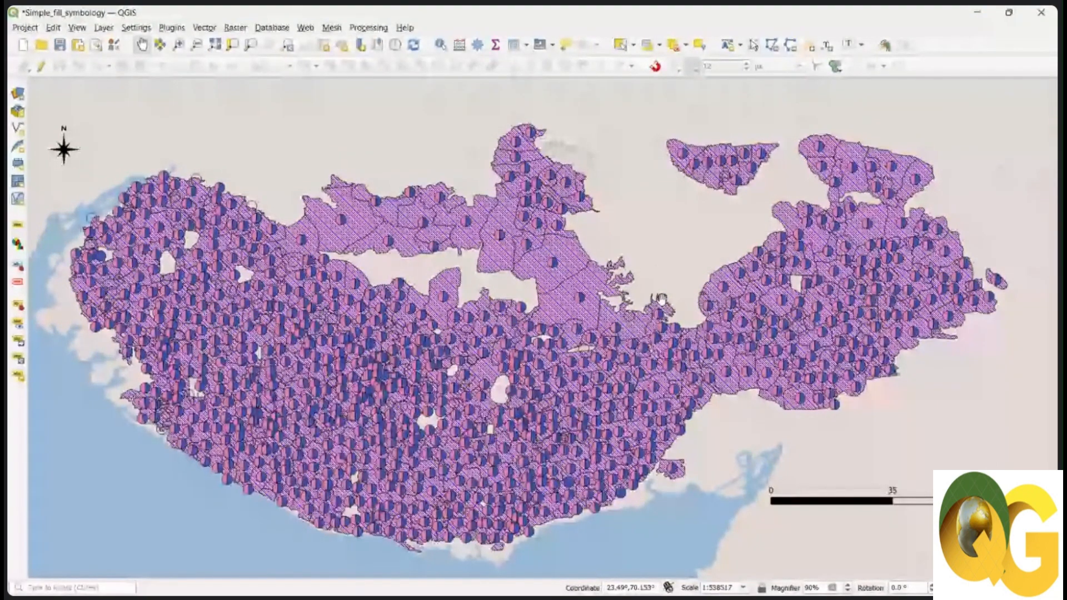
pyautogui.click(28, 29)
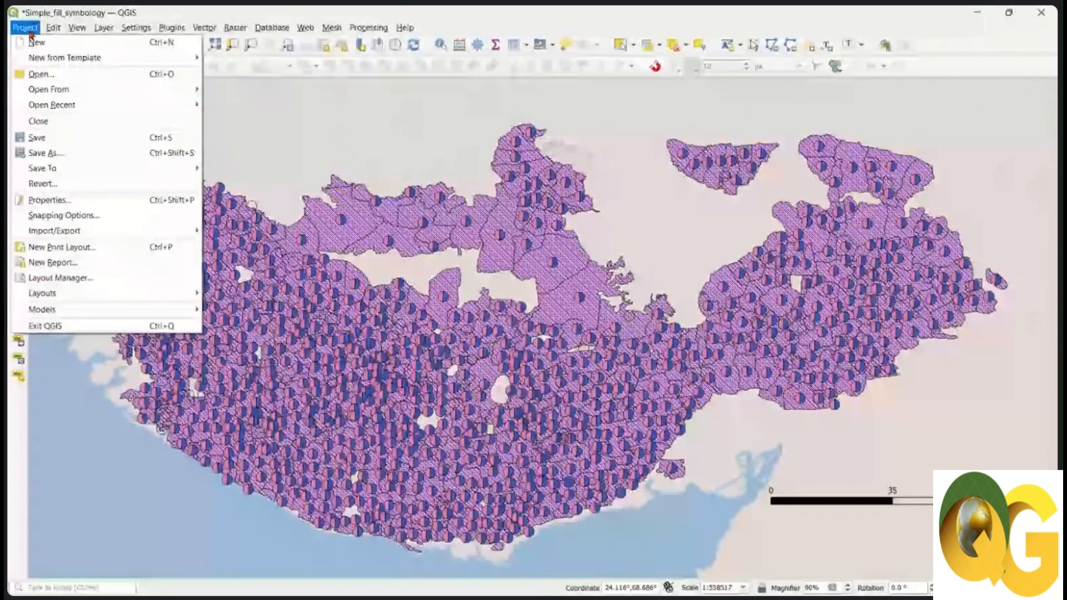
pyautogui.moveTo(77, 238)
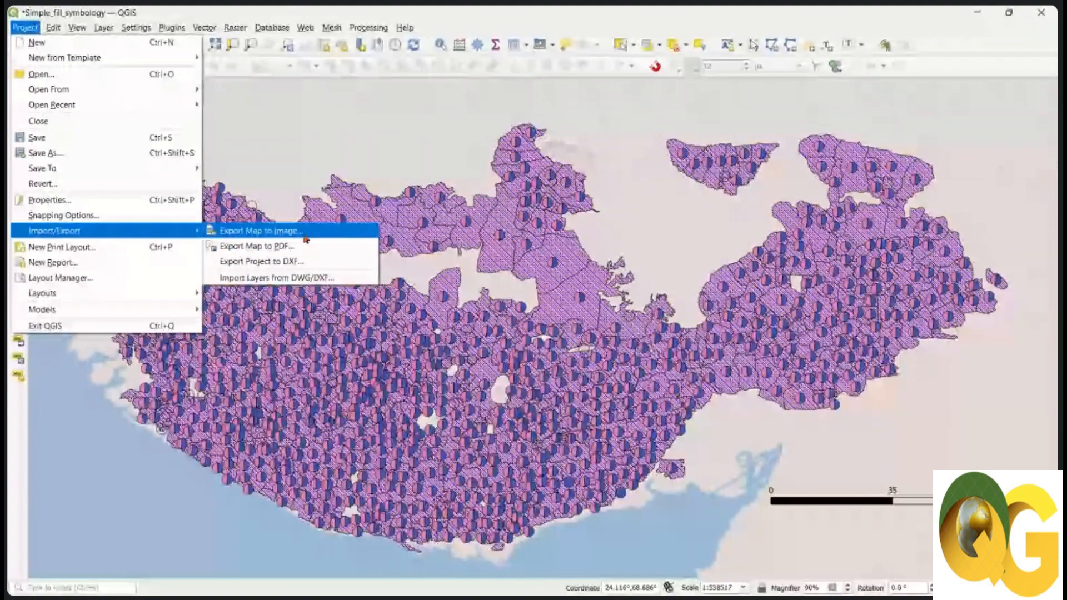
pyautogui.click(305, 237)
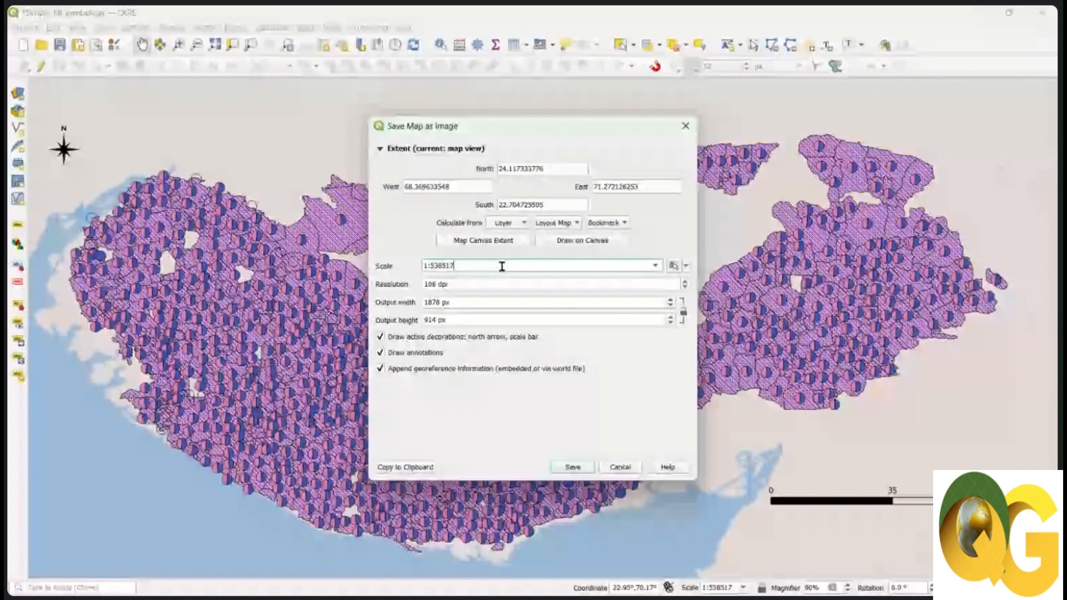
pyautogui.moveTo(470, 285); pyautogui.dragTo(417, 286)
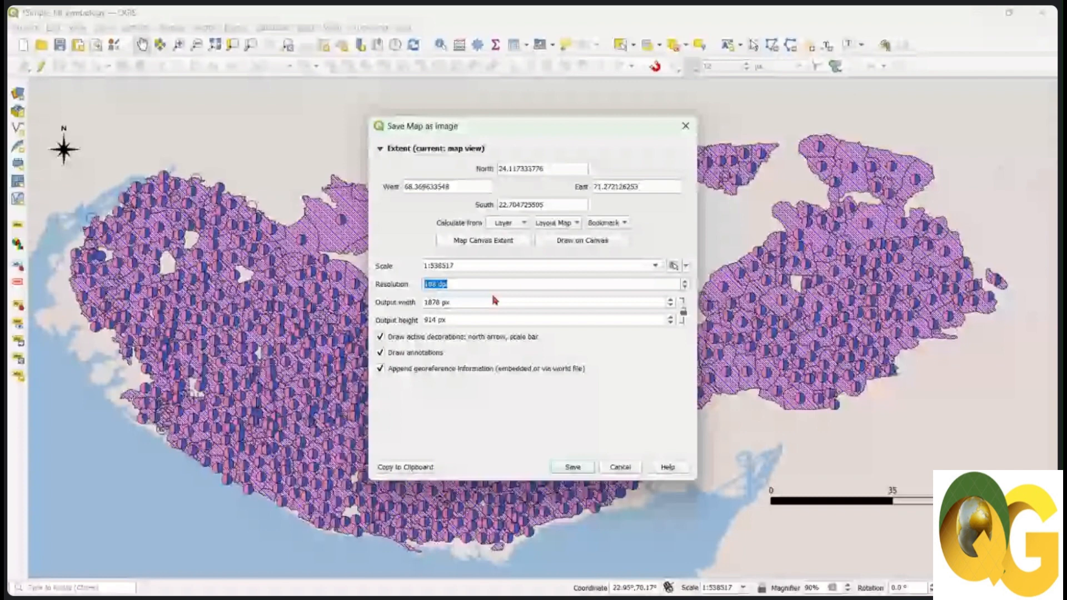
pyautogui.write('300')
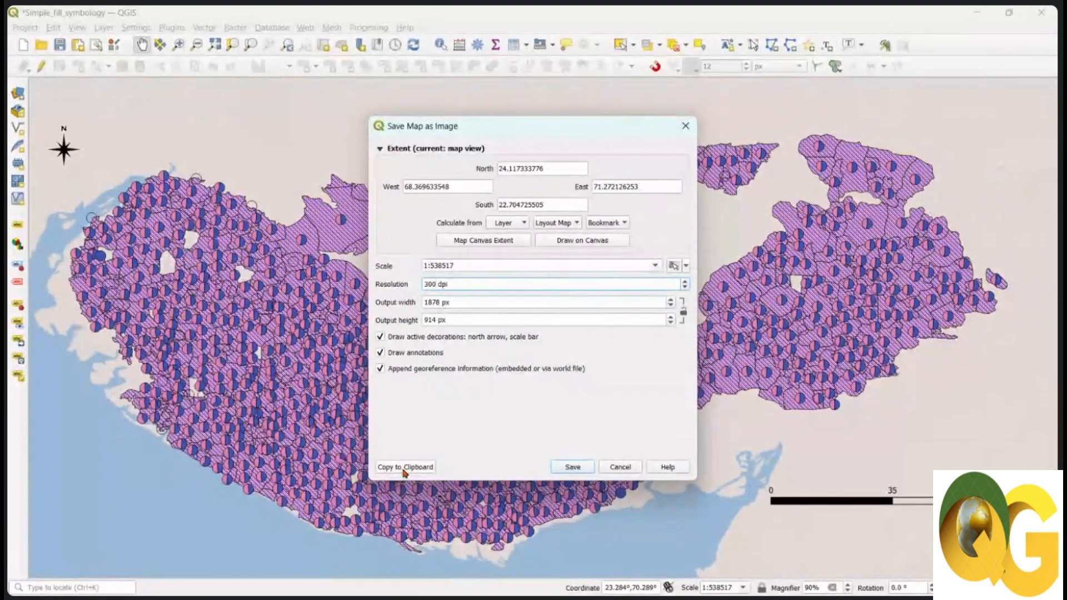
# Examine the image file formats offered for saving the exported map, and cancel the export without saving
pyautogui.click(580, 470)
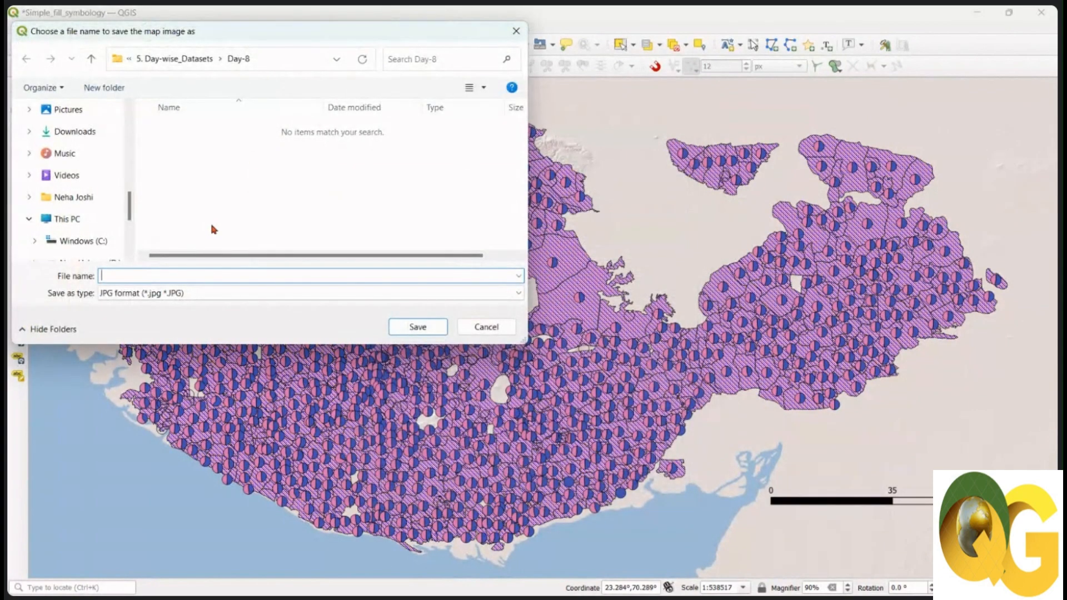
pyautogui.click(145, 293)
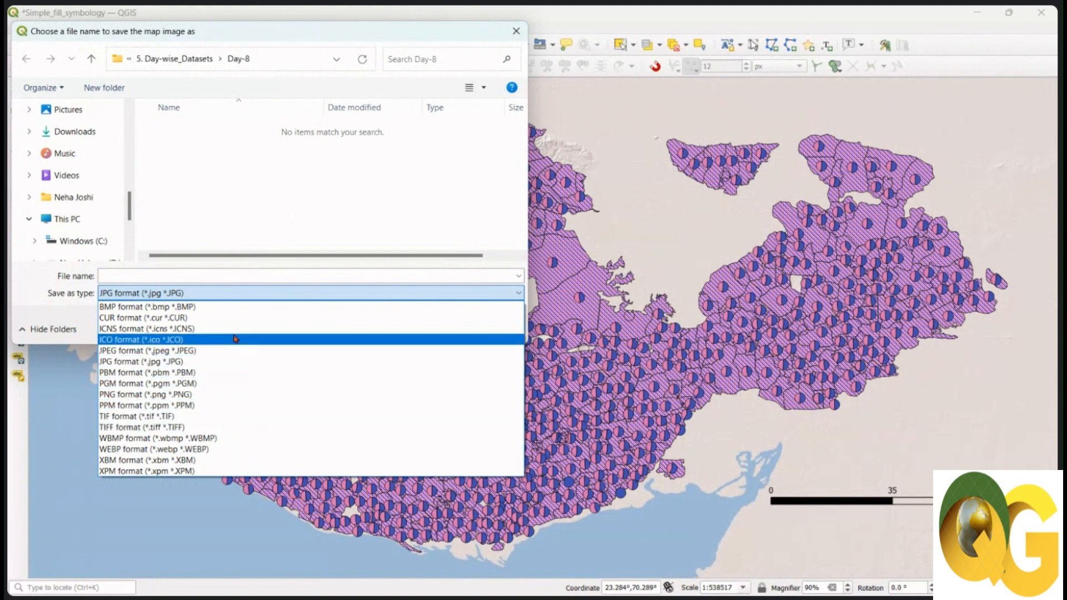
pyautogui.click(263, 260)
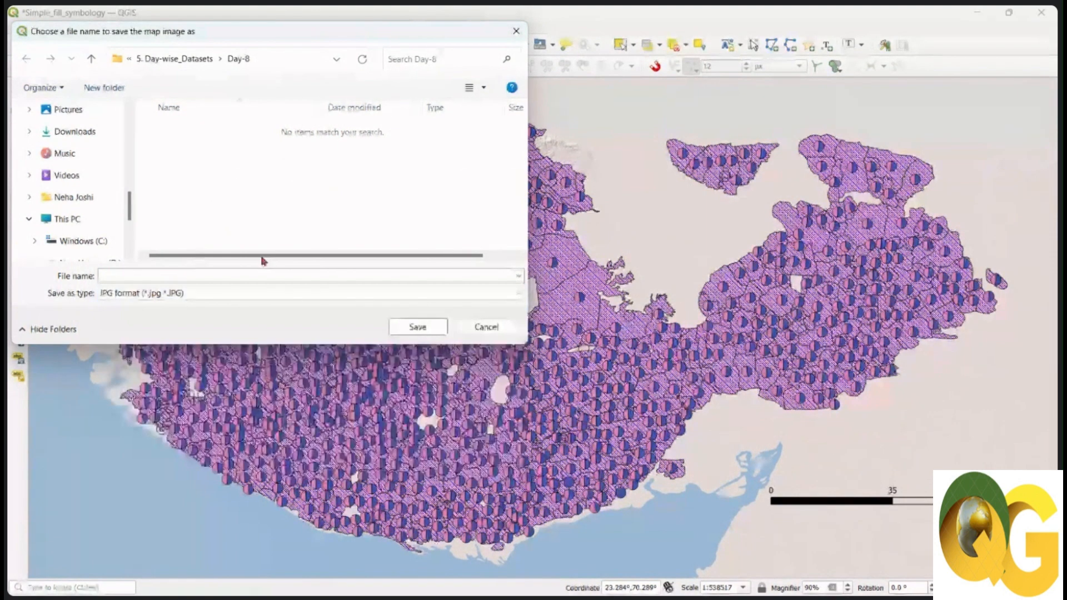
pyautogui.click(487, 327)
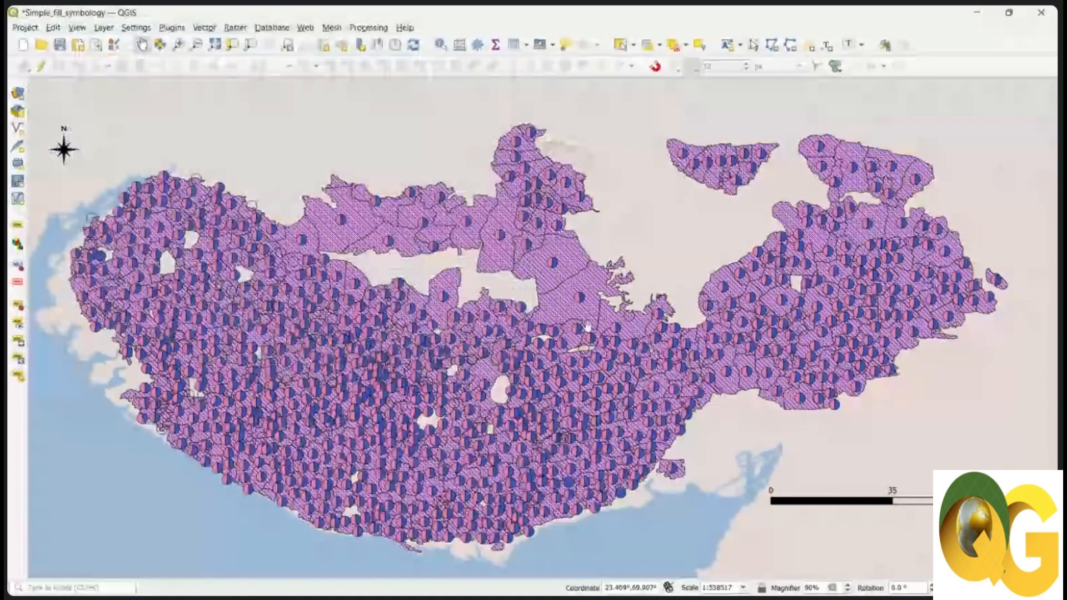